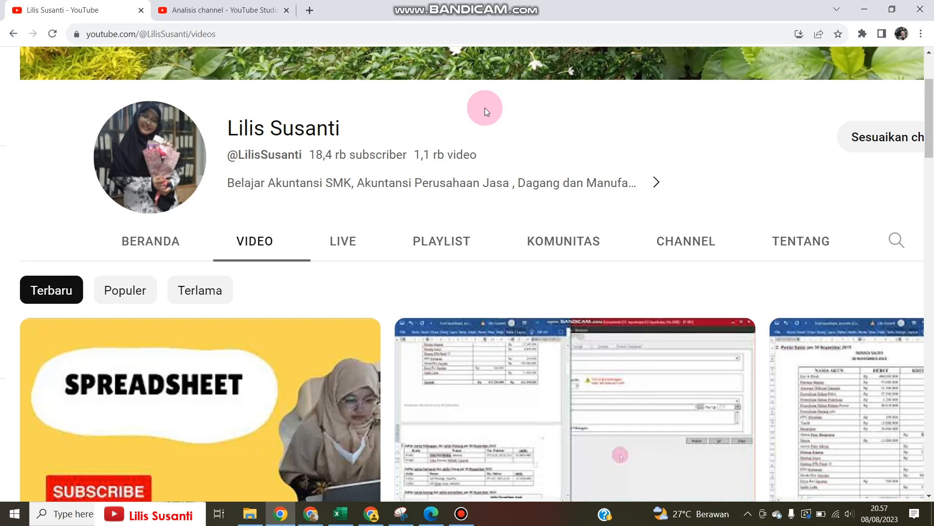
Switch to the Excel workbook and delete the old Siklus Akuntansi diagram and the blue rounded rectangle from the Menu sheet.
scroll(229, 309, down, 2)
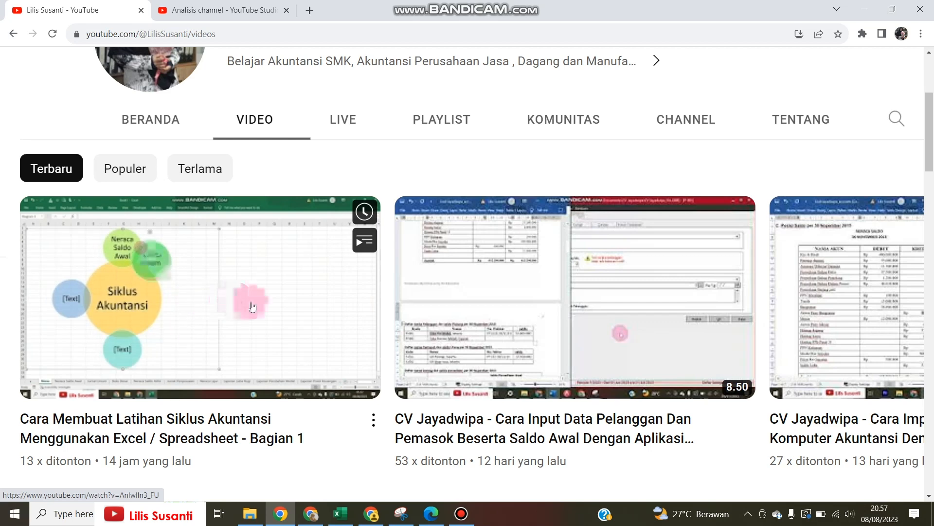
click(341, 514)
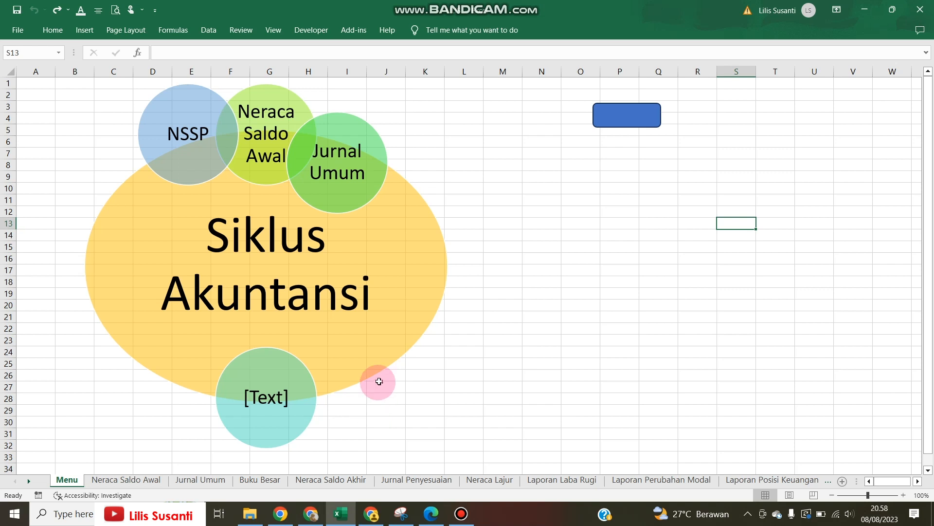
click(420, 266)
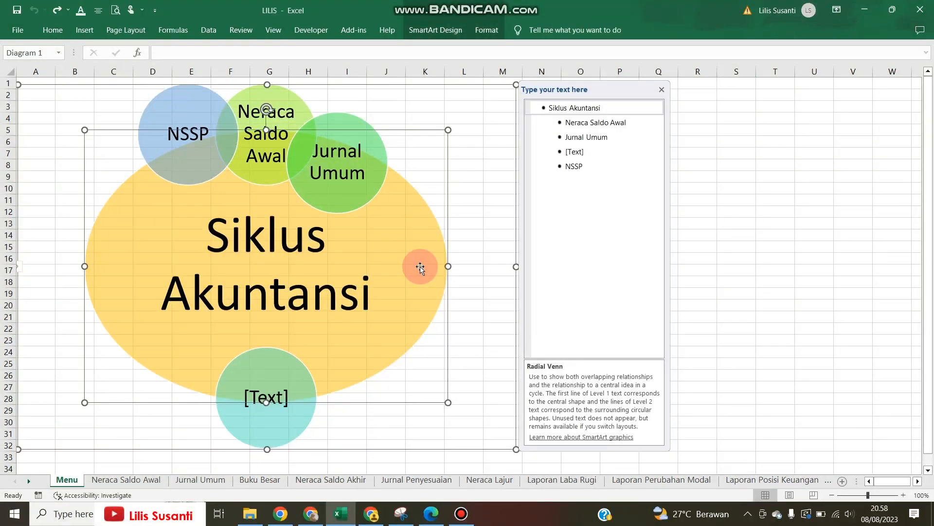
click(472, 87)
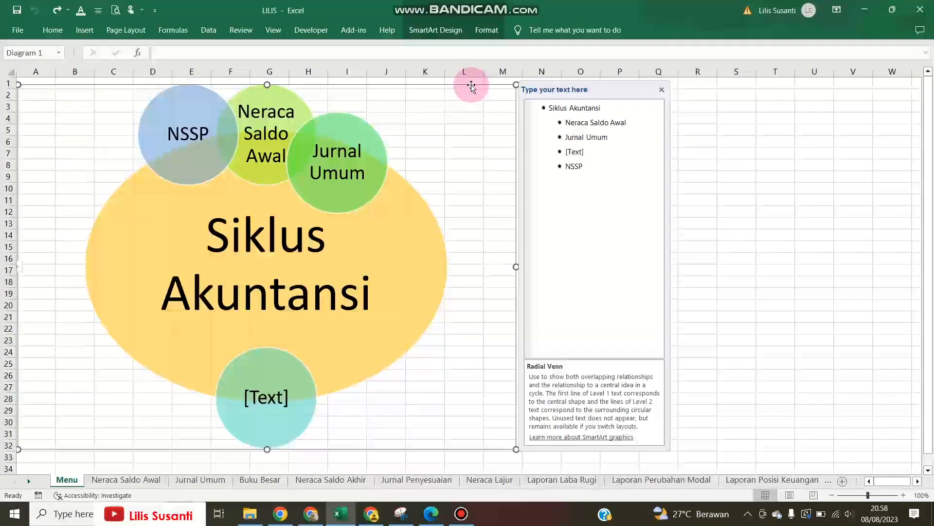
key(Delete)
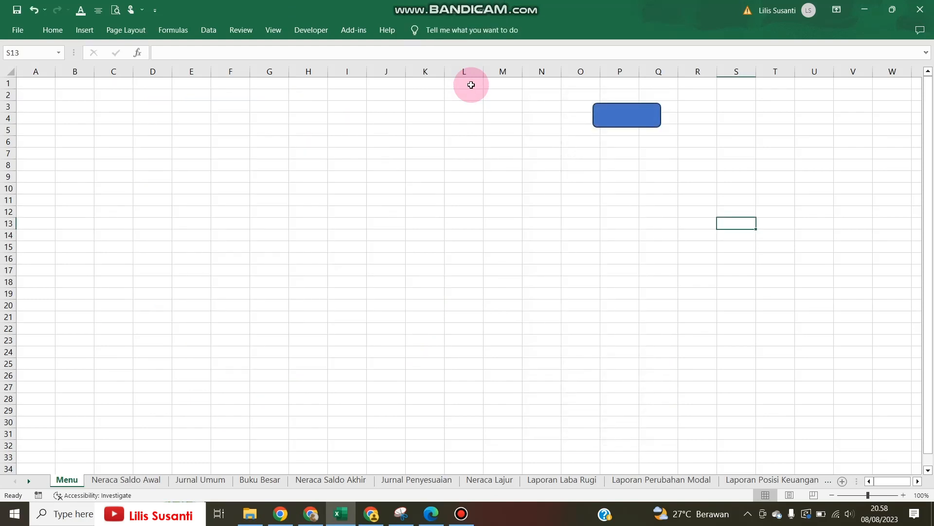
click(624, 125)
key(Delete)
Insert a Hexagon Radial SmartArt graphic from the Cycle category on the Menu sheet.
click(75, 95)
click(87, 35)
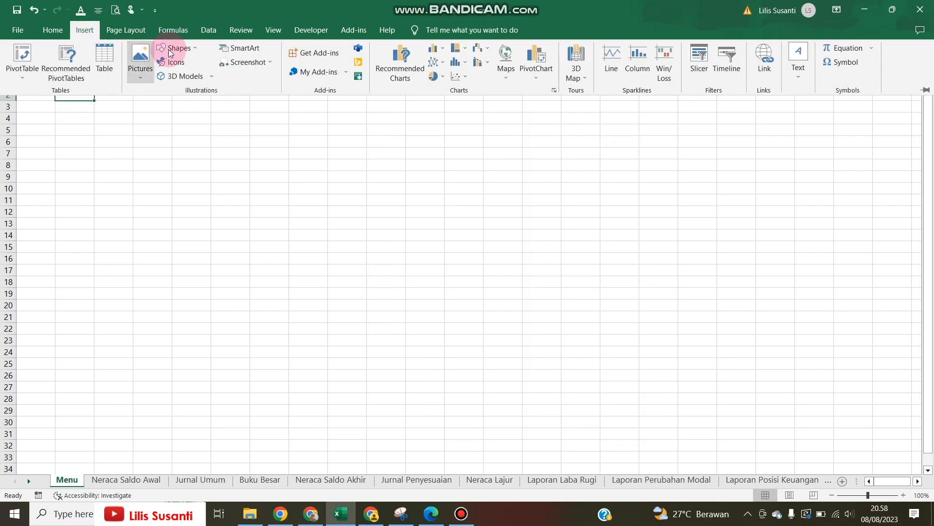
click(231, 50)
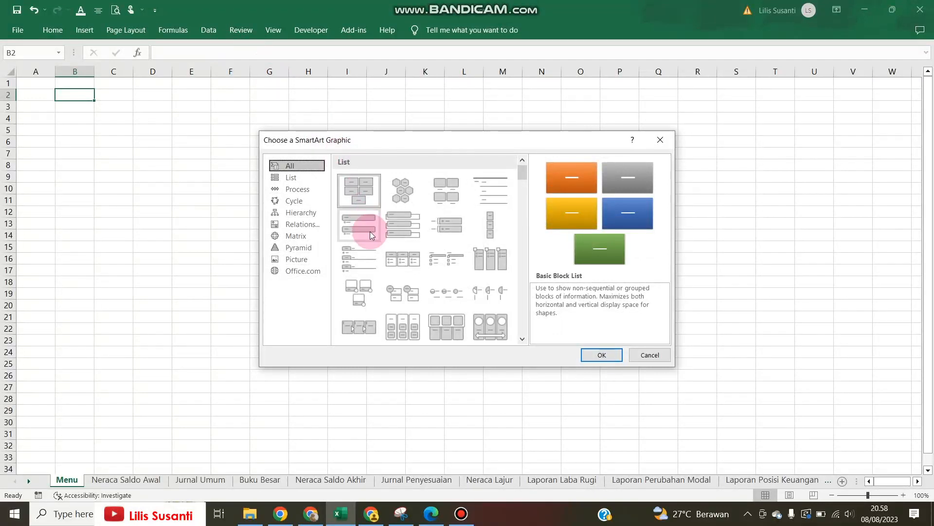
click(301, 202)
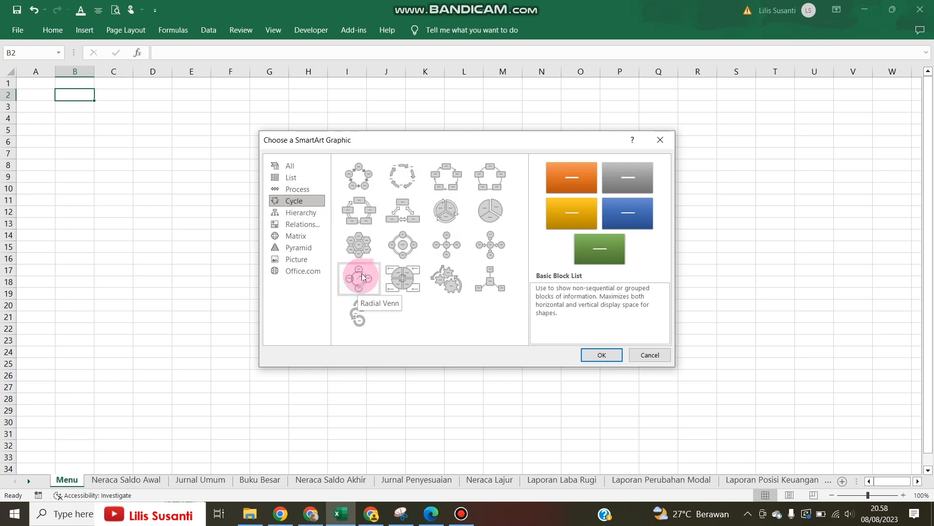
click(354, 249)
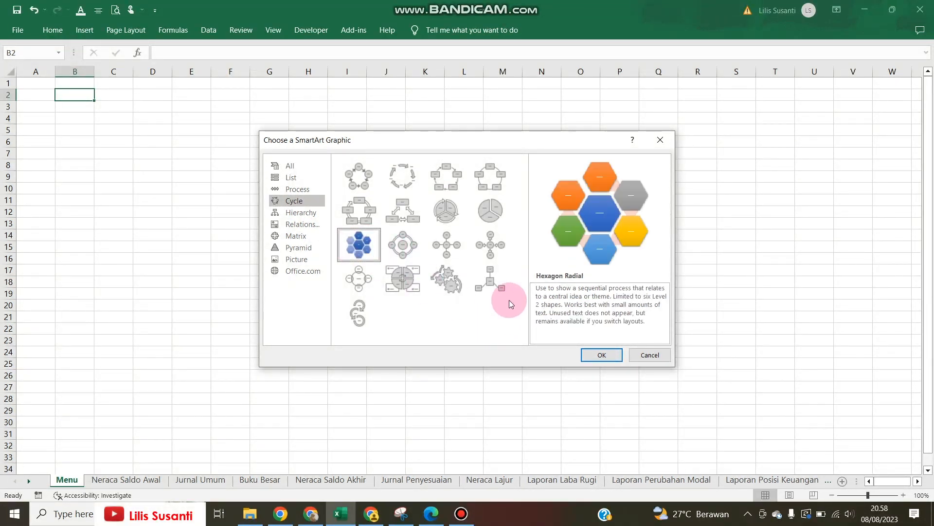
click(597, 354)
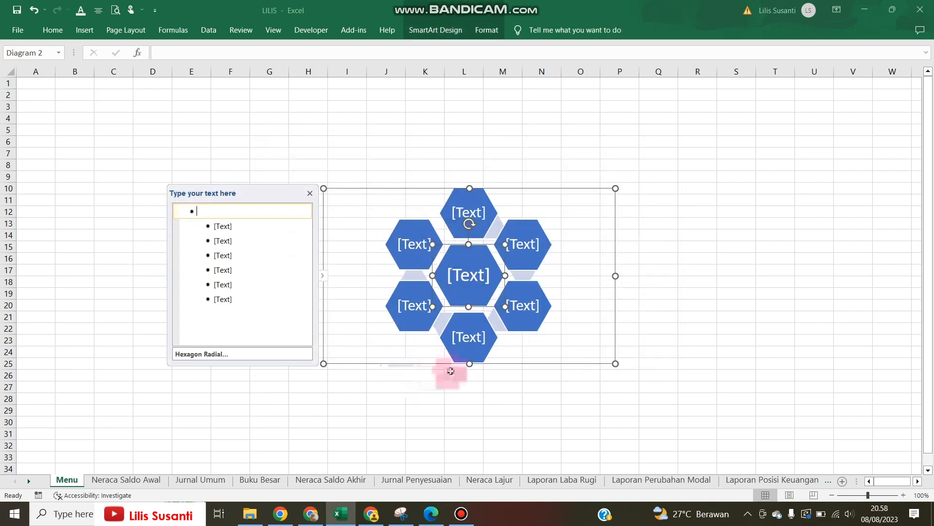
Recolour the hexagon diagram with a multicolour scheme and move it to start at about cell A2.
right_click(539, 352)
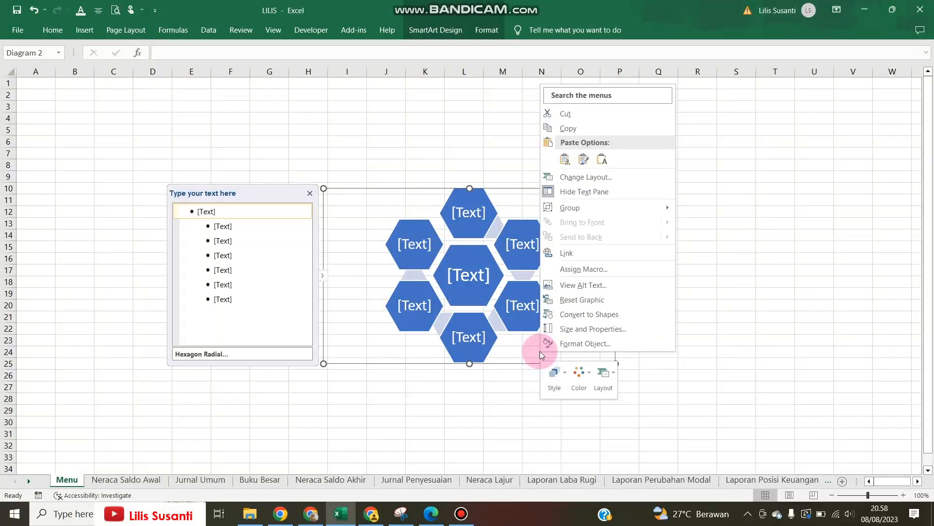
click(588, 377)
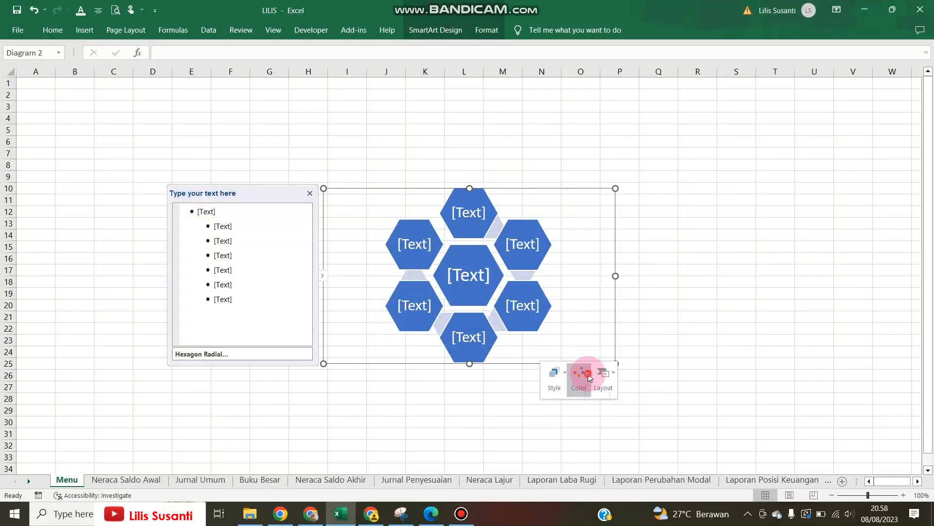
click(720, 287)
drag(413, 189, 97, 93)
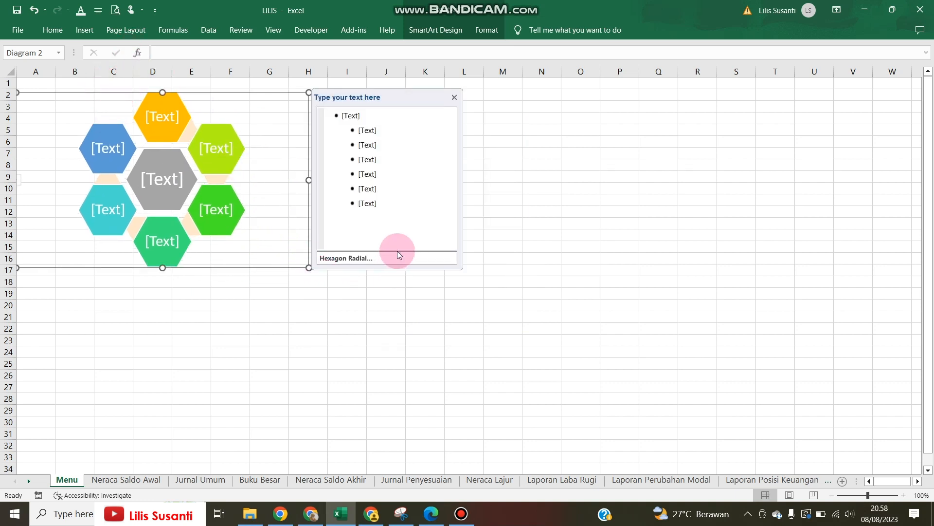
Change the diagram's layout to Radial Venn and enlarge it to reach about cell J28.
right_click(251, 238)
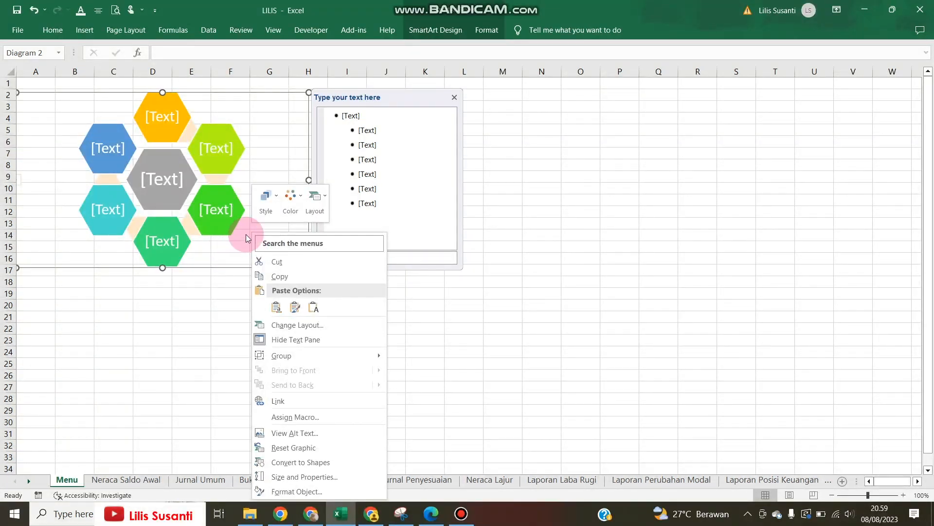
click(312, 204)
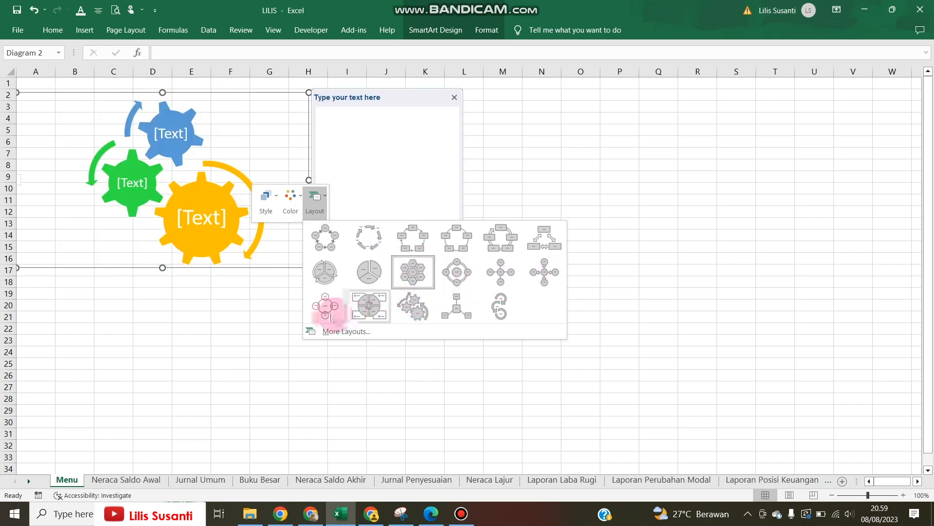
click(325, 305)
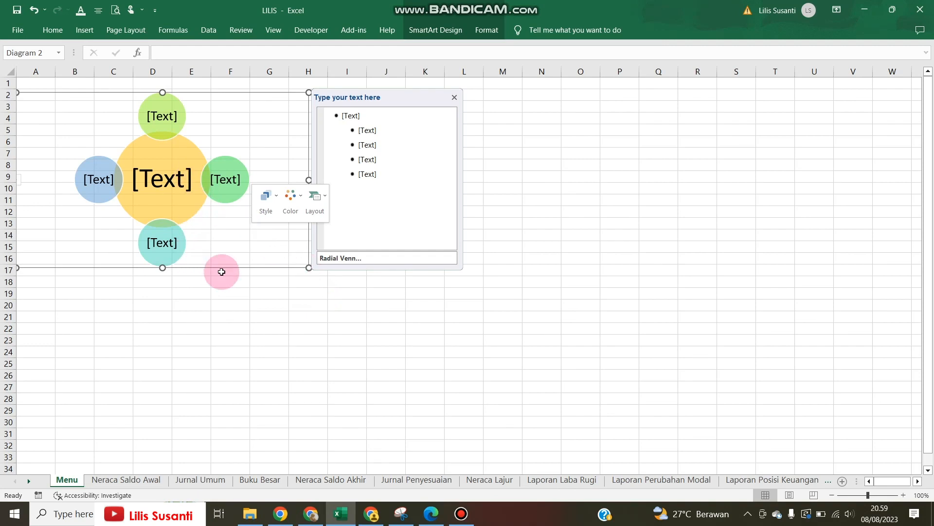
drag(308, 268, 390, 395)
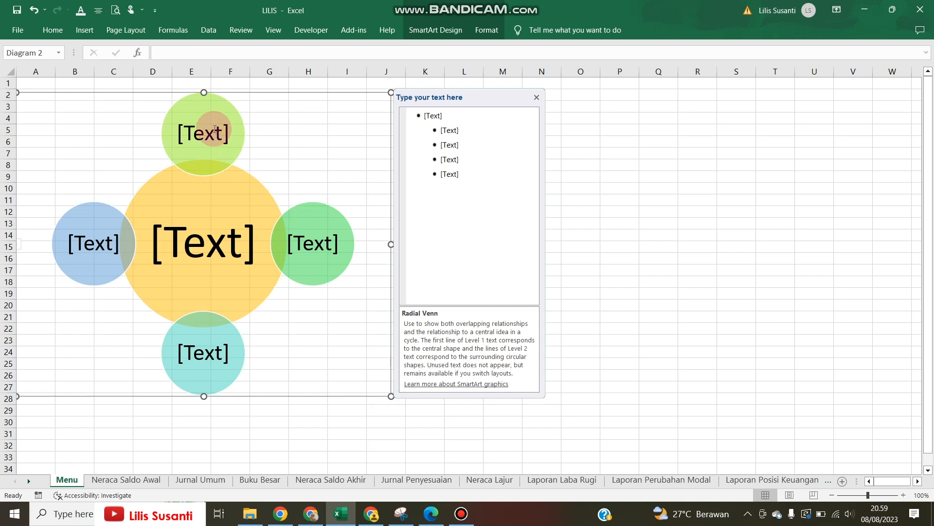
Label the central circle SIKLUS AKUNTANSI and enlarge the diagram to reach about cell M33.
click(191, 245)
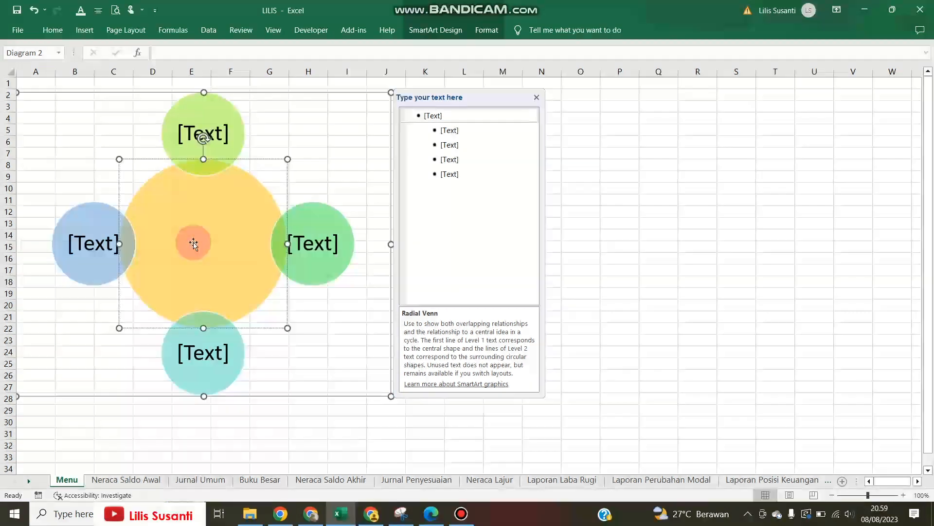
text(SIKL)
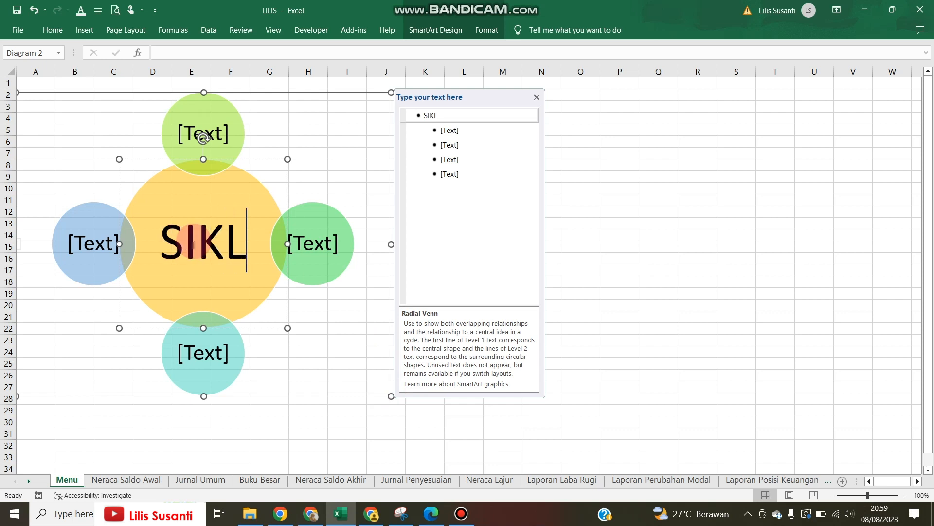
text(US AKUNTANSI)
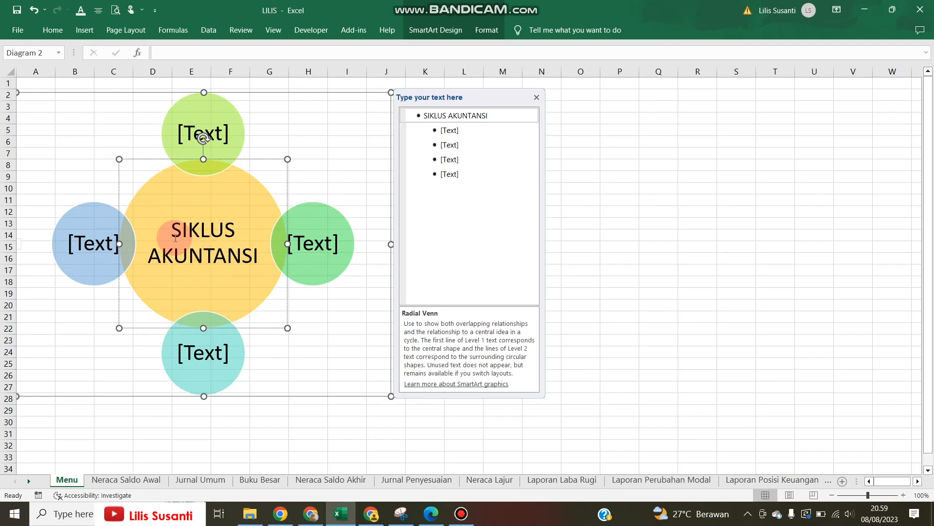
drag(390, 395, 490, 456)
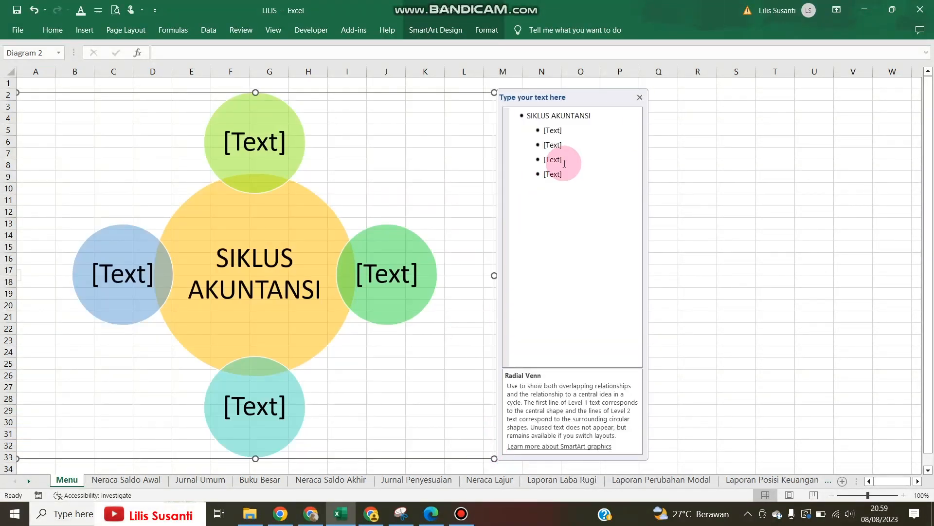
Enter Neraca Saldo Awal as the text of the first outer circle.
click(568, 130)
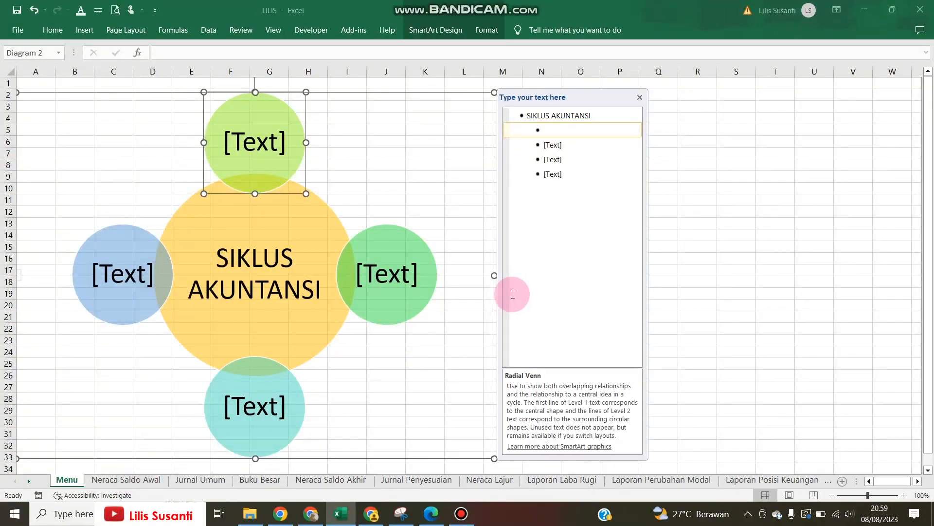
text(Ne)
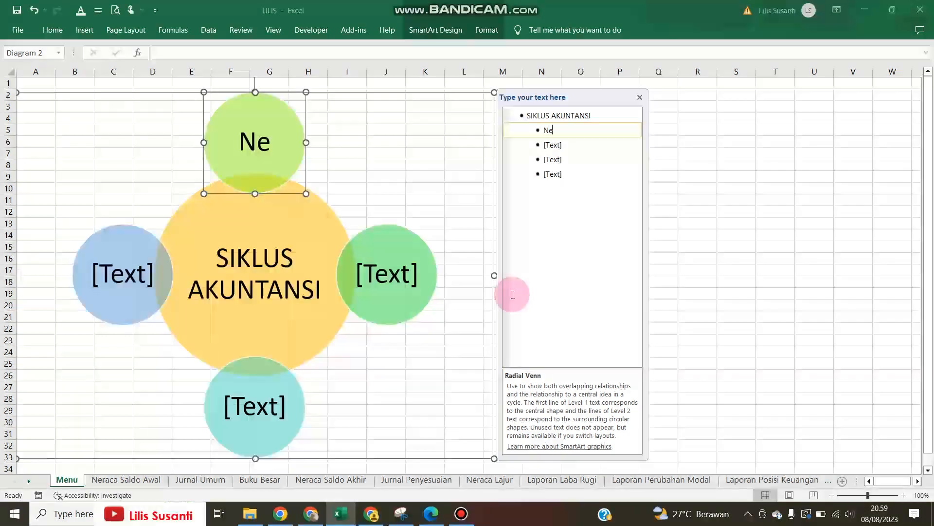
text(raca)
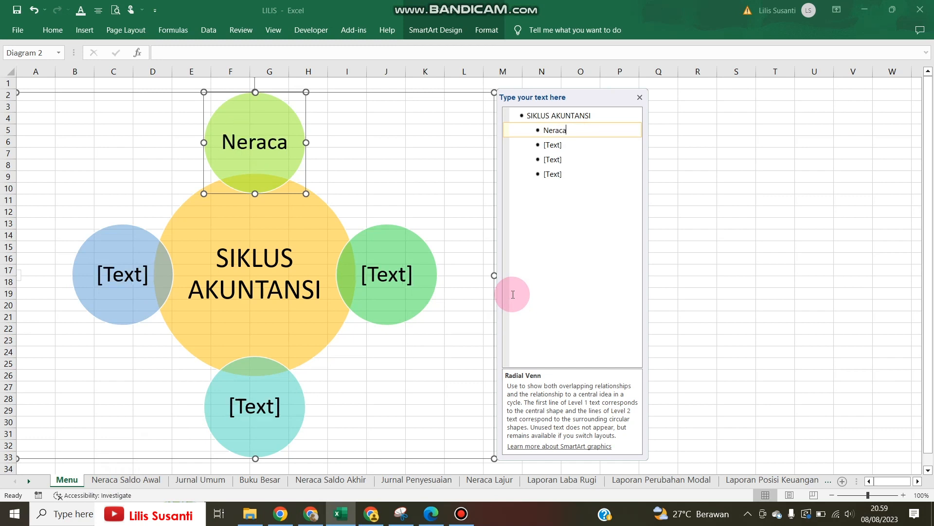
text( Saldo Awal)
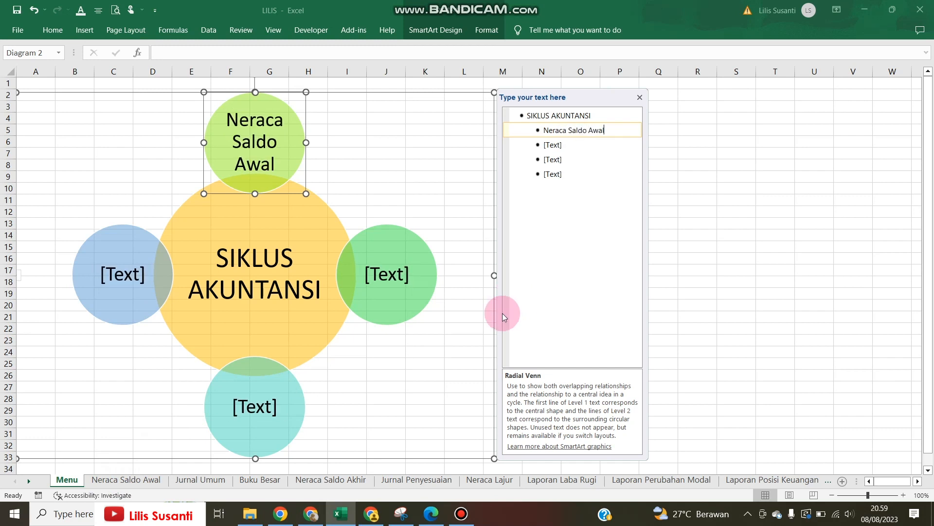
Remove the three empty outer circles that follow Neraca Saldo Awal from the diagram's text list.
click(552, 145)
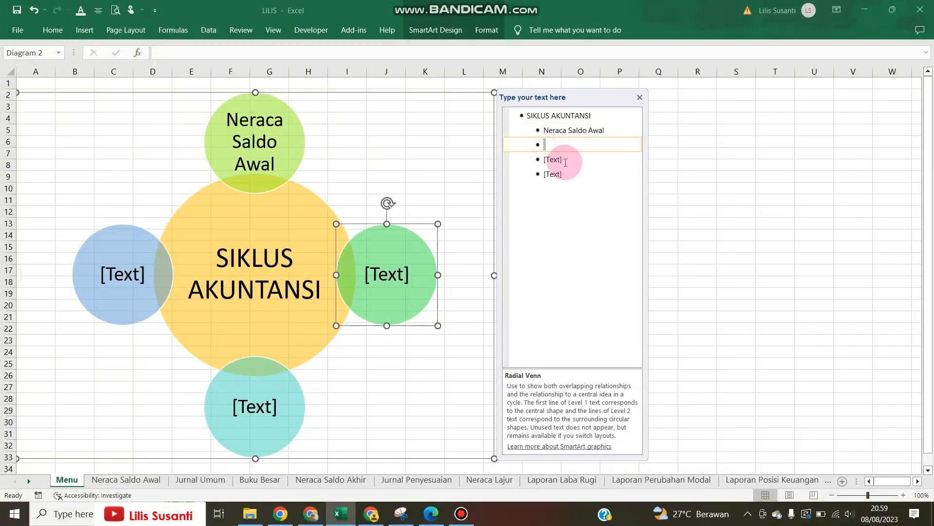
shift+click(565, 163)
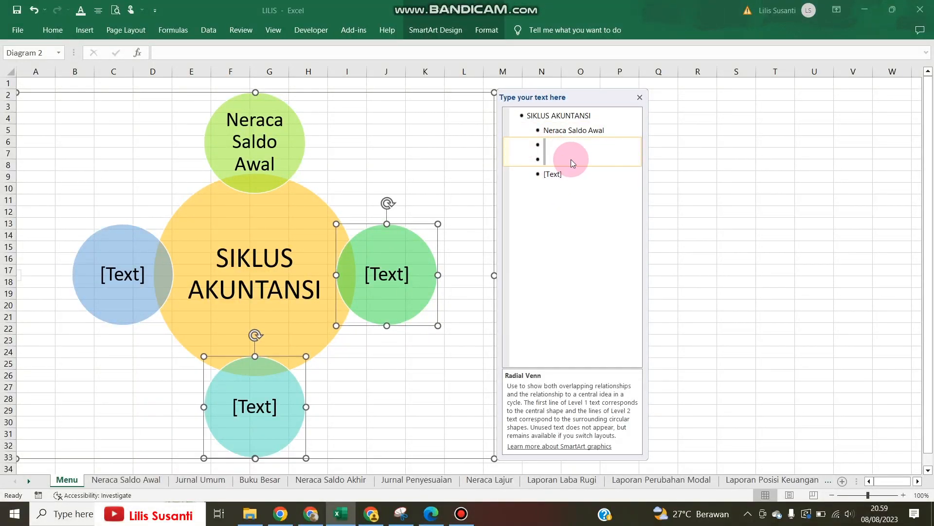
key(Delete)
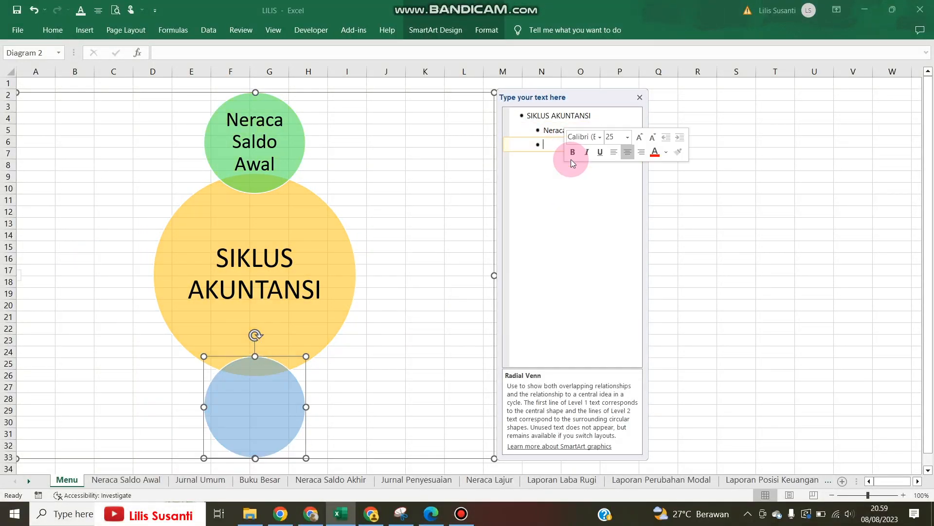
key(BackSpace)
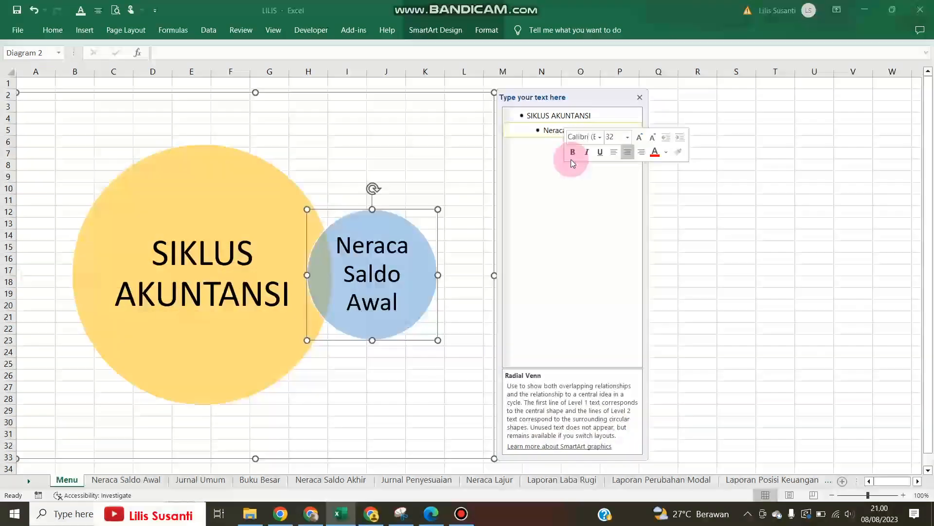
Add outer circles labelled Jurnal Umum and Buku Besar after Neraca Saldo Awal, followed by one empty circle.
key(Return)
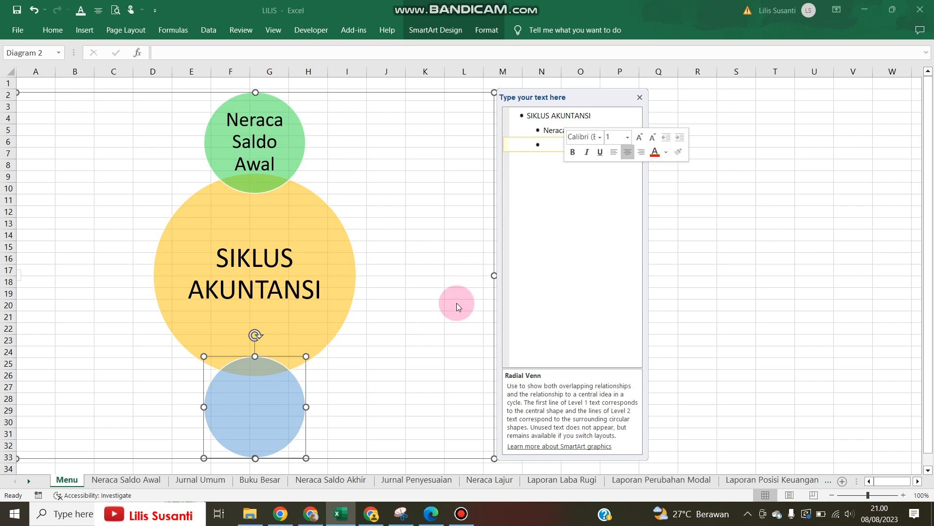
text(Jurnal)
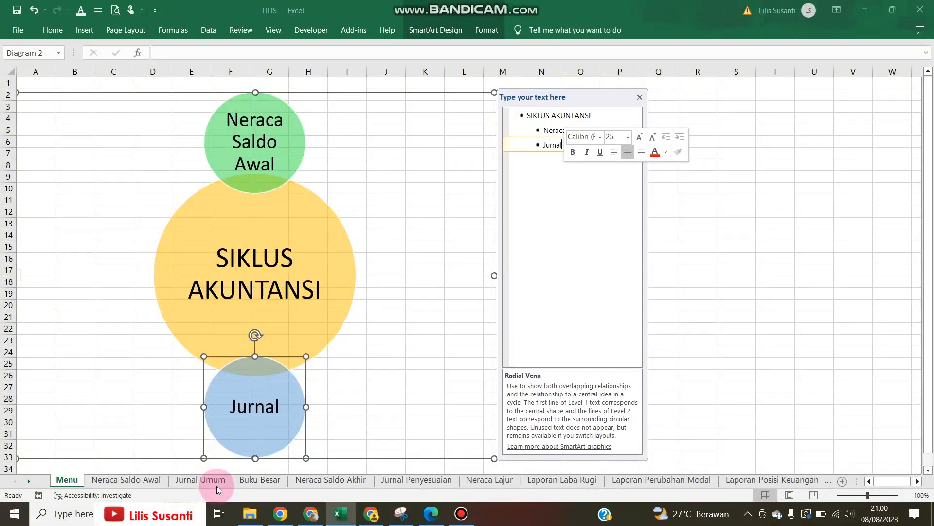
text( Umum)
key(Return)
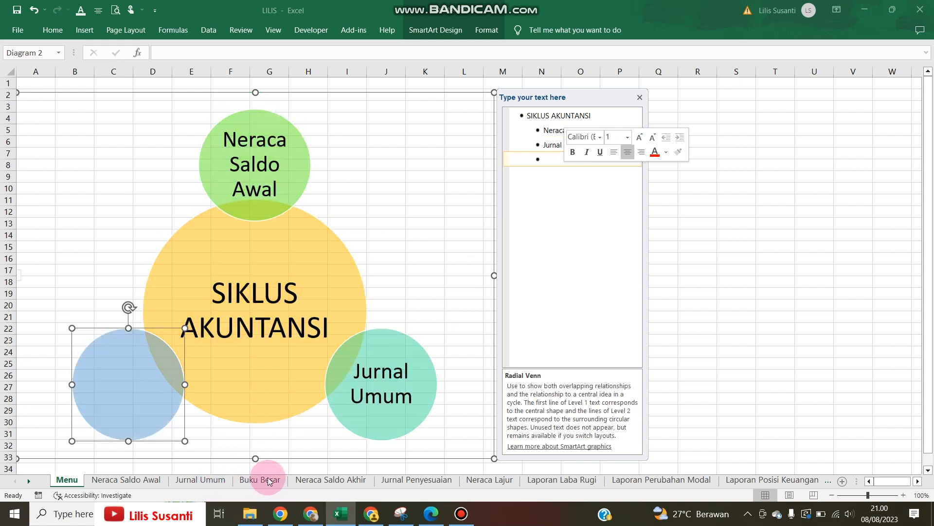
text(Buku)
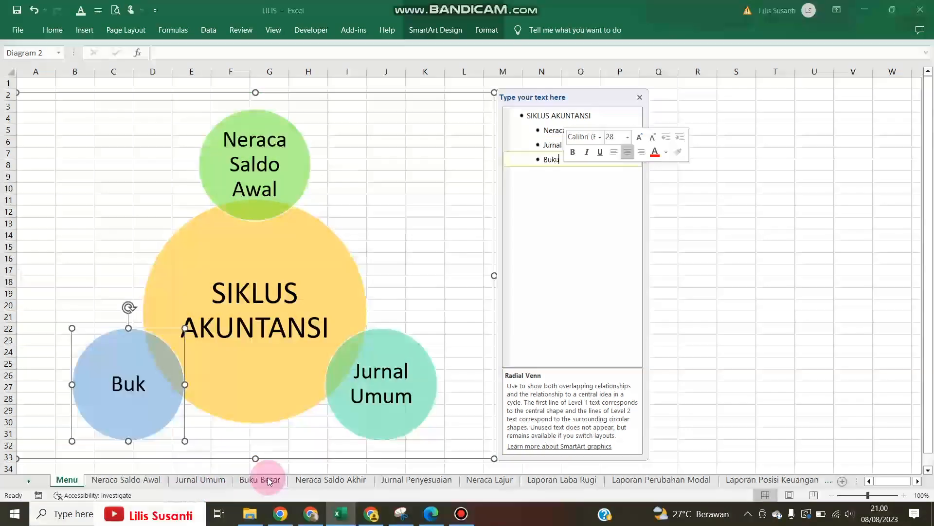
text( Besar)
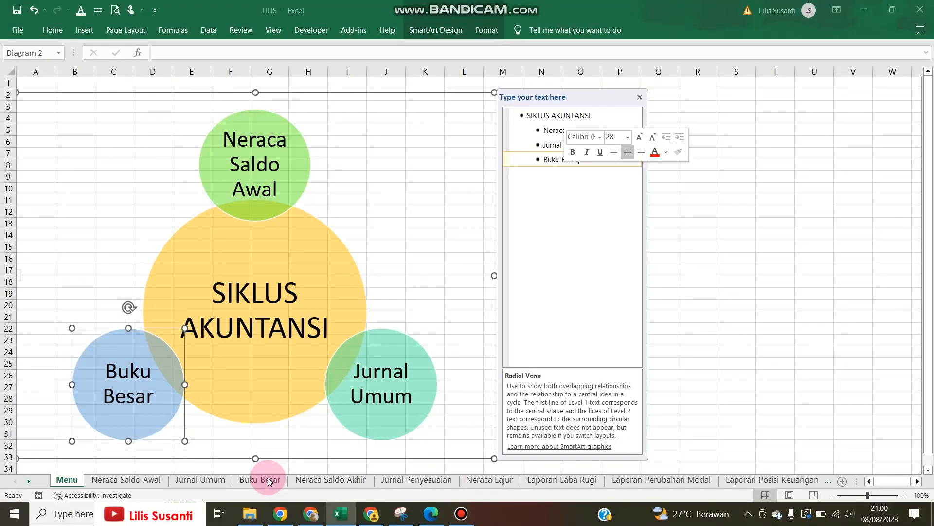
key(Return)
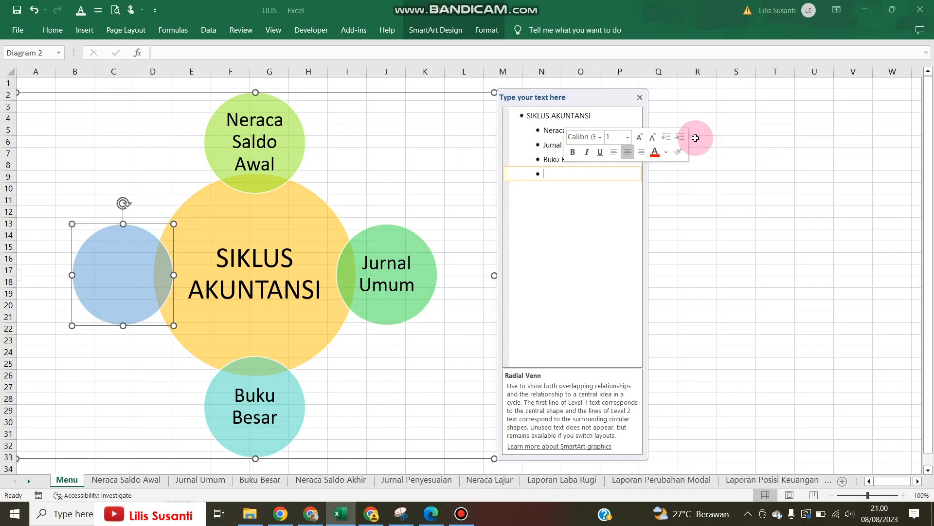
Hide the diagram's text list and shift the whole diagram slightly so its frame starts inside cell A1.
click(640, 97)
click(680, 295)
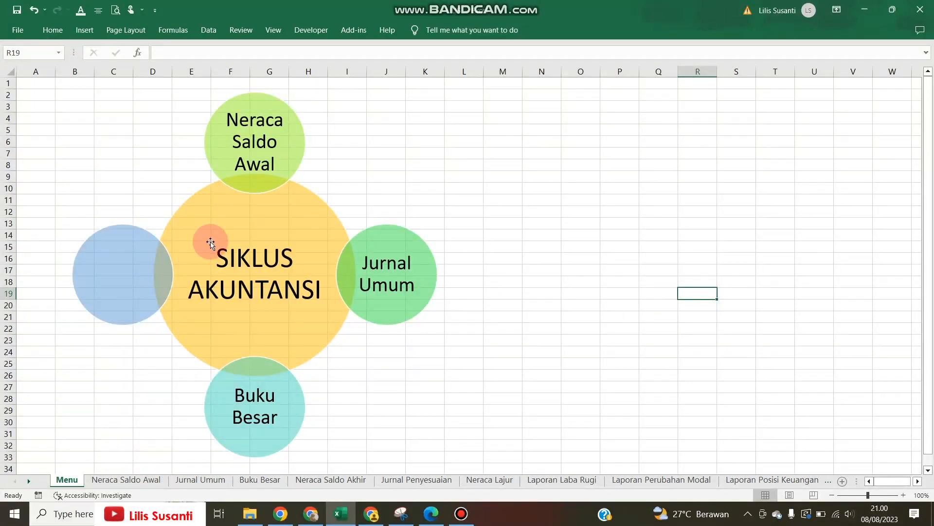
click(257, 235)
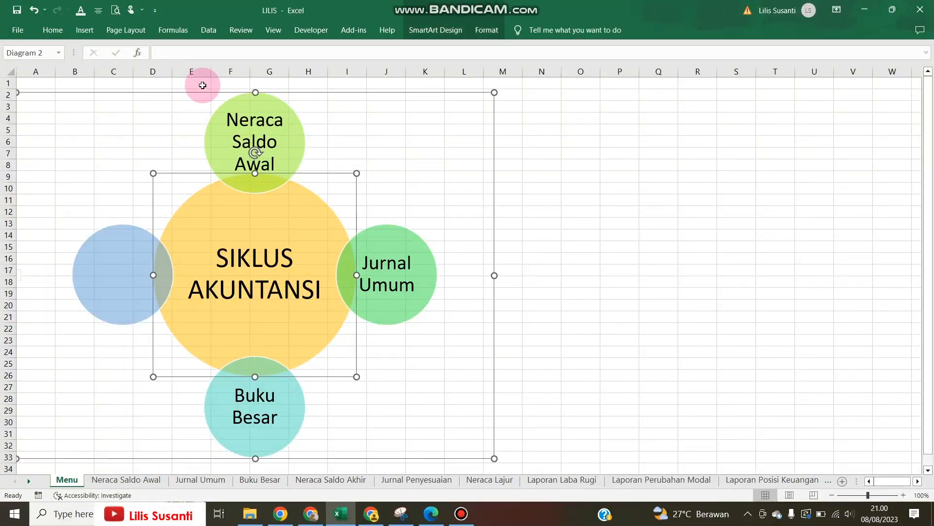
drag(206, 92, 232, 89)
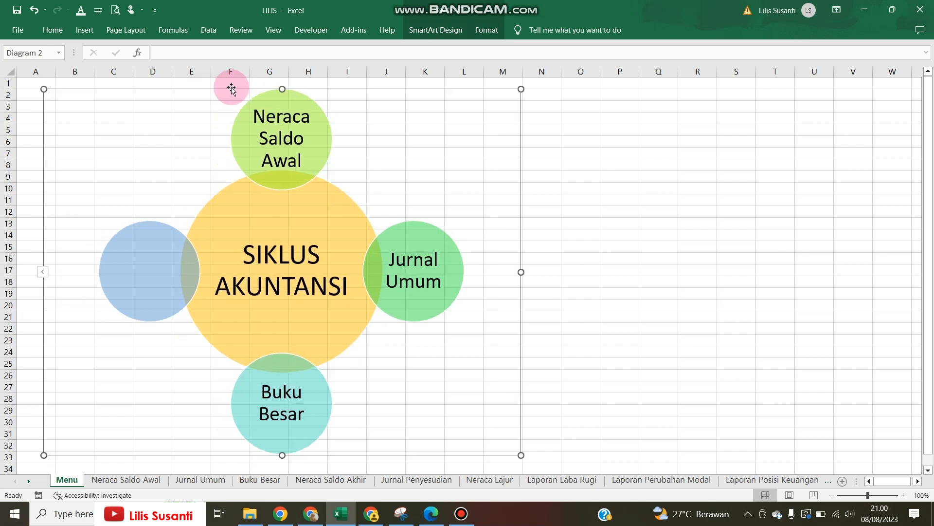
drag(168, 89, 154, 88)
Reopen the diagram's text list and label the empty outer circle Neraca Saldo Akhir.
click(28, 275)
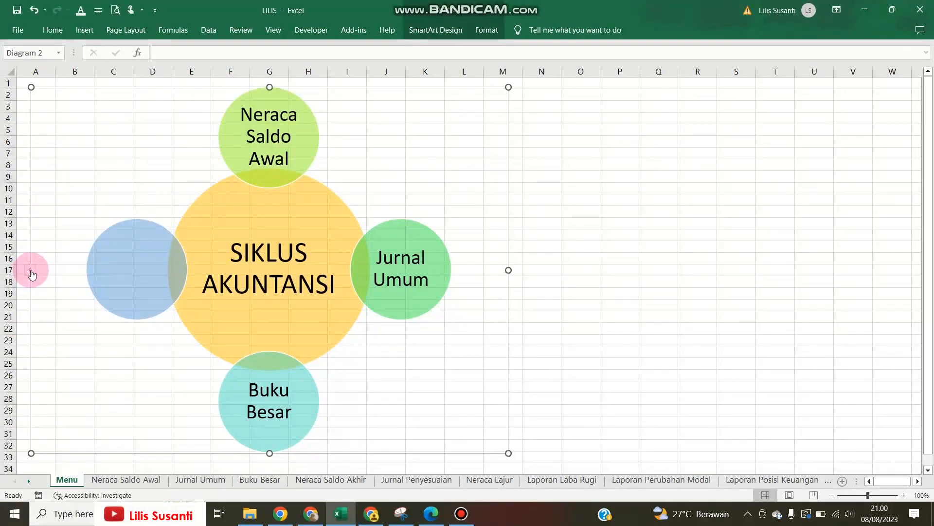
click(562, 167)
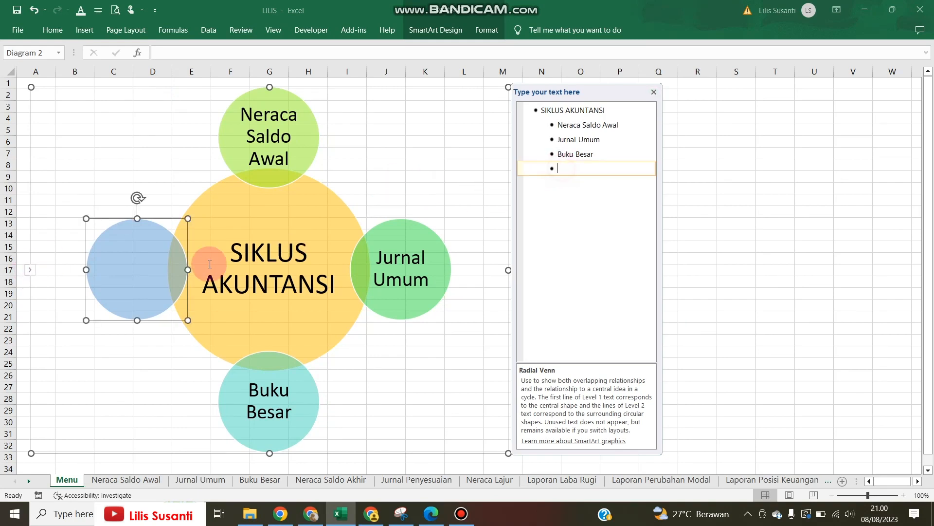
click(133, 266)
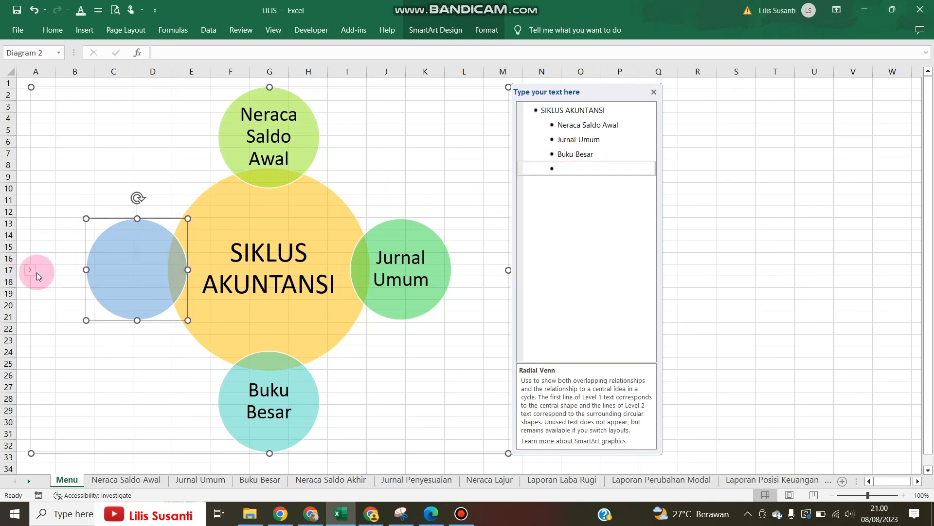
click(573, 169)
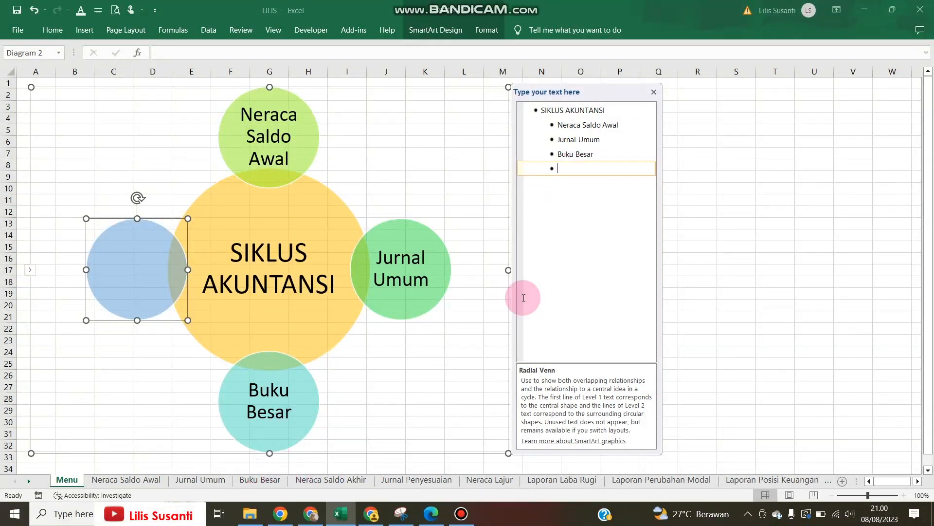
text(Neraca Saldo Ak)
text(ir)
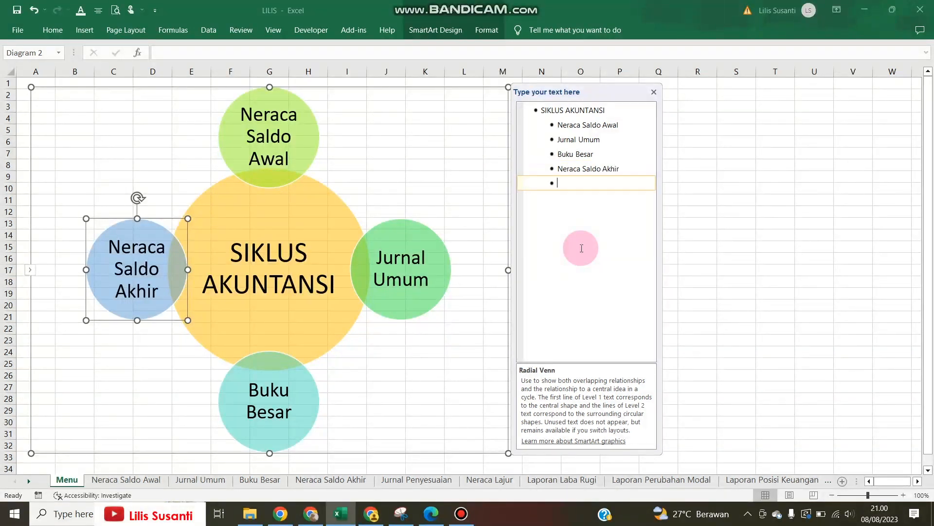
Add outer circles labelled Jurnal Penyesuaian and Neraca Lajur after Neraca Saldo Akhir.
key(Return)
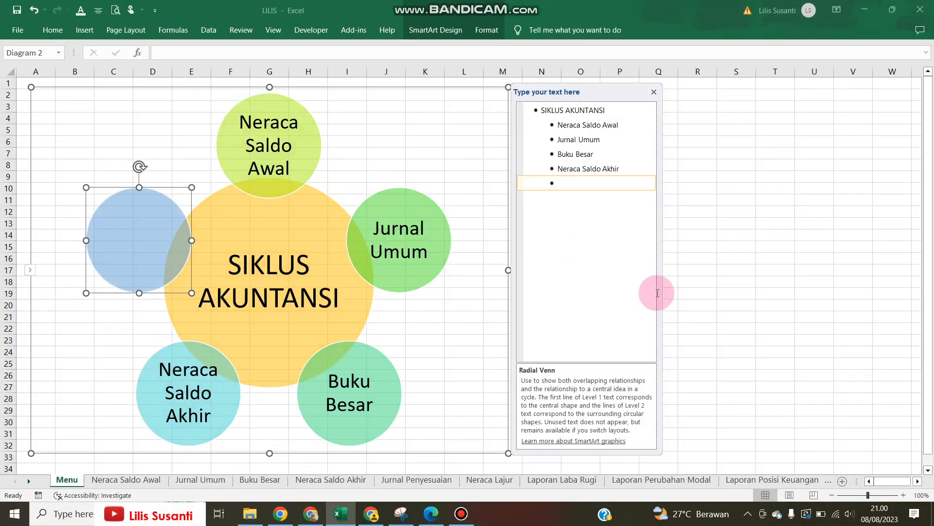
text(Ju)
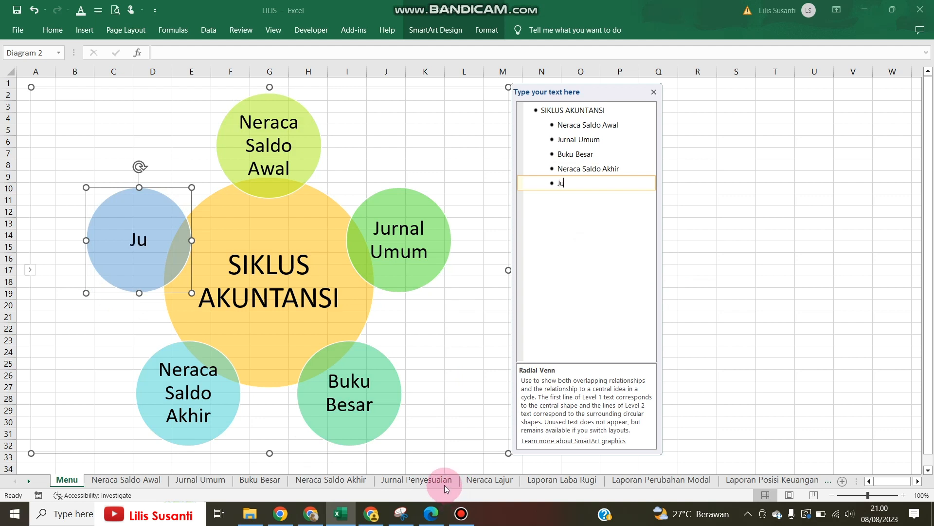
text(rnal Penyesuaian)
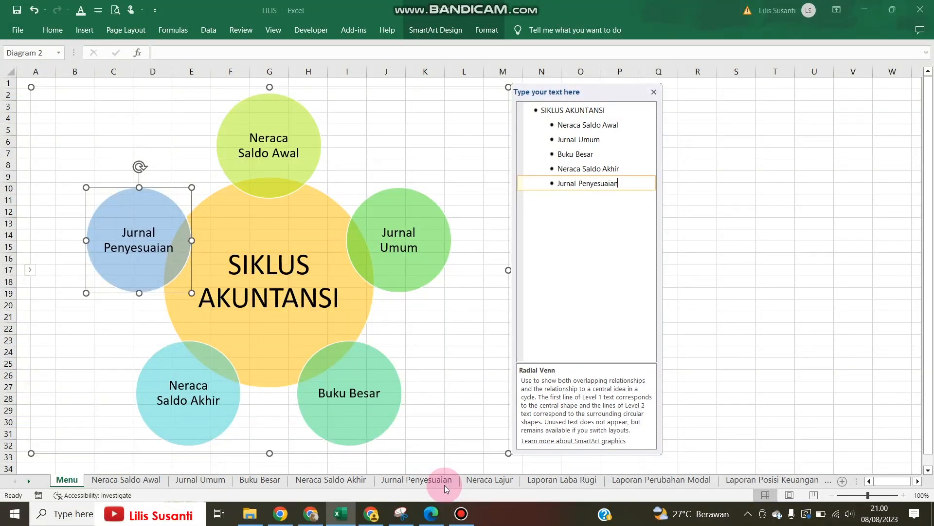
key(Return)
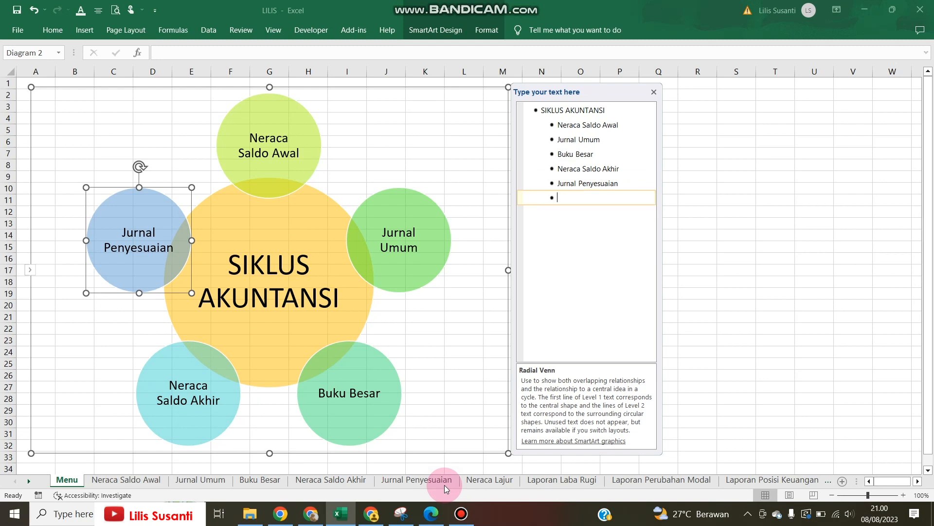
text(Neraca Lajur)
Add outer circles labelled Laporan Laba Rugi and Laporan Perubahan Modal after Neraca Lajur.
key(Return)
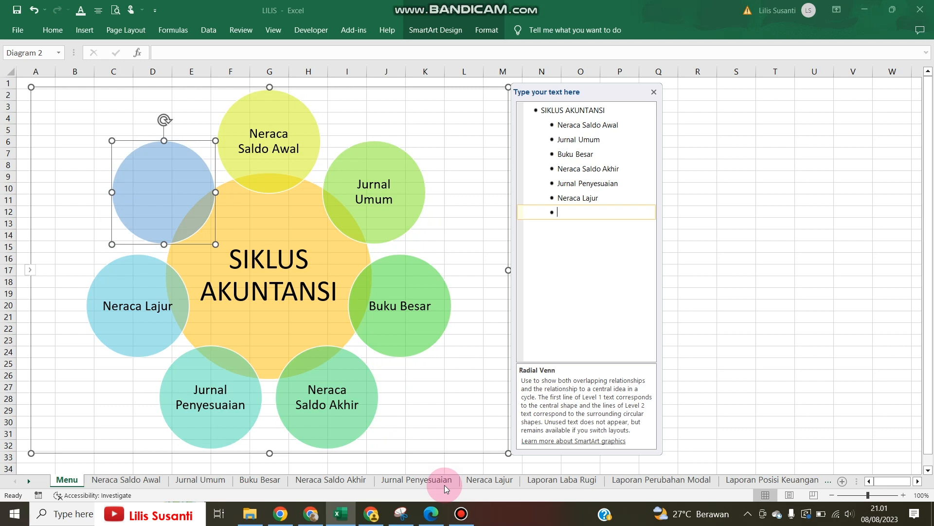
text(Laporan Lab)
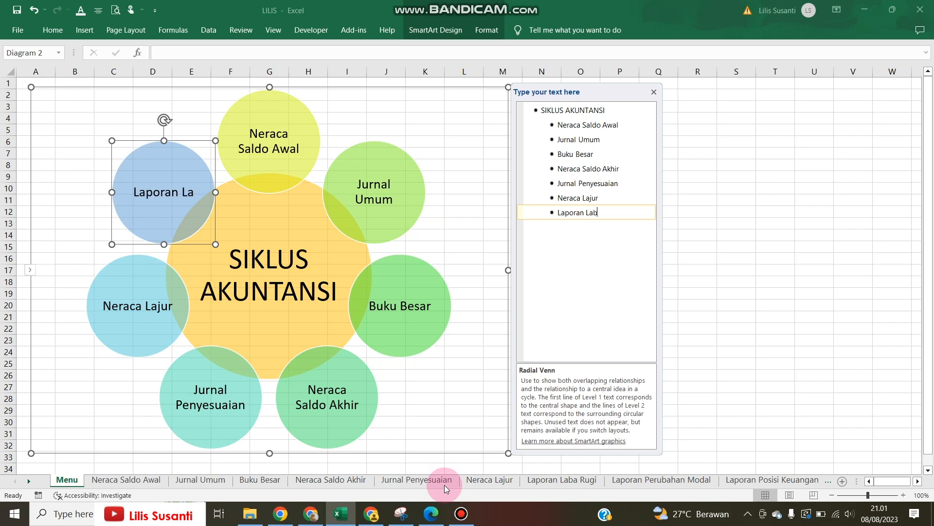
text(a Rugi)
key(Return)
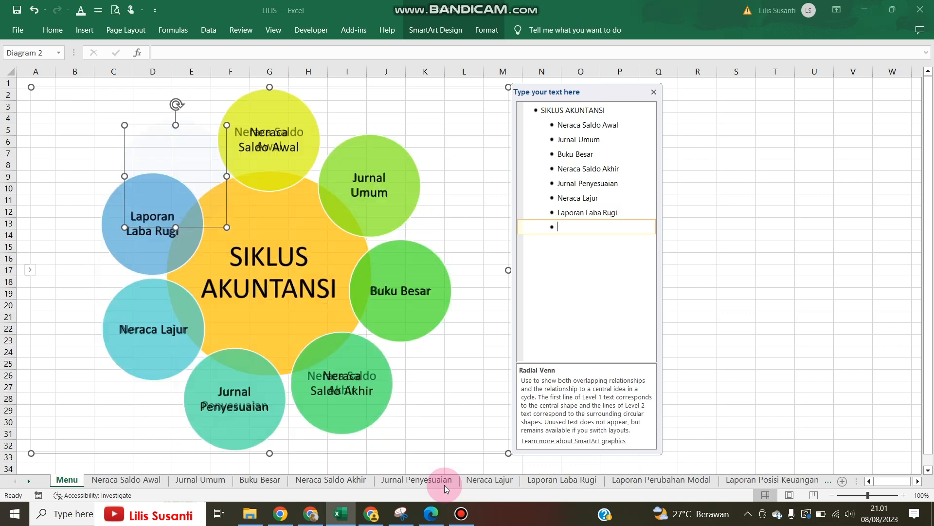
text(Lapo)
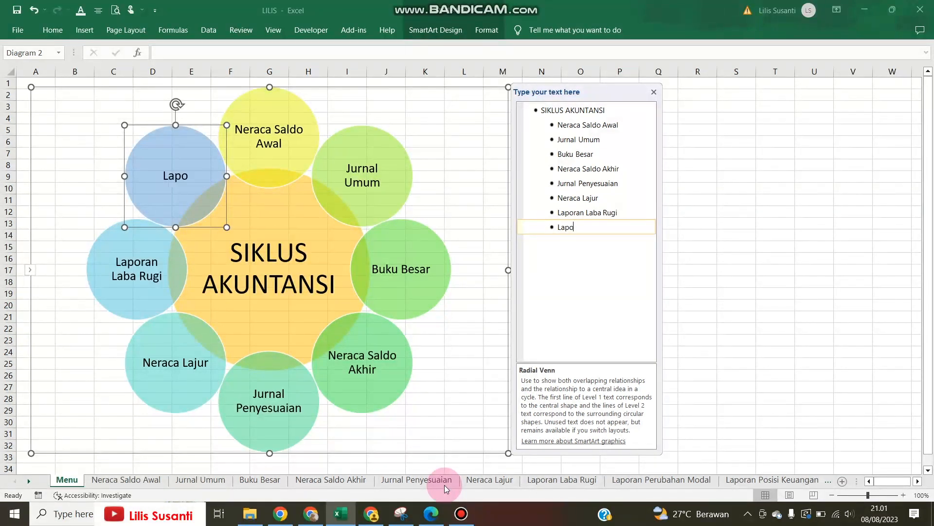
text(ran Perubaha)
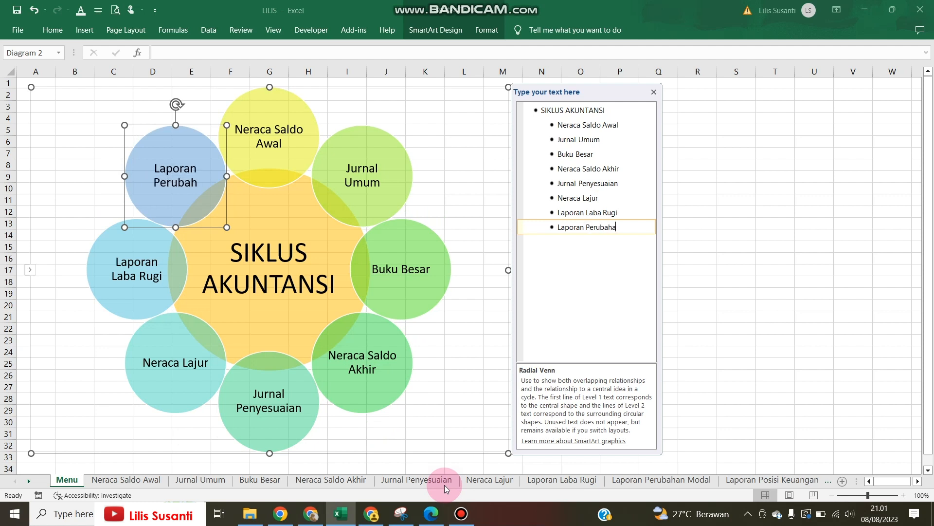
text(n Modal)
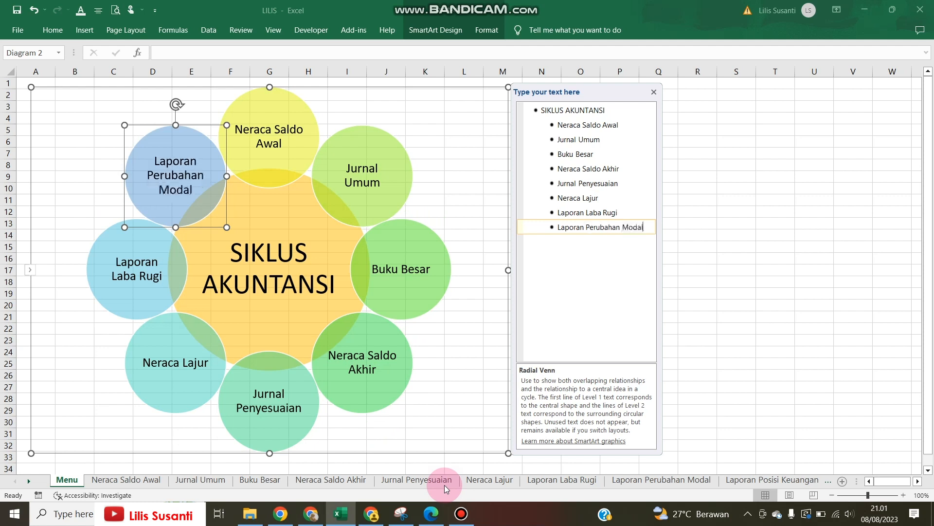
Add an outer circle labelled Laporan Posisi Keuangan after Laporan Perubahan Modal, followed by one empty circle.
key(Return)
text(Laporan Posisi Keuangan)
key(Return)
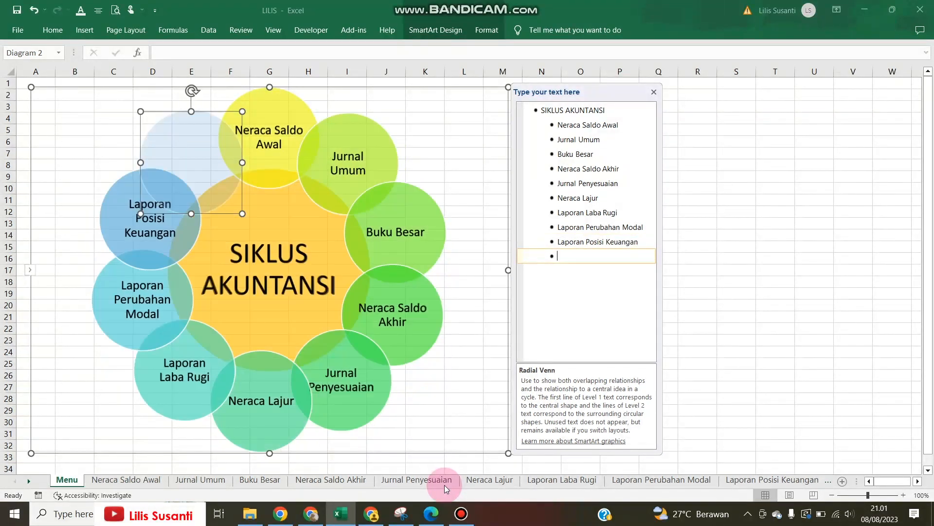
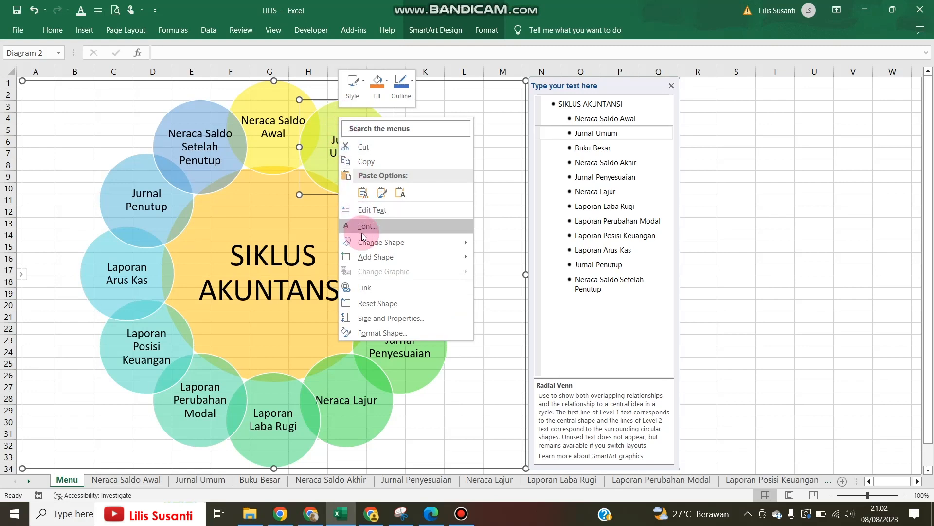
Hyperlink the Jurnal Umum and Buku Besar circles to cell A1 of their same-named sheets in this document.
click(368, 288)
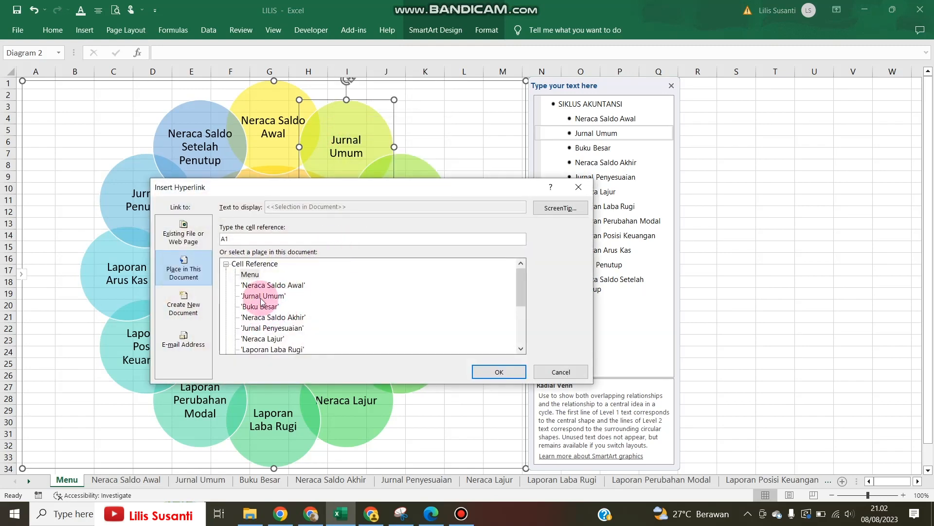
click(492, 374)
click(419, 207)
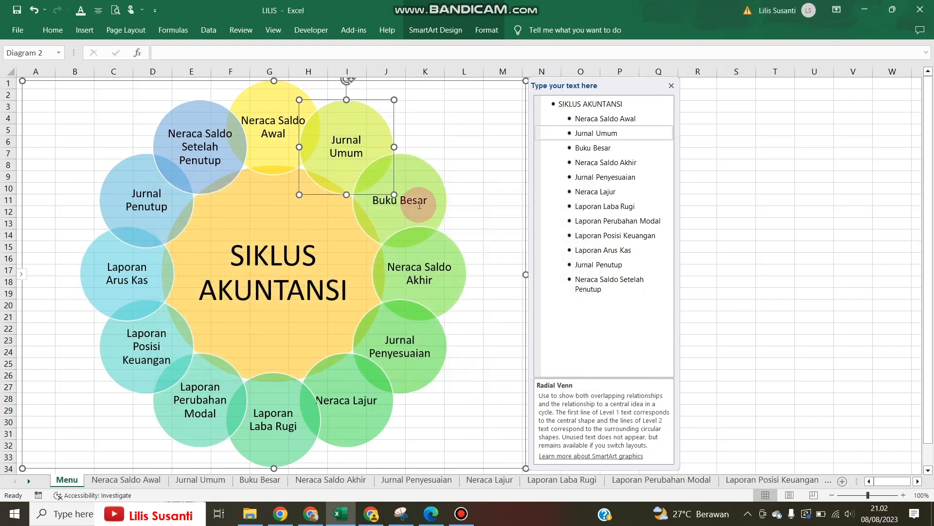
right_click(421, 214)
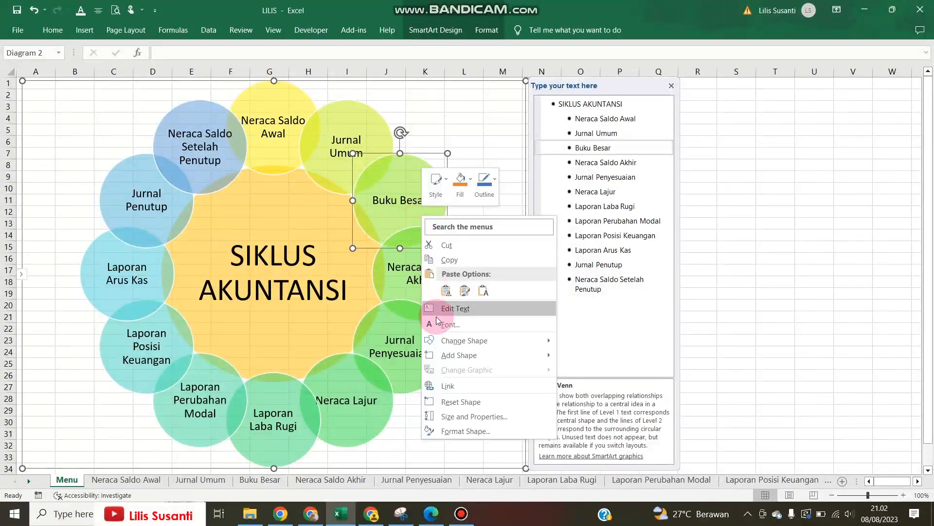
click(455, 384)
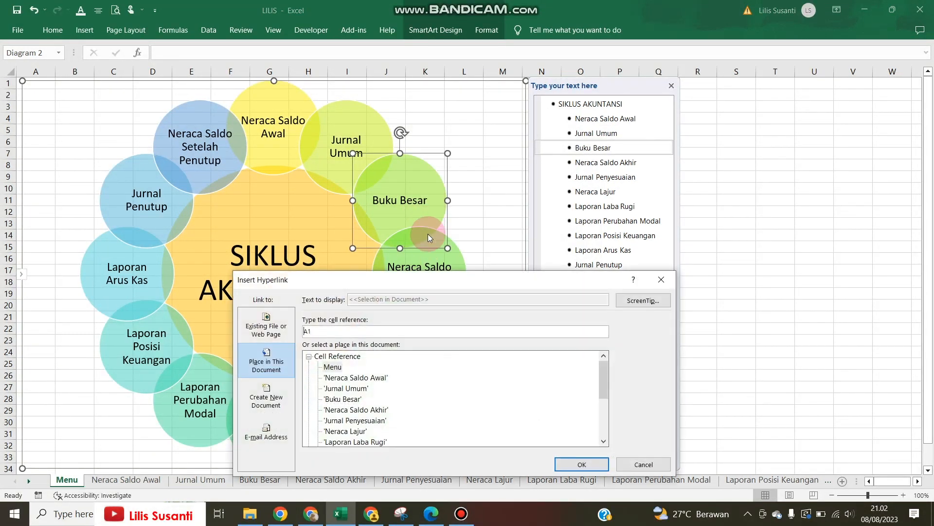
click(355, 399)
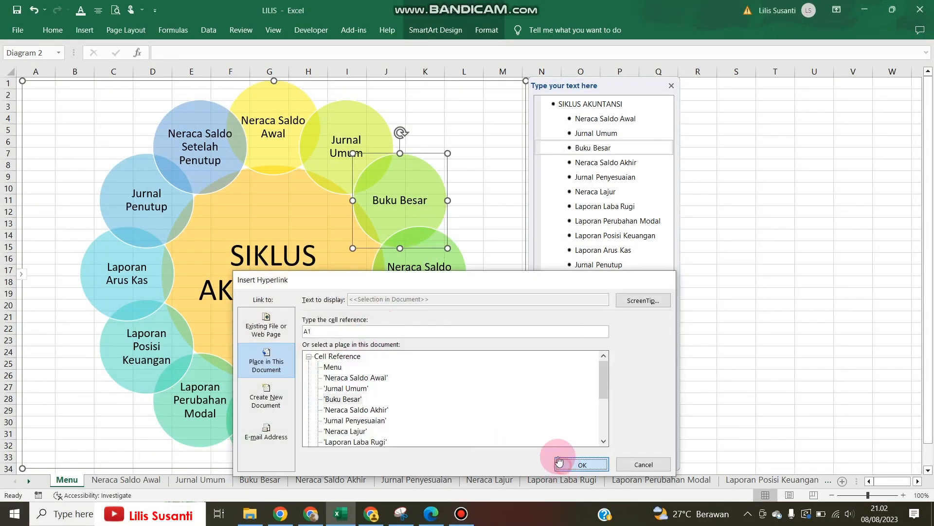
click(563, 464)
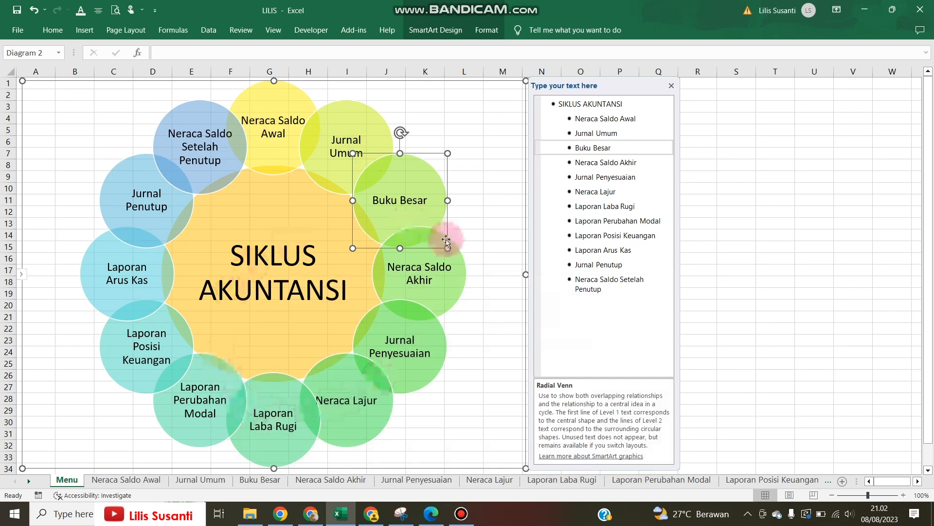
Hyperlink the Neraca Saldo Akhir circle to cell A1 of the Neraca Saldo Akhir sheet.
click(446, 294)
right_click(445, 292)
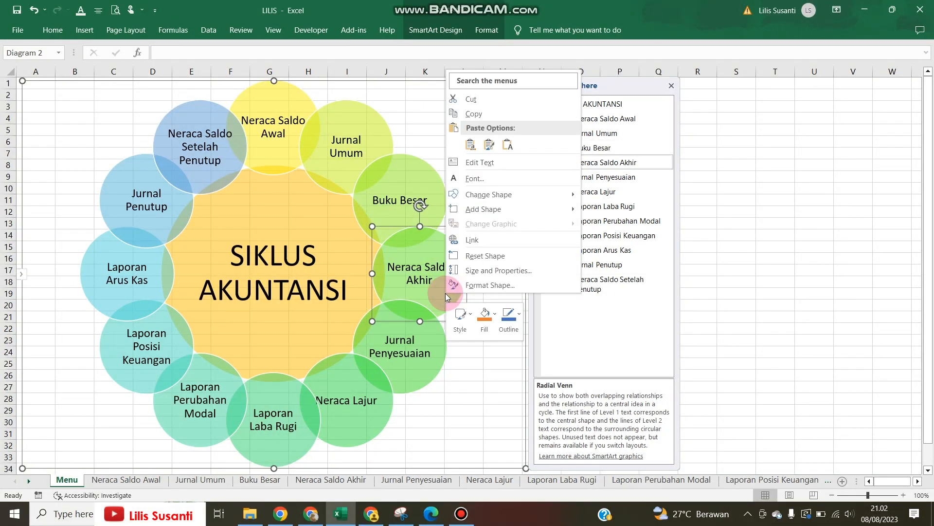
click(471, 239)
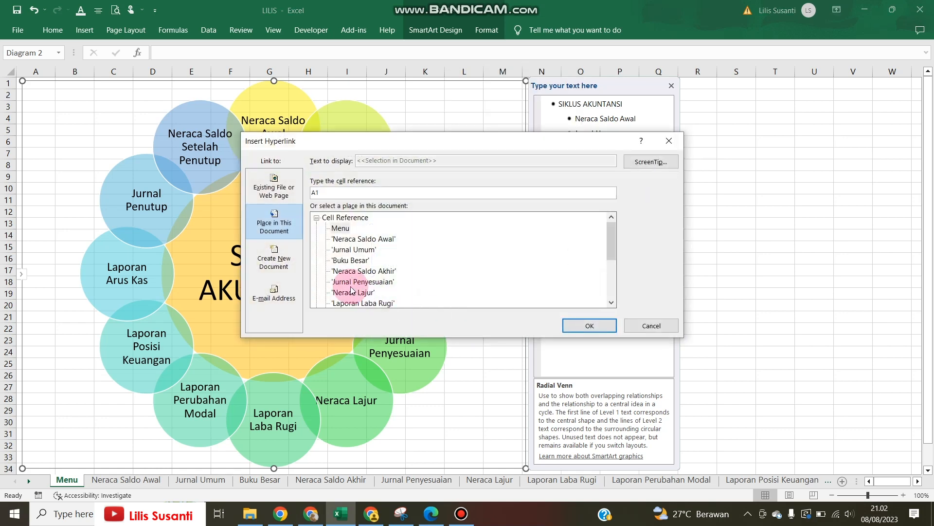
click(569, 325)
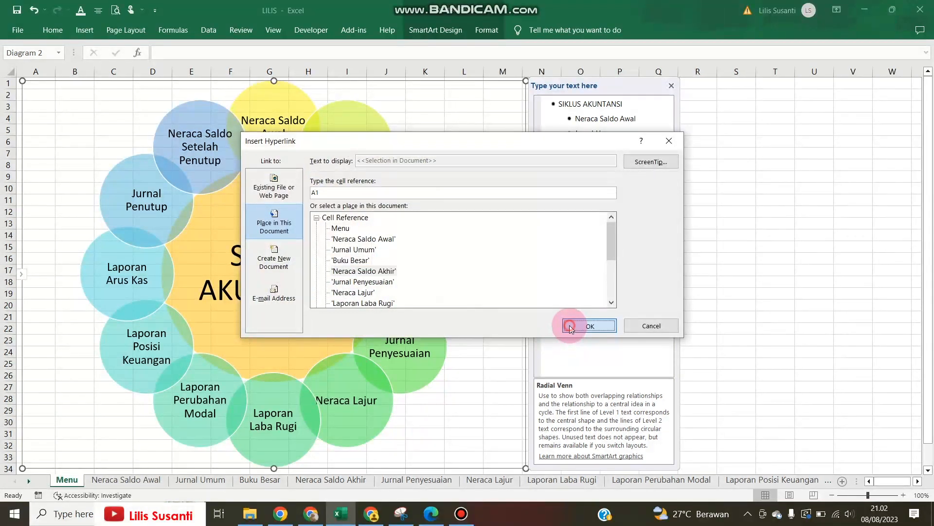
Hyperlink the Jurnal Penyesuaian circle to cell A1 of the Jurnal Penyesuaian sheet.
right_click(405, 350)
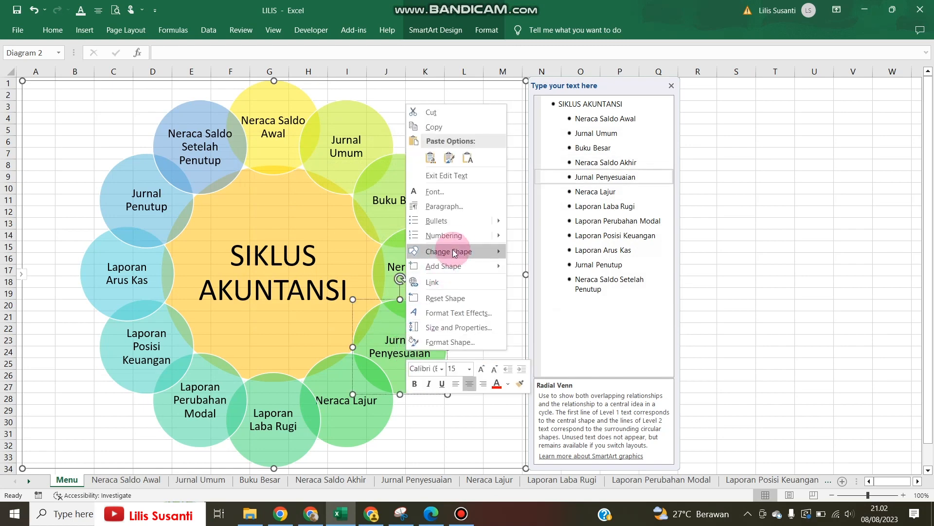
click(446, 284)
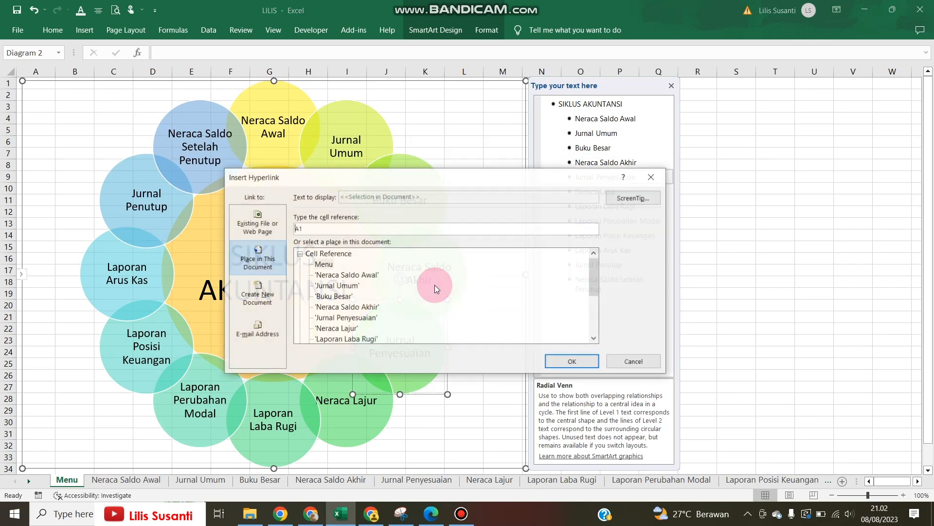
click(348, 317)
click(548, 361)
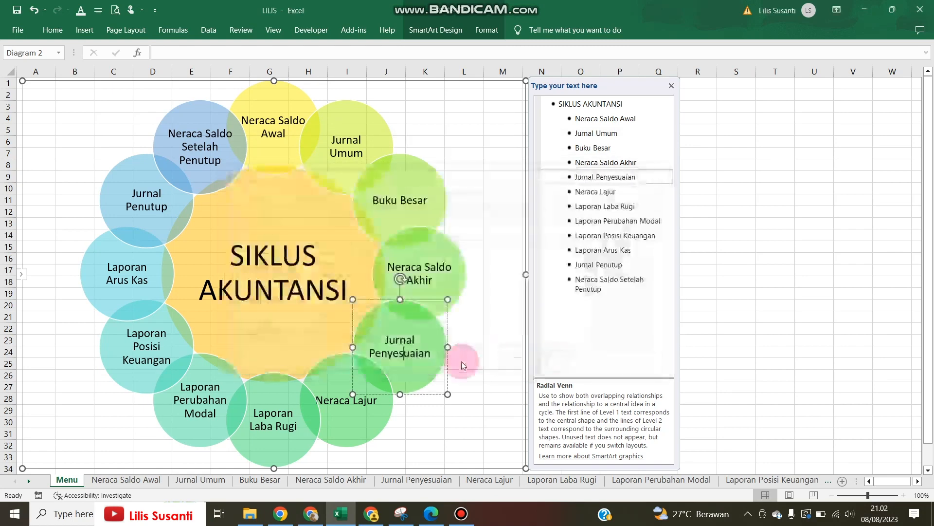
Hyperlink the Neraca Lajur circle to cell A1 of the Neraca Lajur sheet.
click(357, 419)
right_click(357, 419)
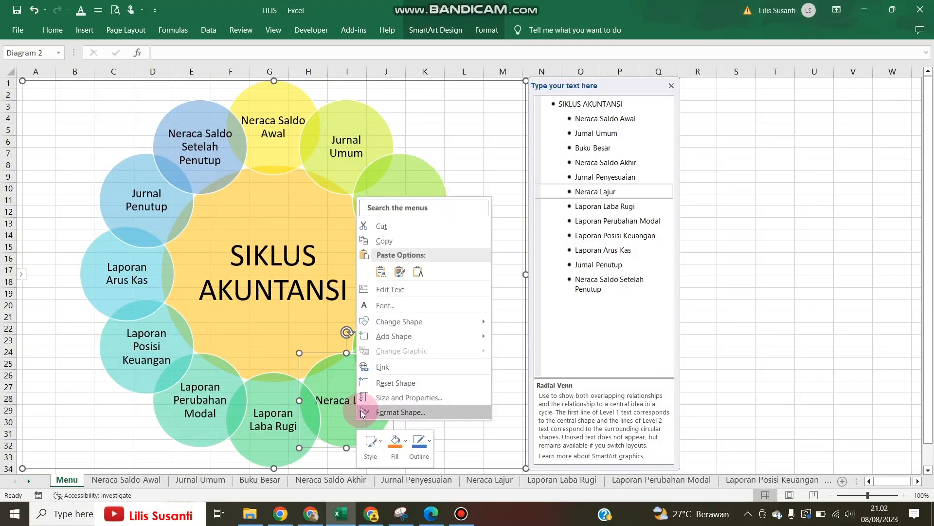
click(416, 366)
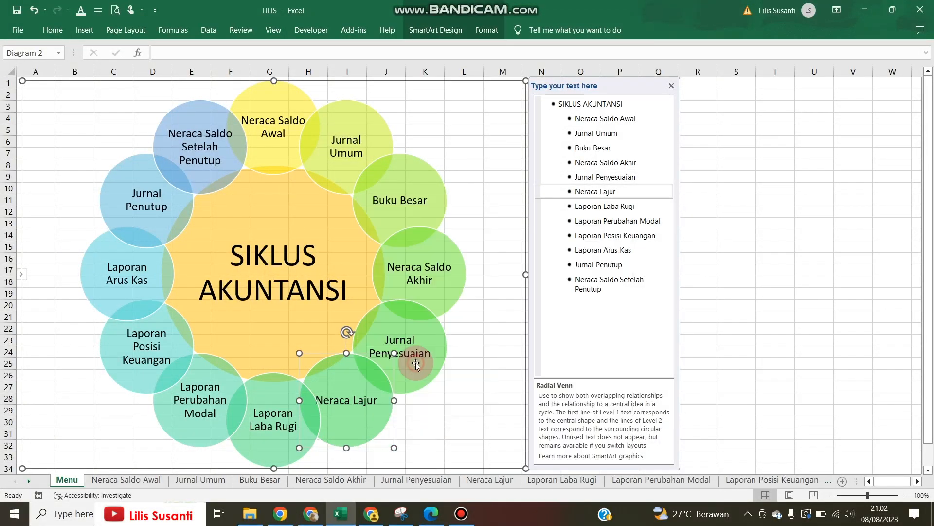
click(321, 412)
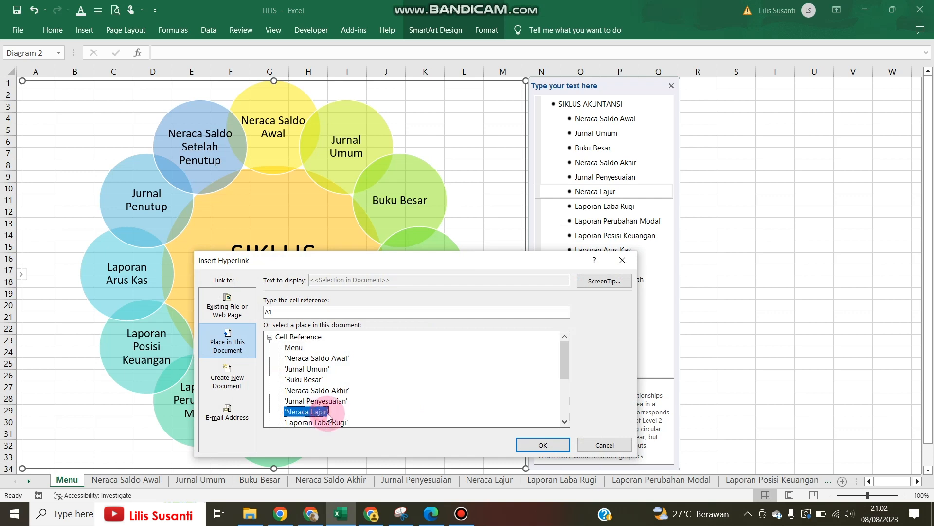
click(542, 445)
Hyperlink the Laporan Laba Rugi circle to cell A1 of the Laporan Laba Rugi sheet.
scroll(341, 389, down, 2)
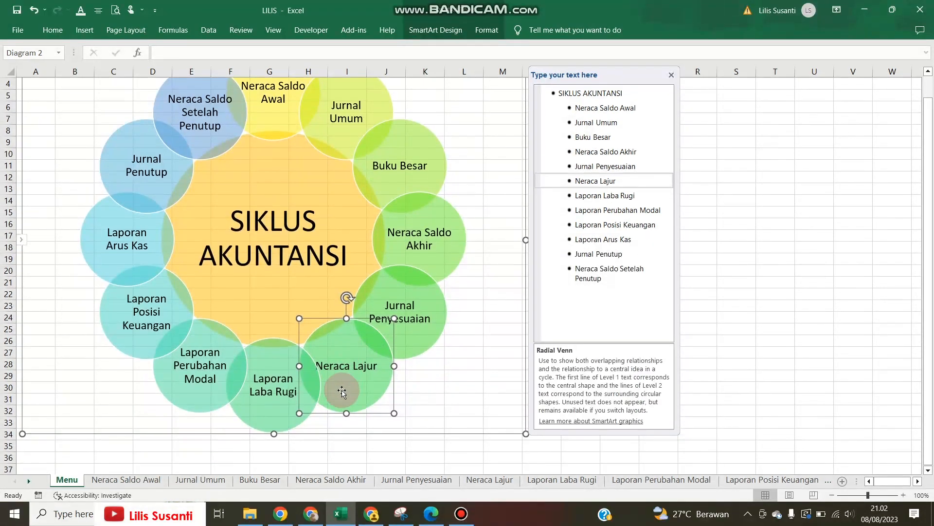
right_click(288, 359)
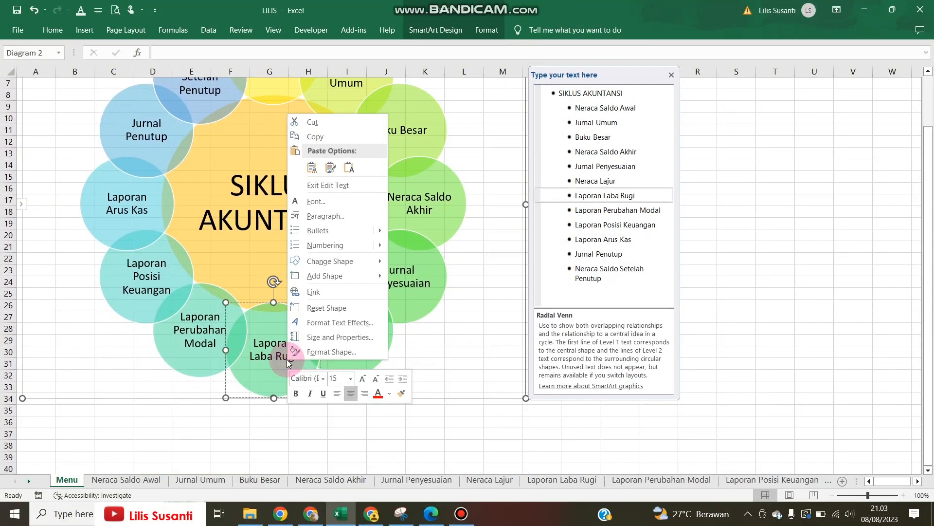
click(361, 293)
scroll(416, 308, down, 2)
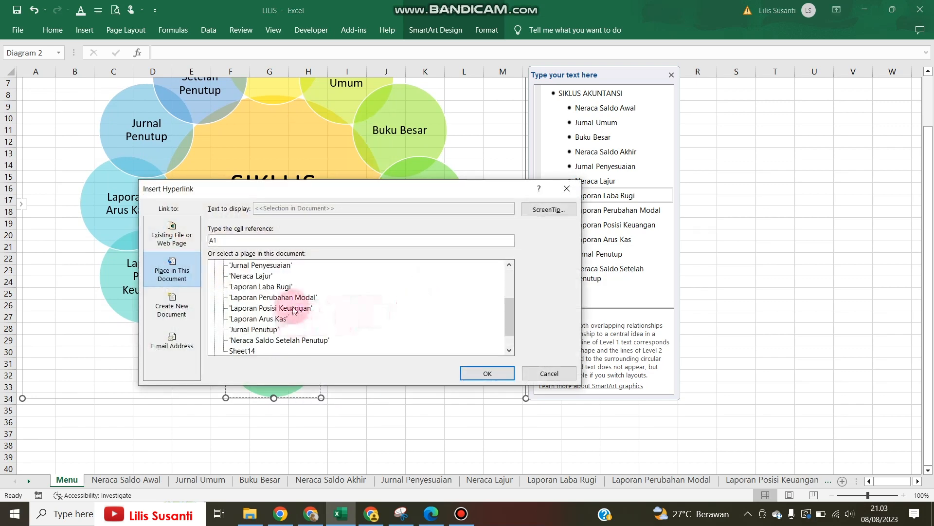
click(263, 286)
click(472, 374)
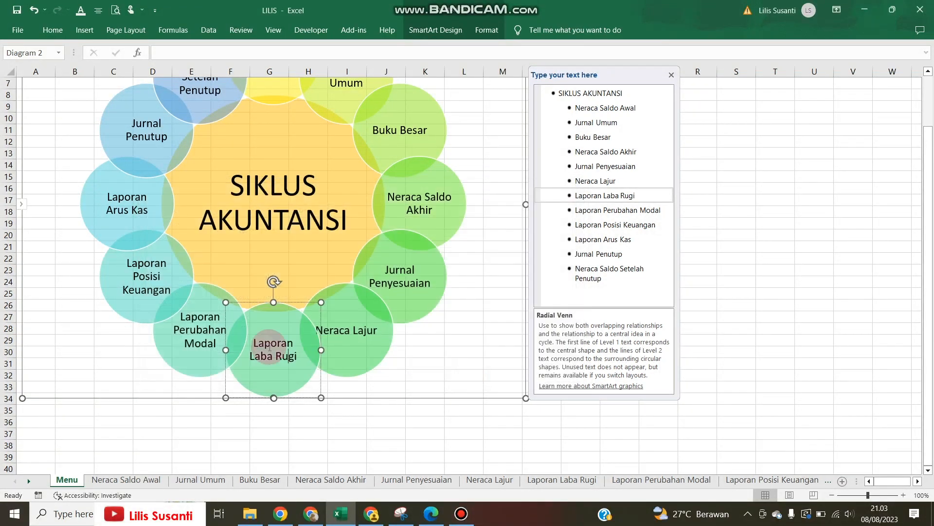
Hyperlink the Laporan Perubahan Modal circle to cell A1 of the Laporan Perubahan Modal sheet.
click(192, 341)
right_click(192, 343)
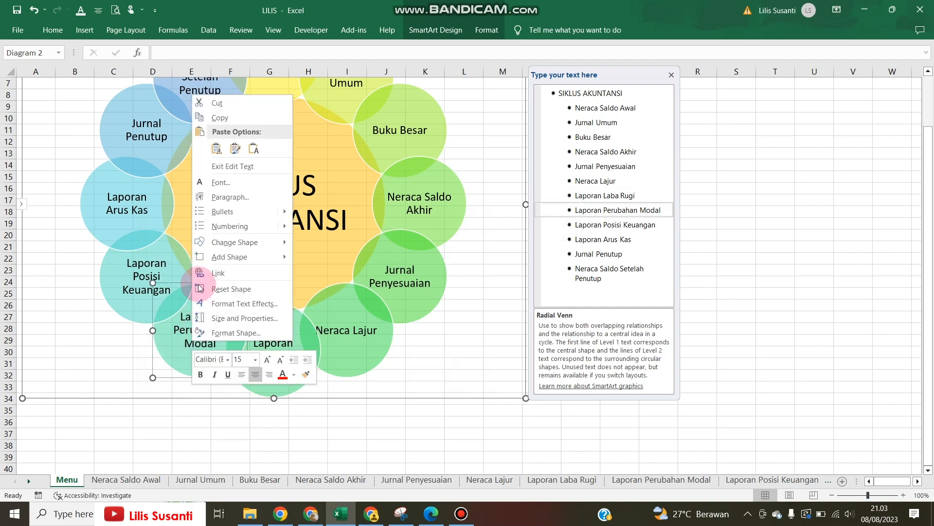
click(218, 274)
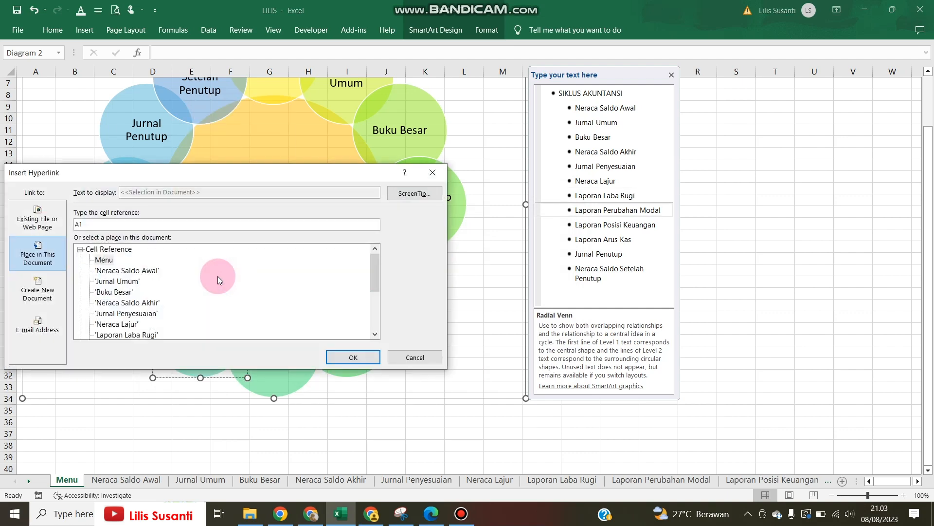
scroll(157, 313, down, 1)
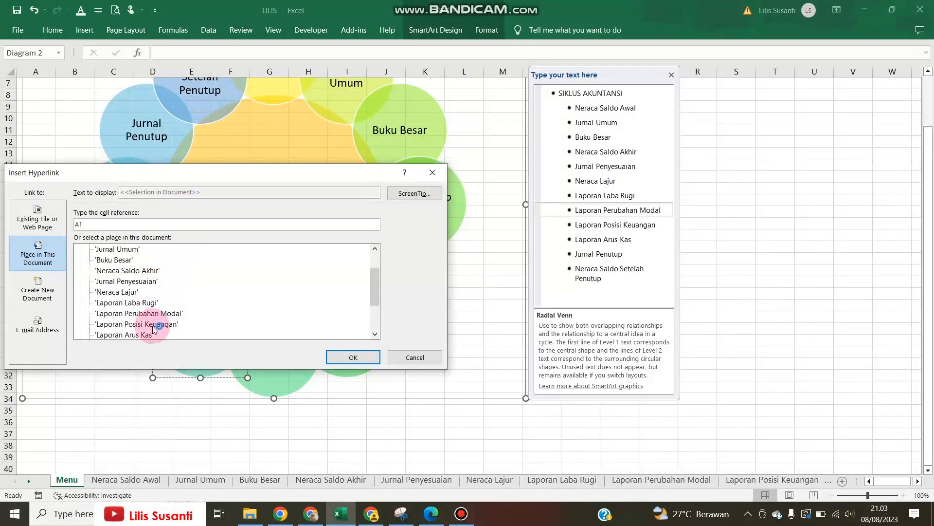
click(163, 314)
click(354, 362)
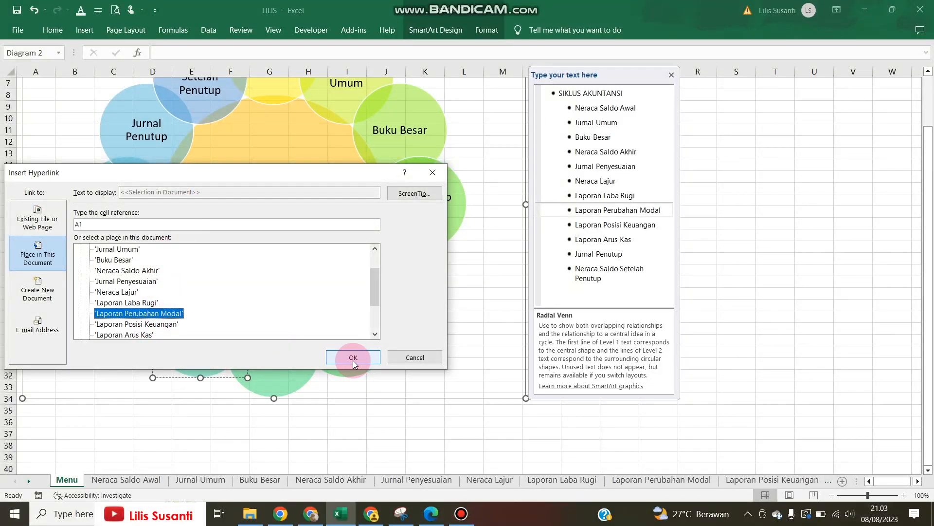
Hyperlink the Laporan Posisi Keuangan circle to cell A1 of the Laporan Posisi Keuangan sheet.
click(135, 292)
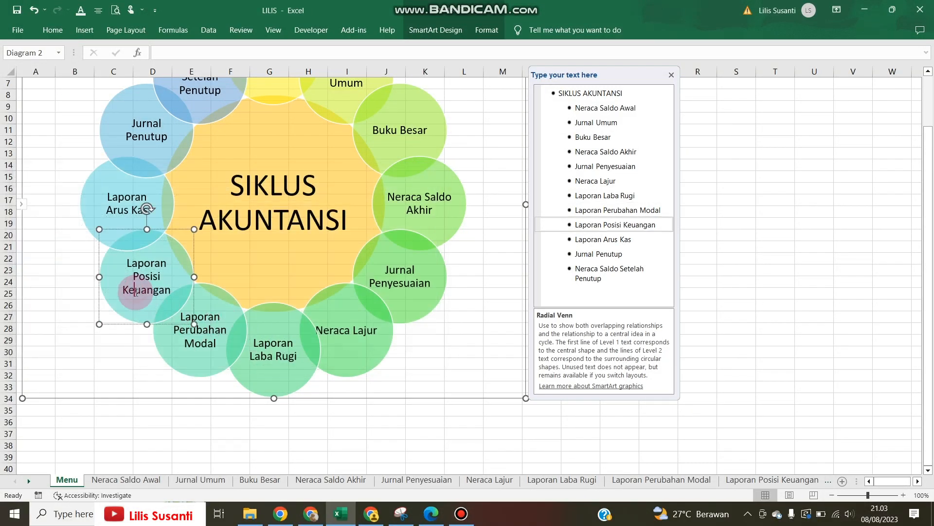
right_click(136, 299)
click(176, 249)
scroll(171, 284, down, 2)
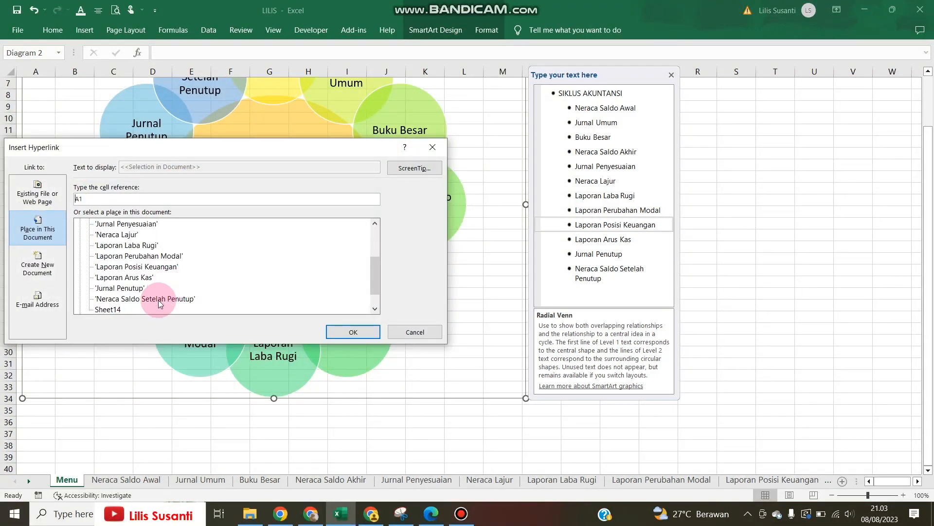
click(154, 267)
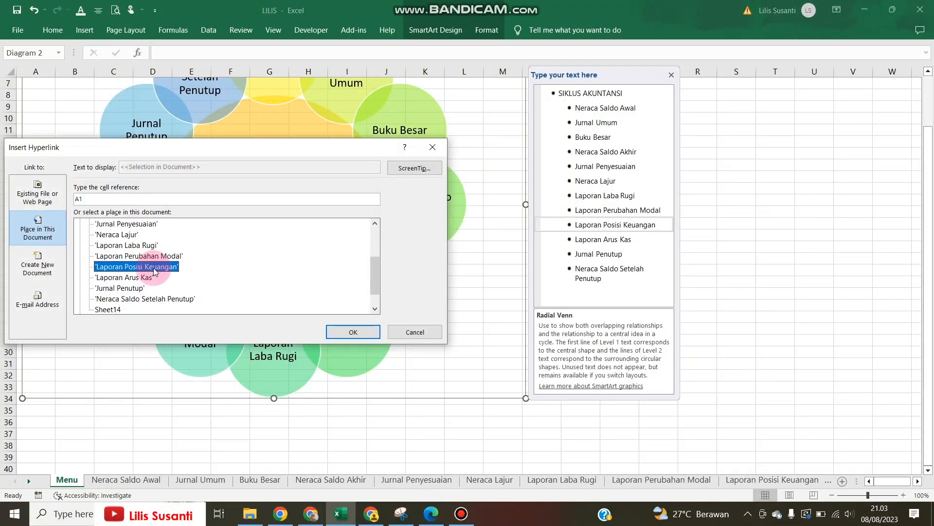
click(351, 333)
Hyperlink the Laporan Arus Kas circle to cell A1 of the Laporan Arus Kas sheet.
right_click(133, 200)
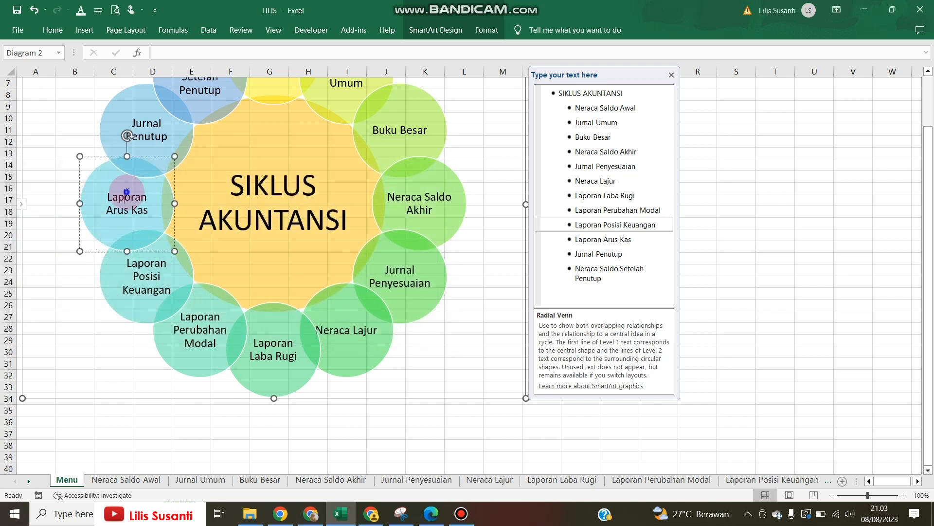
click(170, 371)
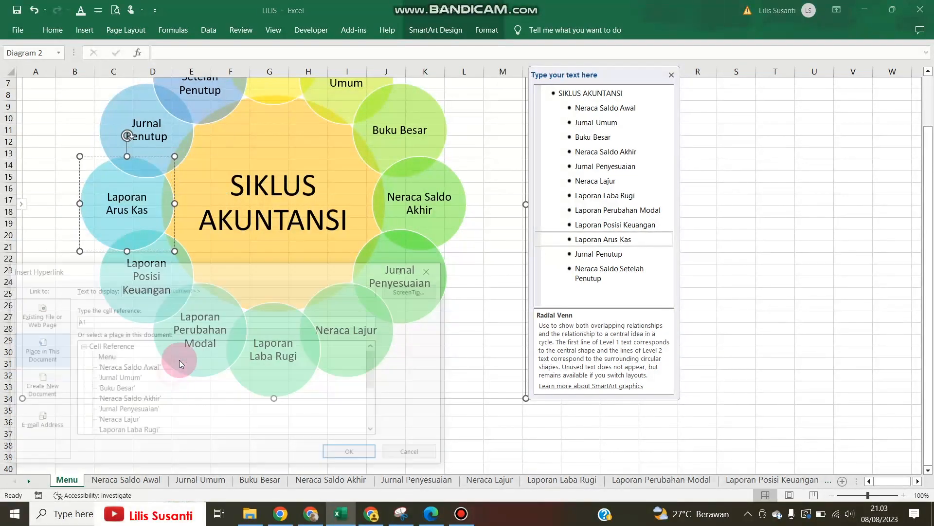
scroll(210, 392, down, 2)
click(146, 399)
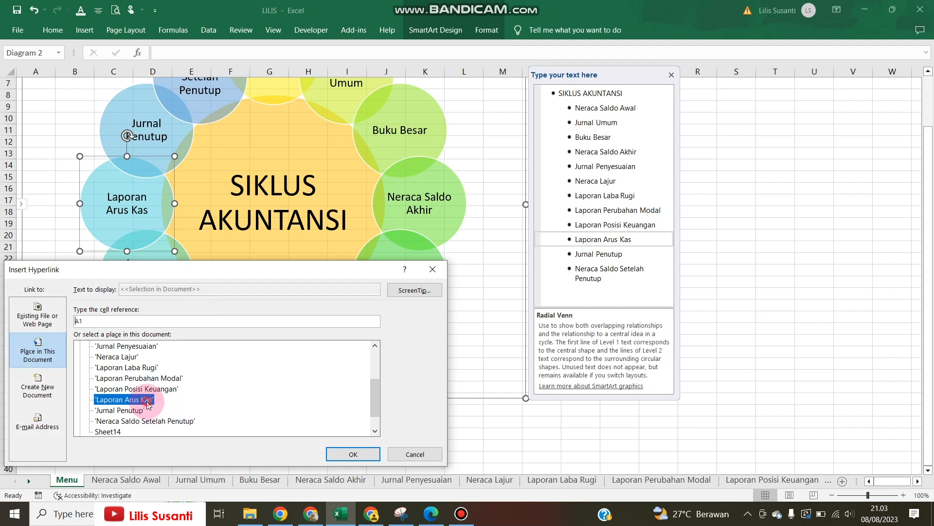
click(350, 453)
Hyperlink the Jurnal Penutup circle to cell A1 of the Jurnal Penutup sheet.
click(146, 132)
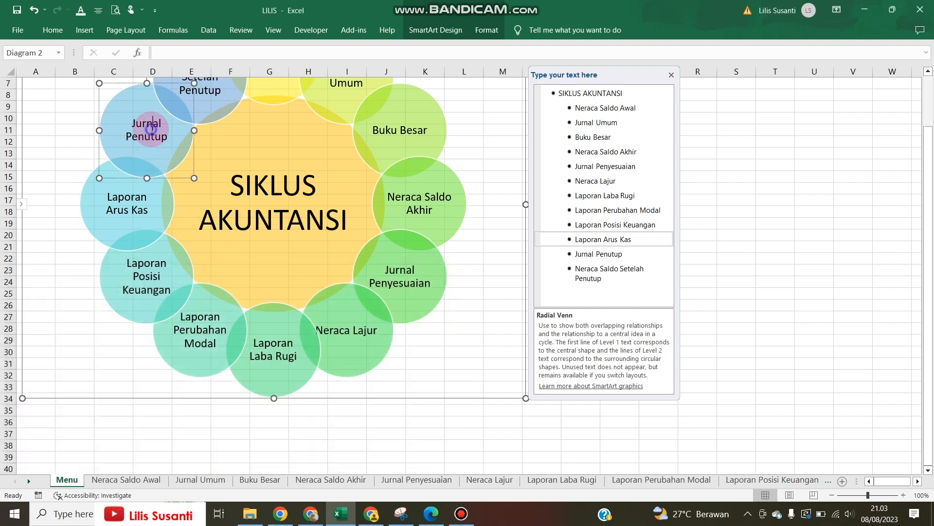
right_click(164, 168)
click(191, 309)
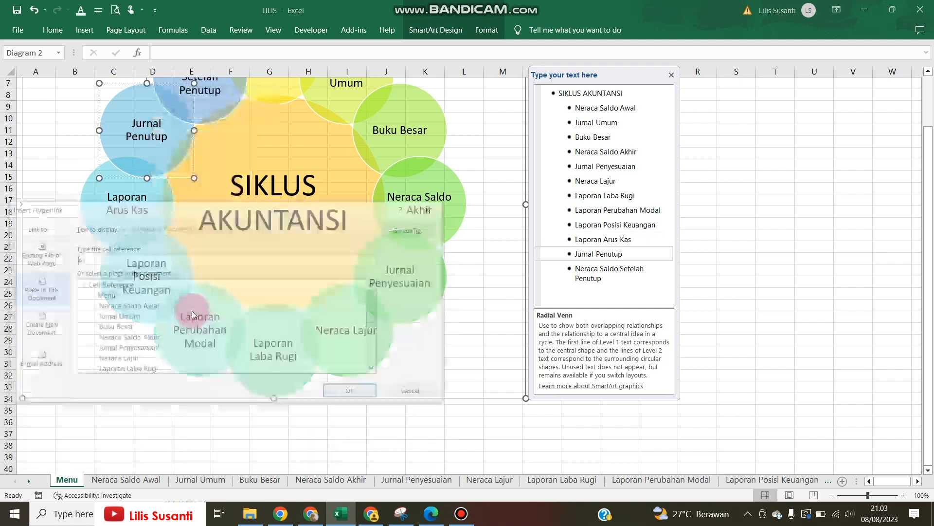
scroll(131, 348, down, 2)
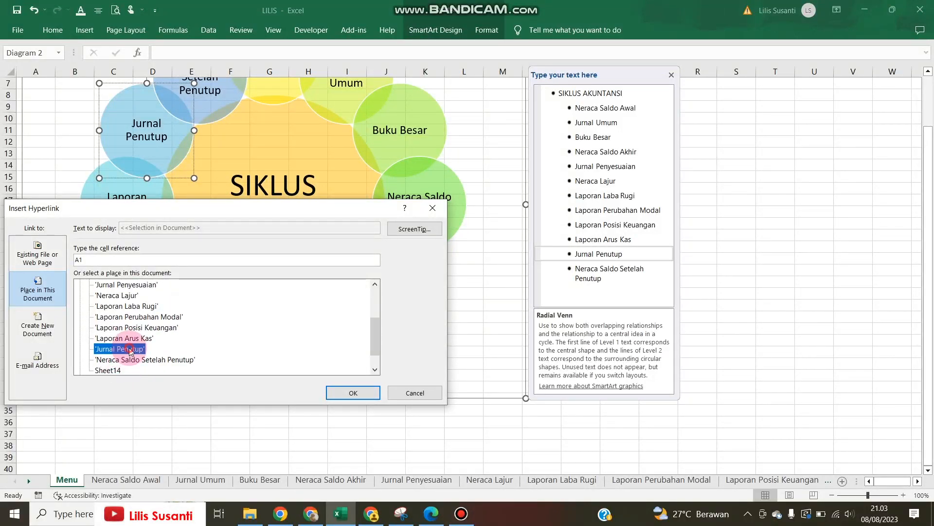
click(348, 391)
Hyperlink the Neraca Saldo Setelah Penutup circle to cell A1 of its same-named sheet and deselect the diagram.
scroll(219, 156, up, 2)
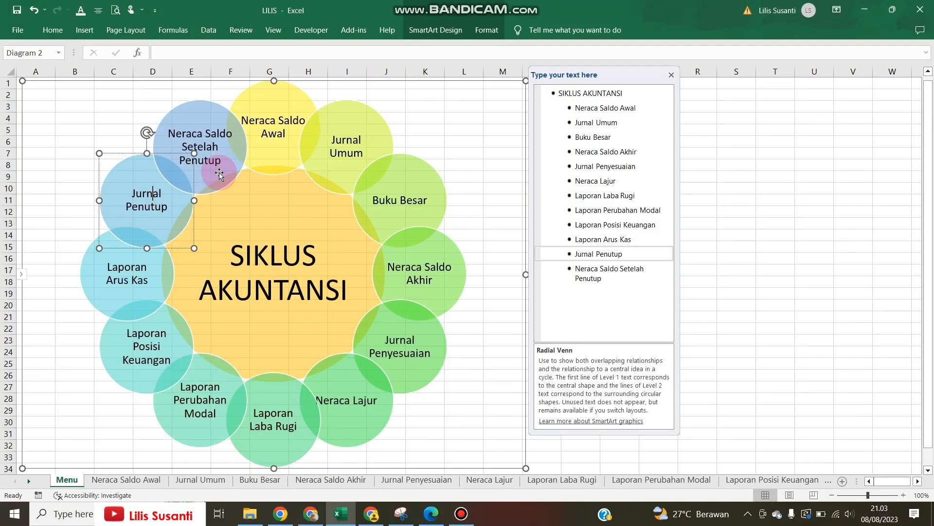
click(219, 173)
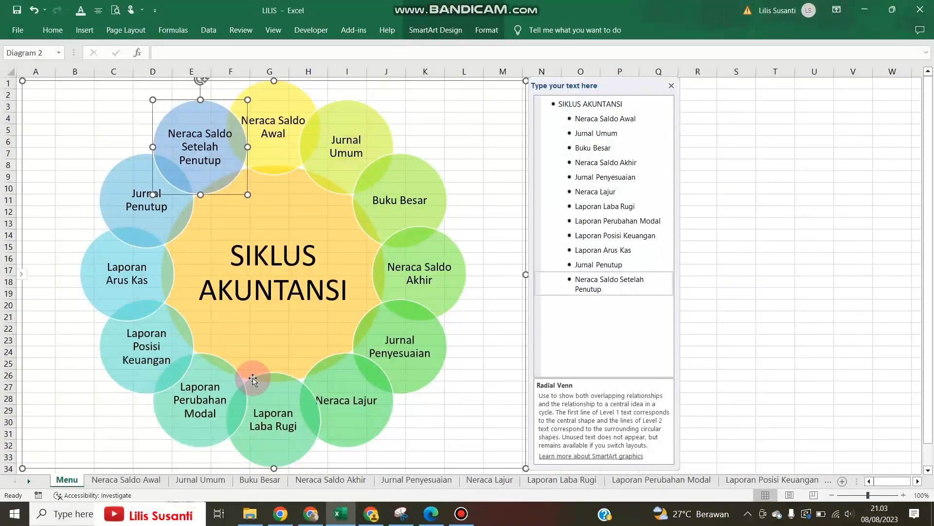
right_click(229, 168)
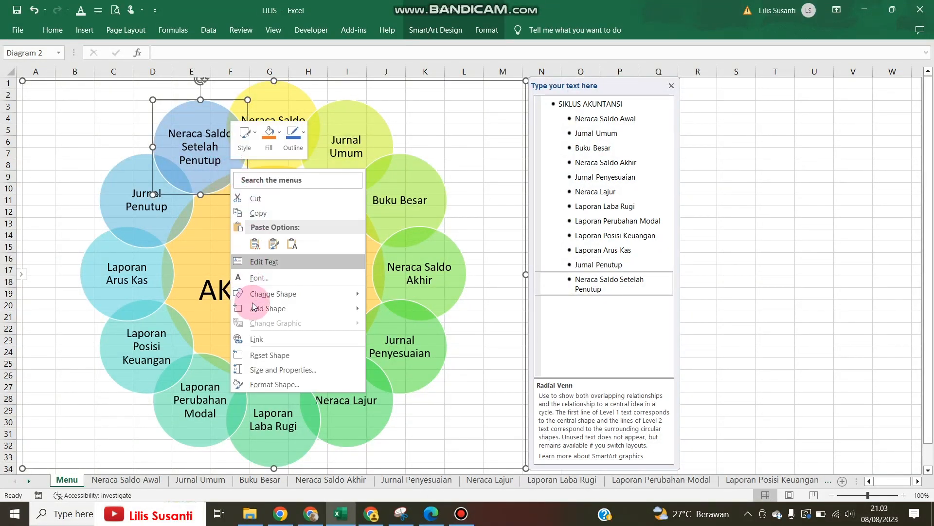
click(276, 293)
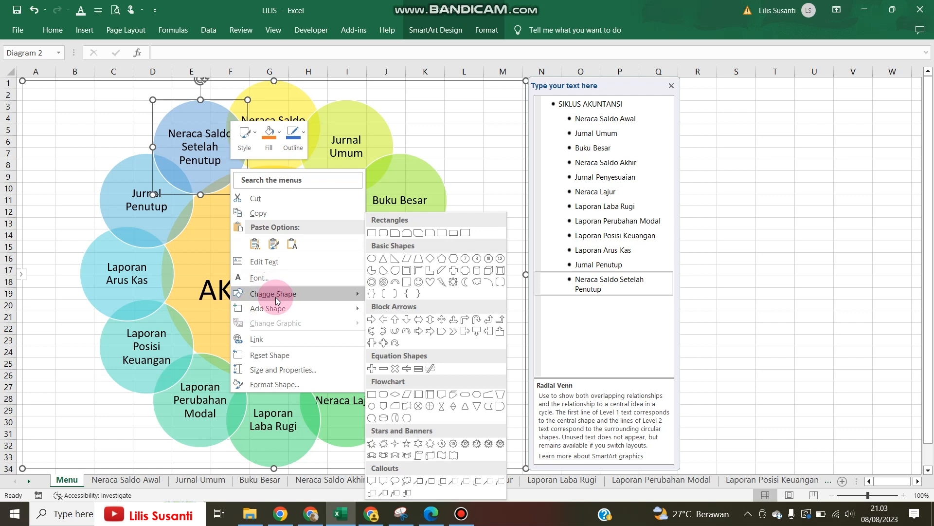
mouse_move(305, 301)
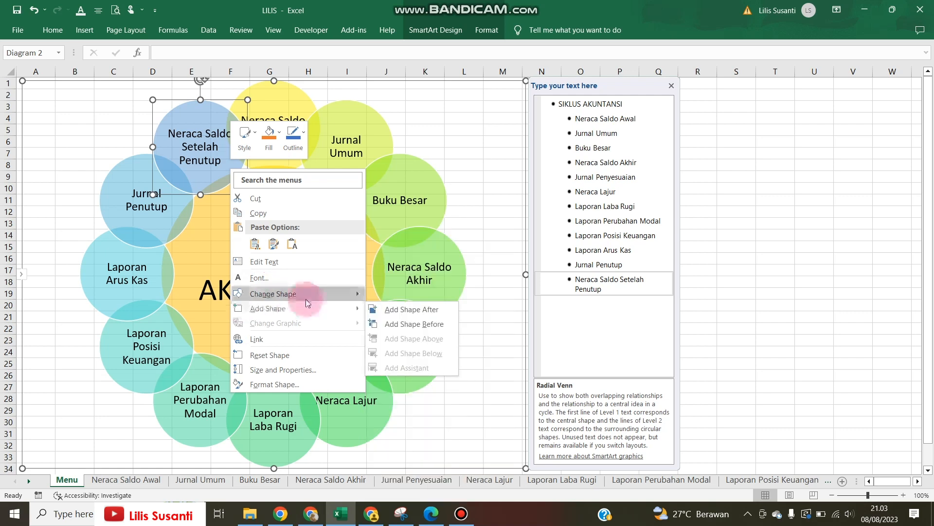
click(291, 338)
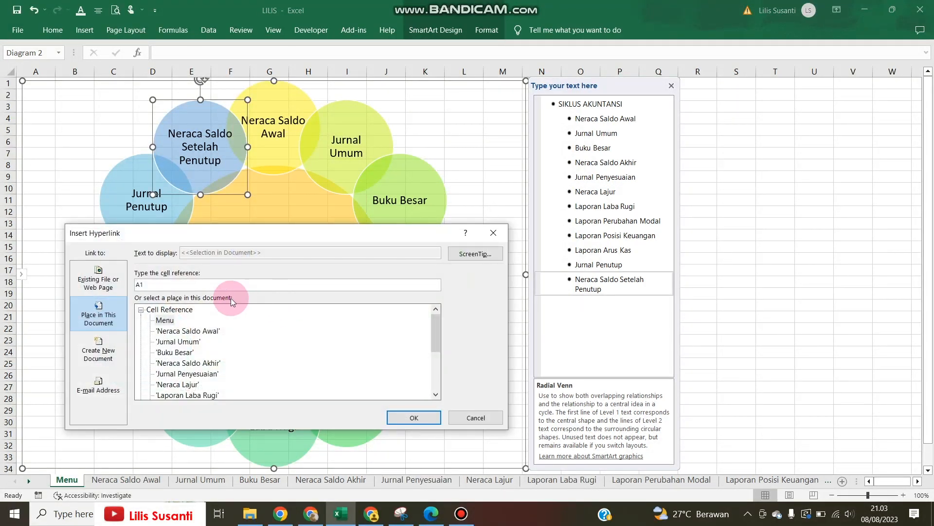
scroll(197, 360, down, 3)
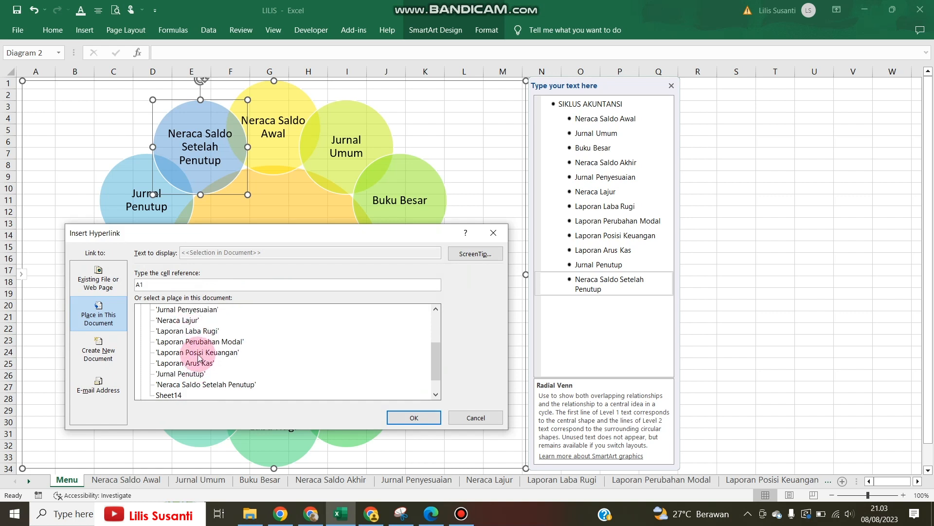
click(223, 385)
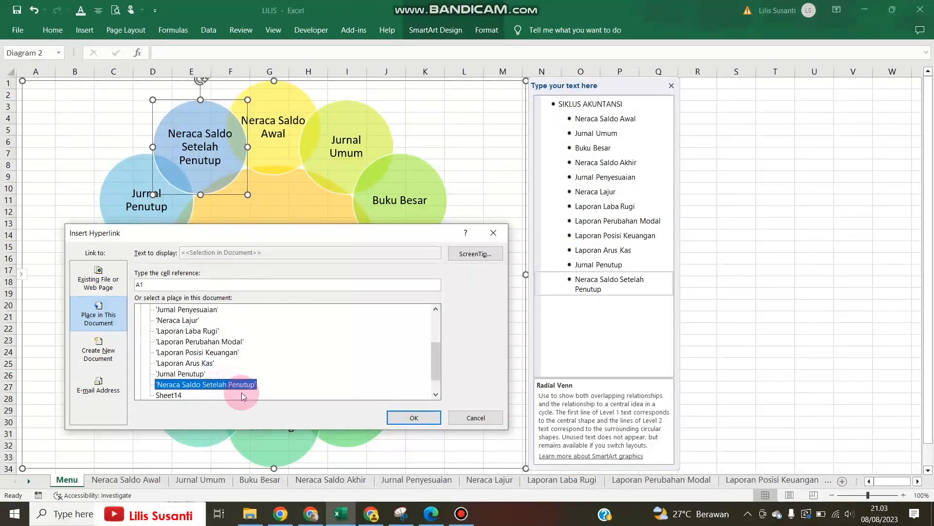
click(403, 417)
click(773, 315)
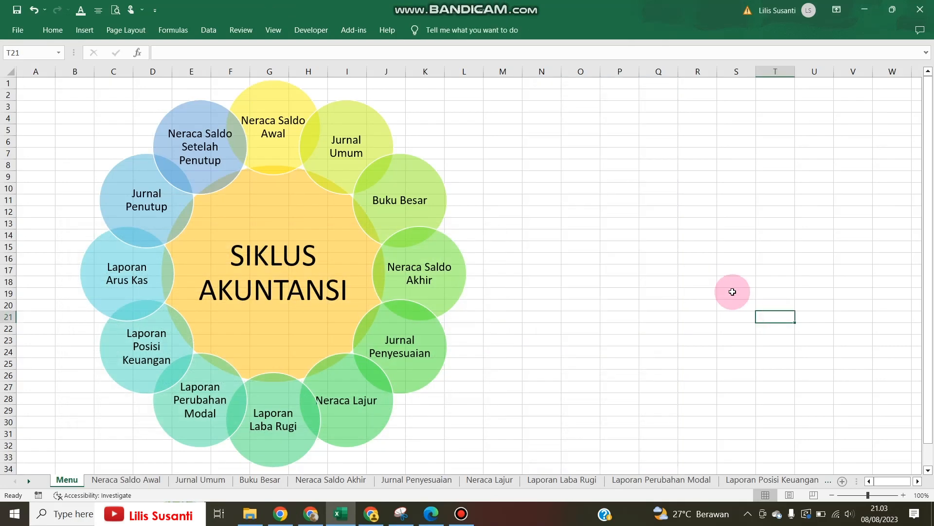
Test the Neraca Saldo Awal circle's link and return to the Menu sheet through the left-pointing arrow on that sheet.
click(285, 135)
scroll(67, 216, down, 1)
scroll(70, 226, down, 2)
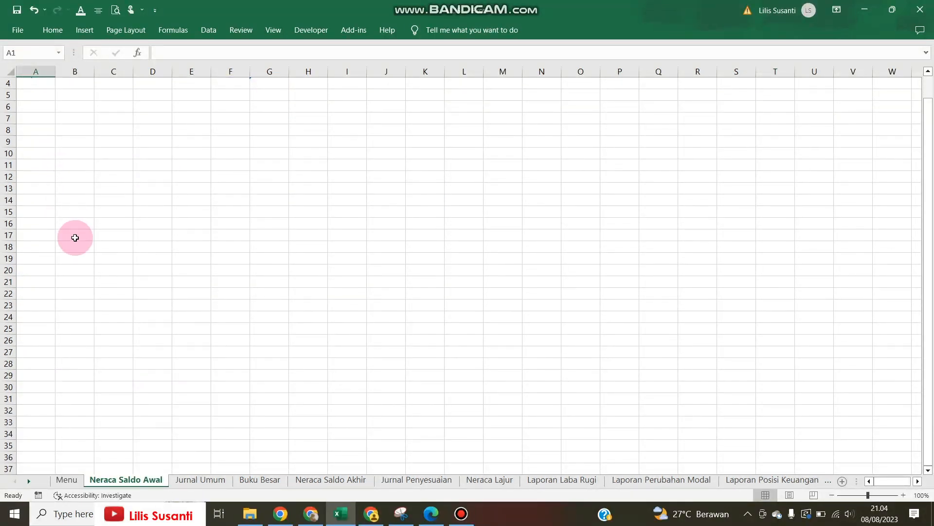
scroll(107, 289, up, 3)
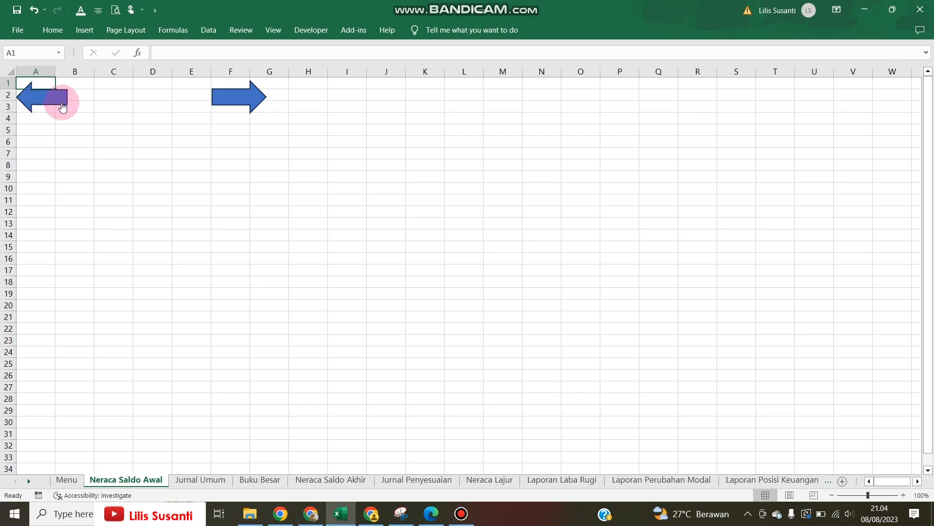
click(73, 87)
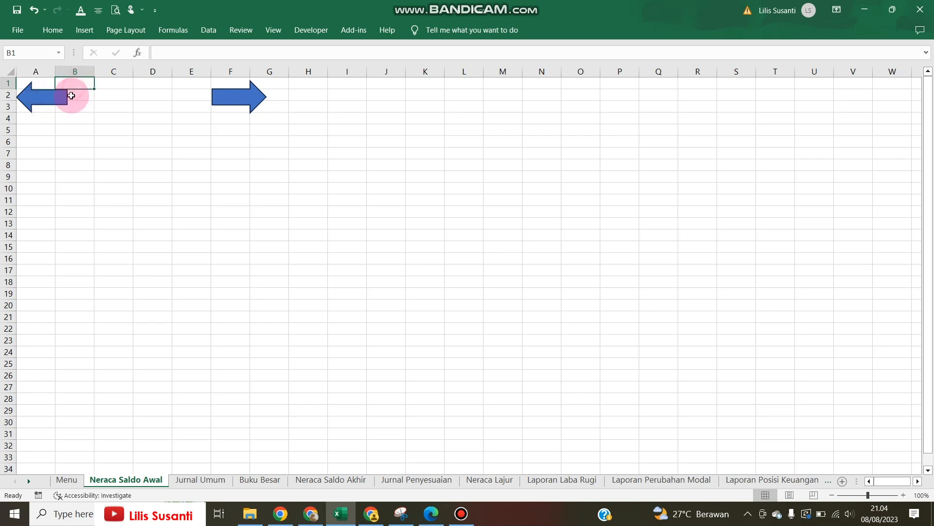
click(23, 115)
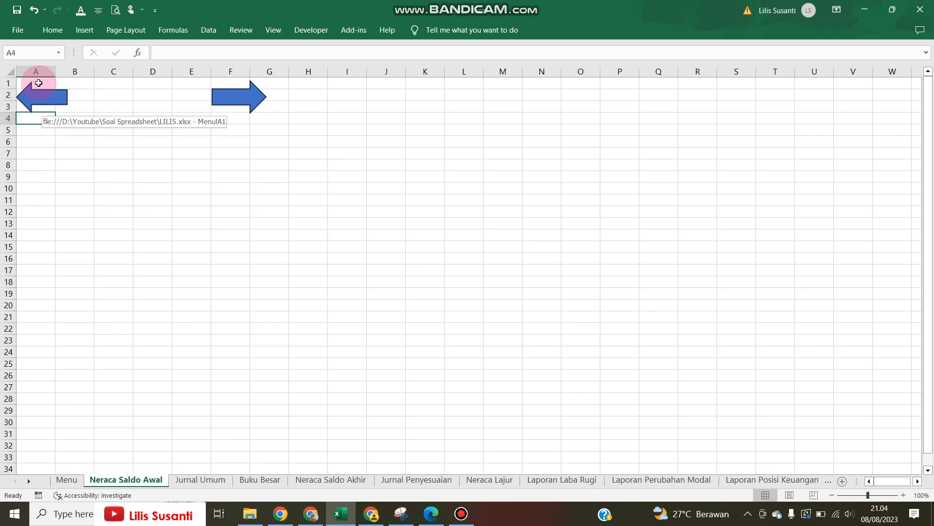
click(38, 83)
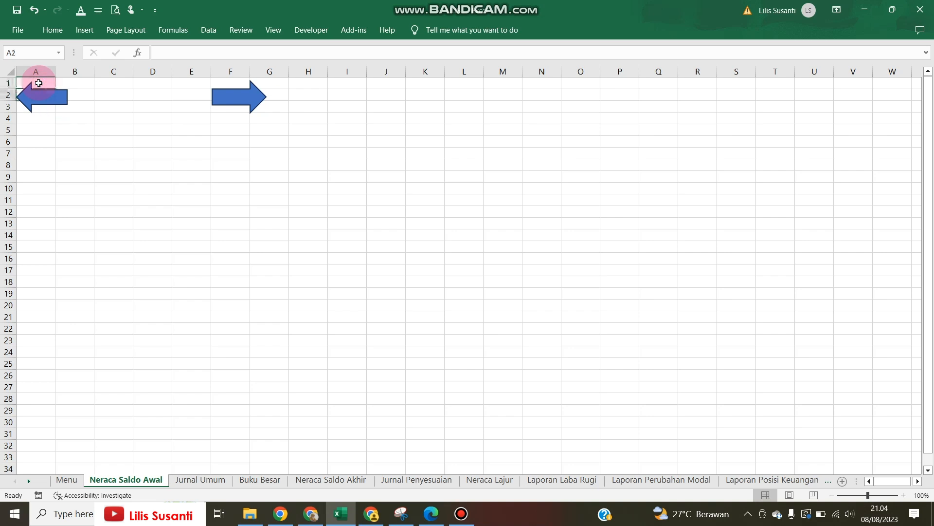
click(69, 100)
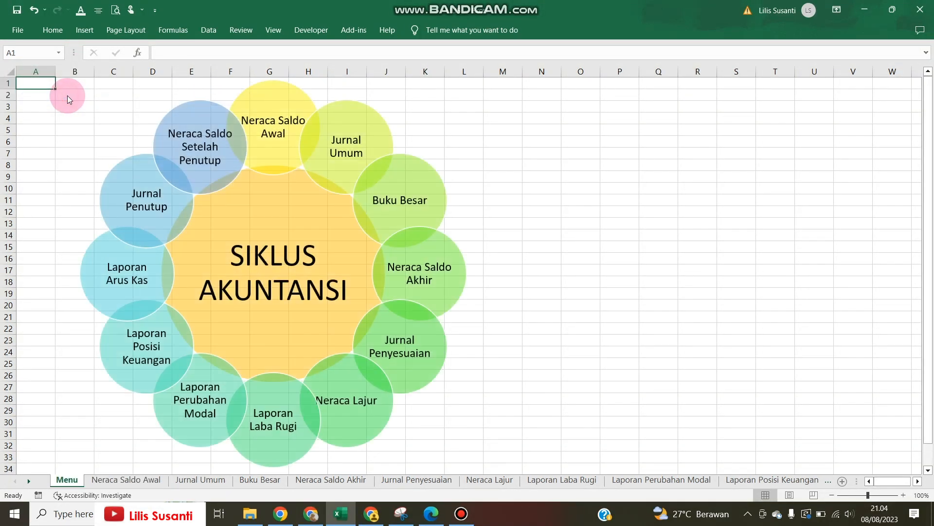
Inspect the hyperlink target of the left-pointing arrow on the Neraca Saldo Awal sheet and accept the link settings.
click(123, 483)
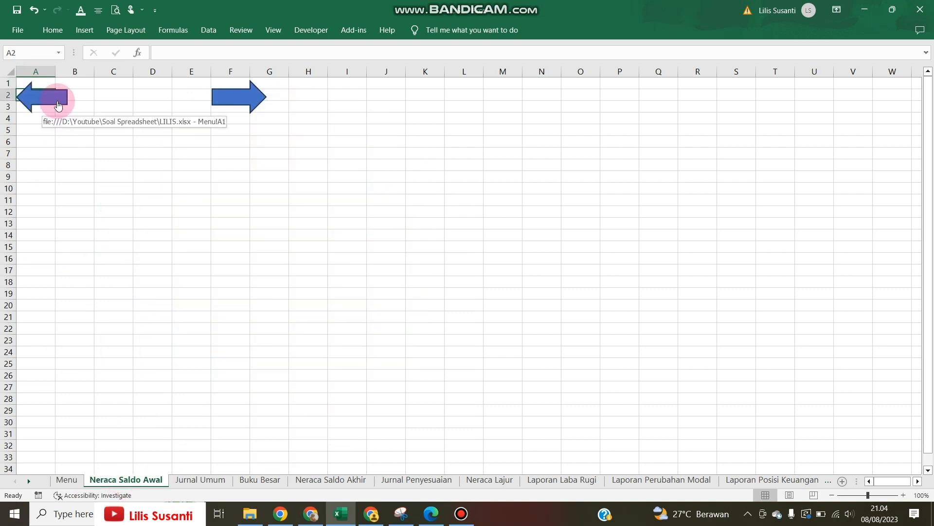
right_click(57, 103)
right_click(41, 102)
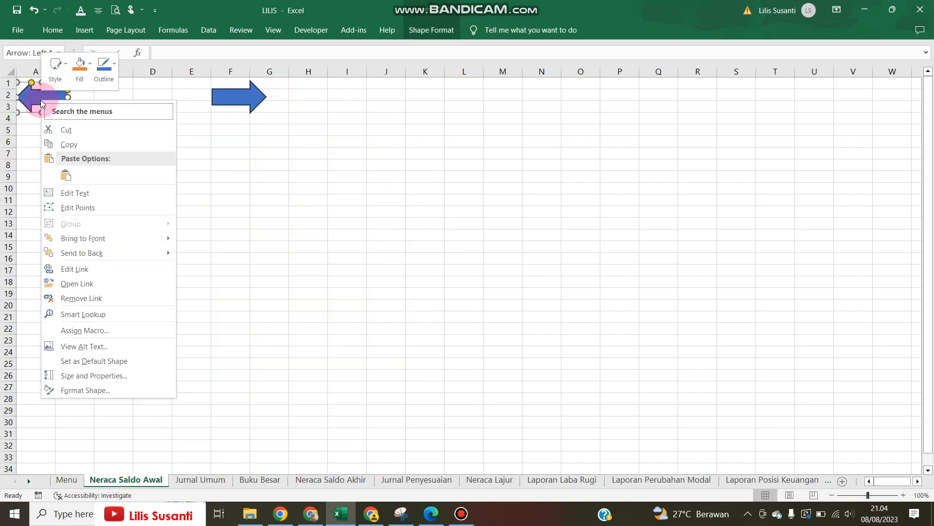
click(63, 268)
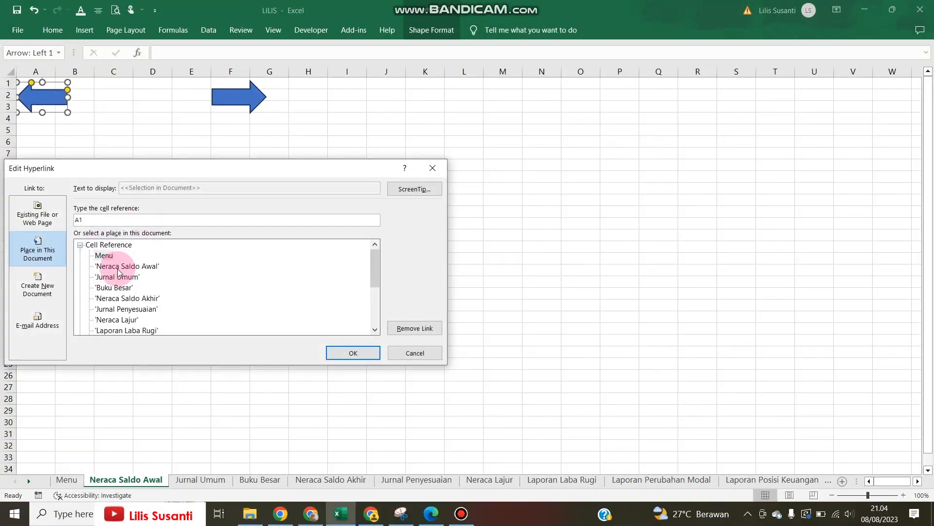
click(341, 355)
Follow the right-pointing arrow's link from Neraca Saldo Awal, and compare the navigation shapes on the Neraca Saldo Awal, Jurnal Umum and Buku Besar sheets.
click(244, 102)
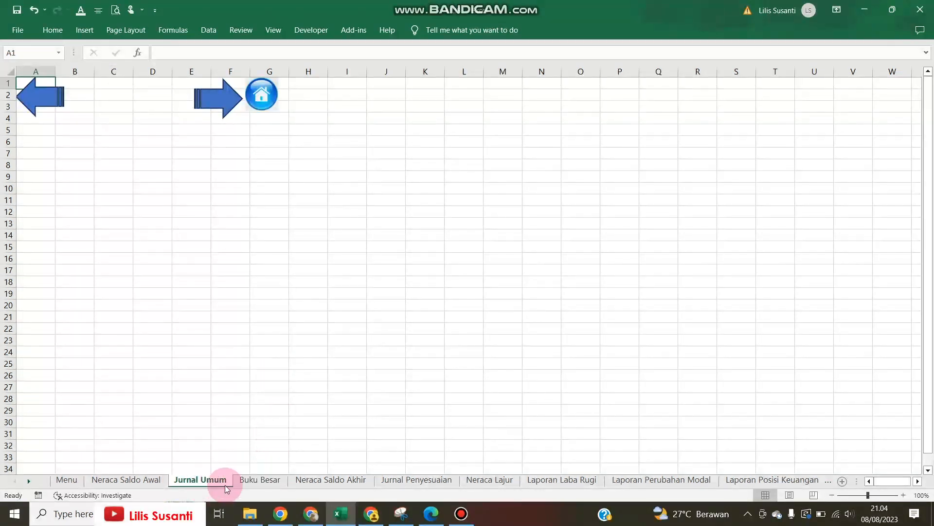
click(247, 480)
click(204, 480)
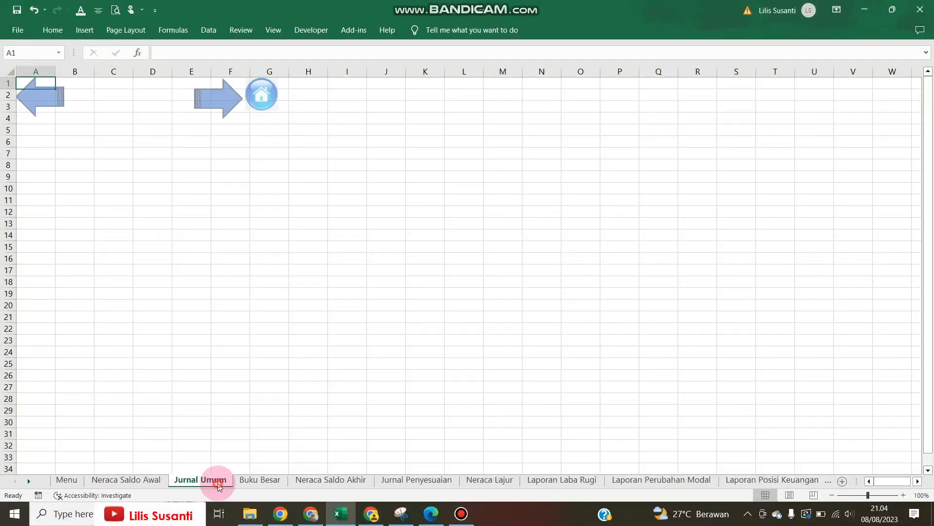
click(255, 480)
click(199, 481)
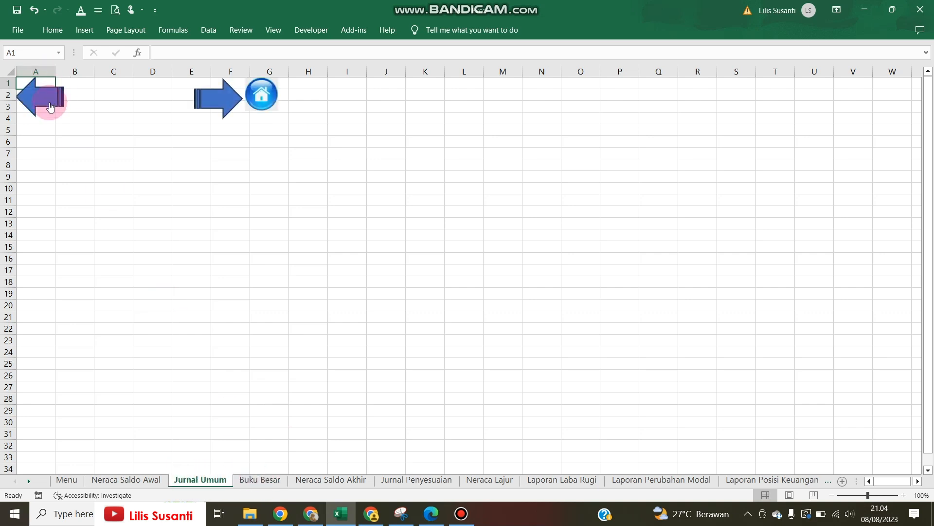
click(129, 486)
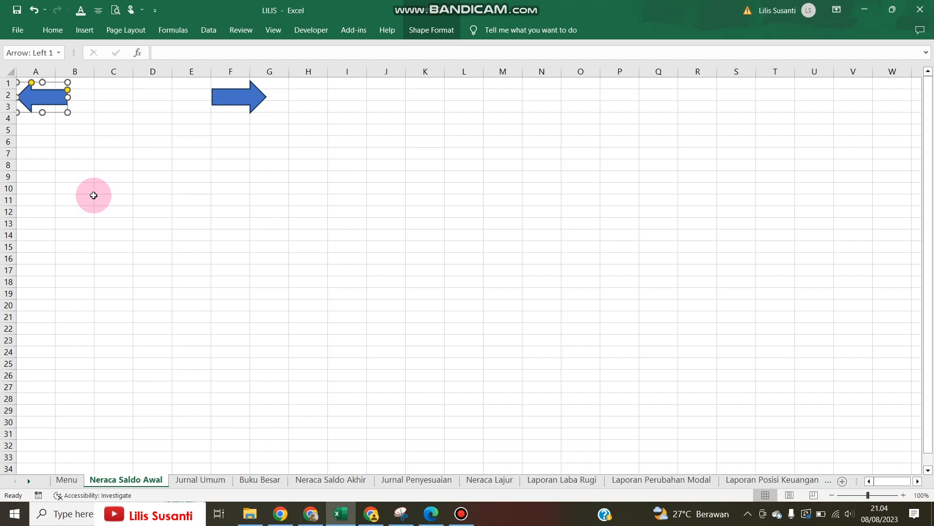
click(217, 480)
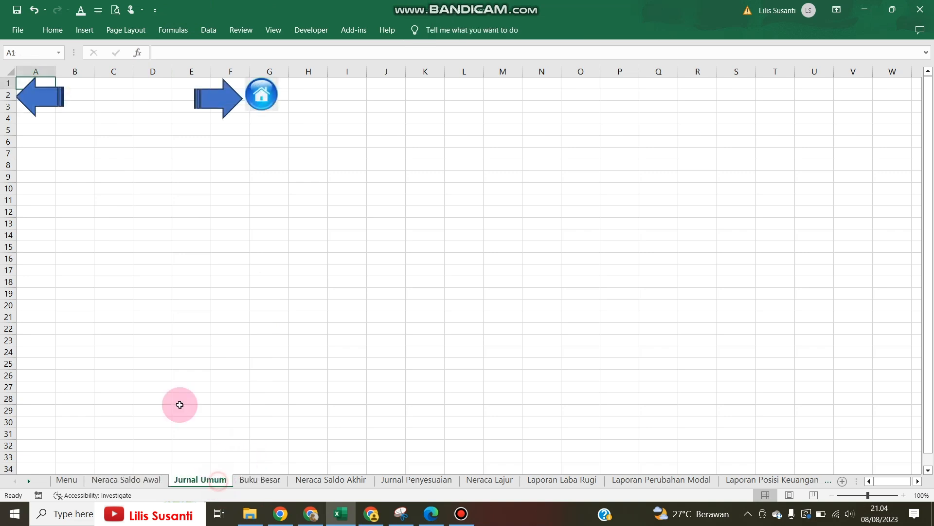
click(148, 481)
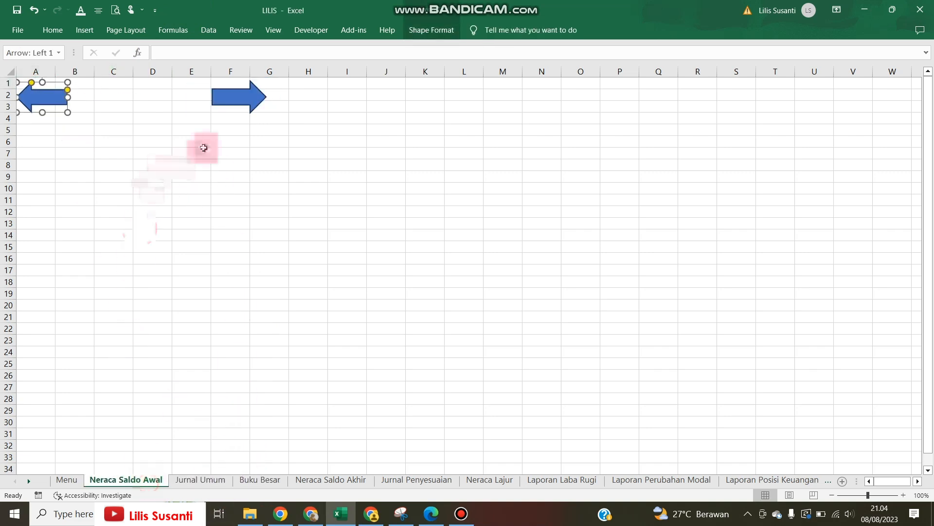
Cut the left-pointing arrow from the Neraca Saldo Awal sheet.
right_click(59, 107)
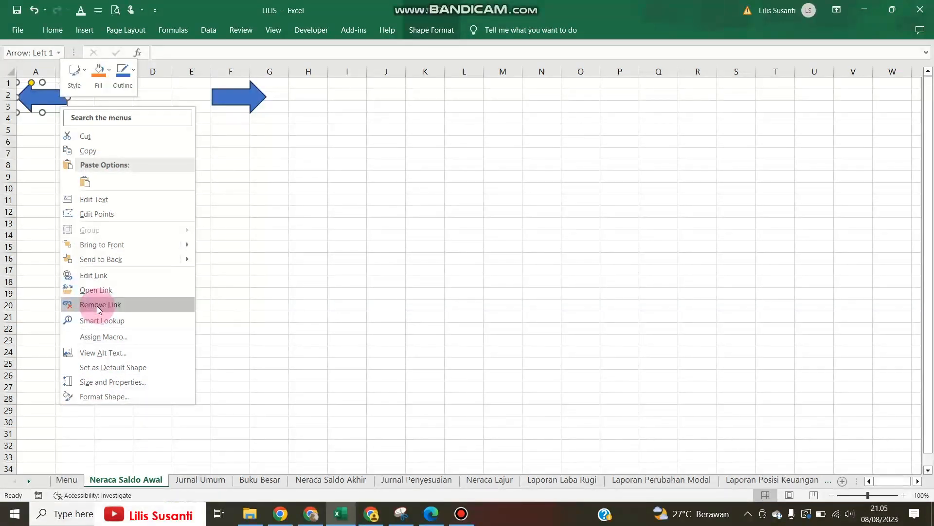
click(81, 138)
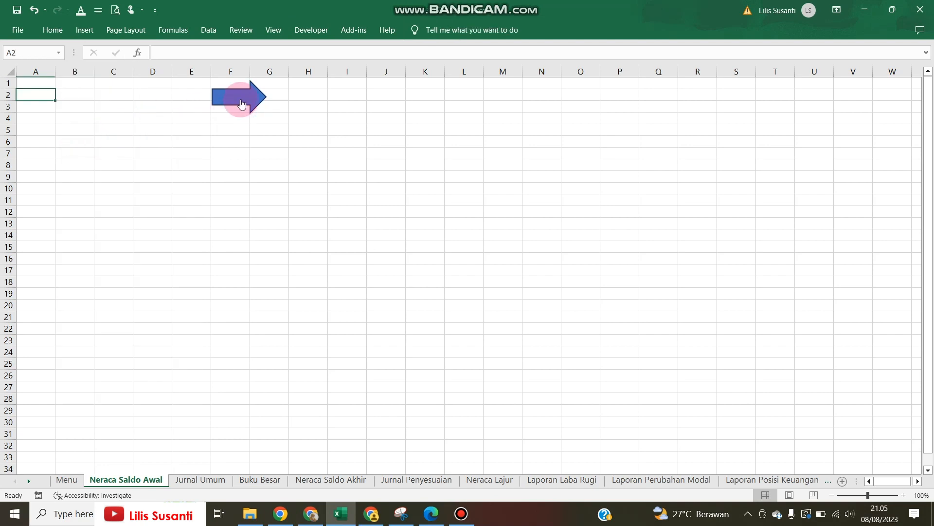
click(281, 92)
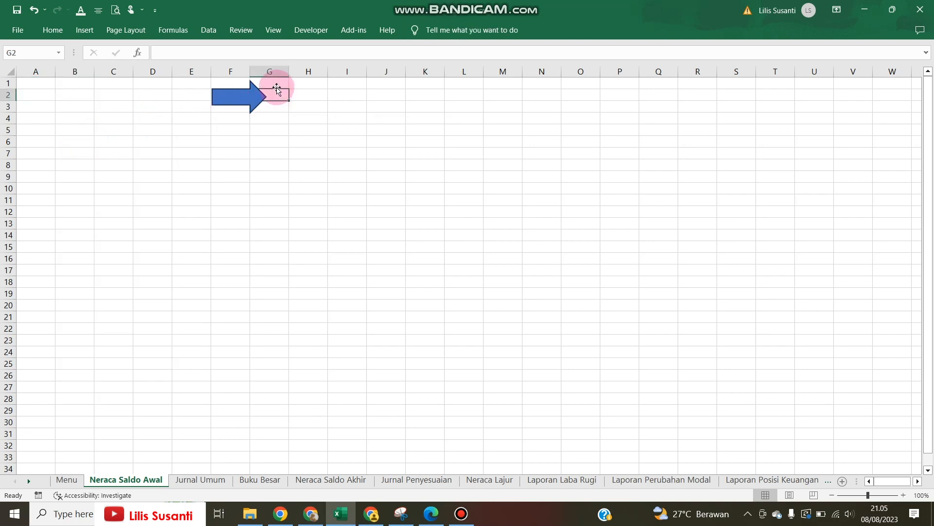
key(Left)
click(233, 116)
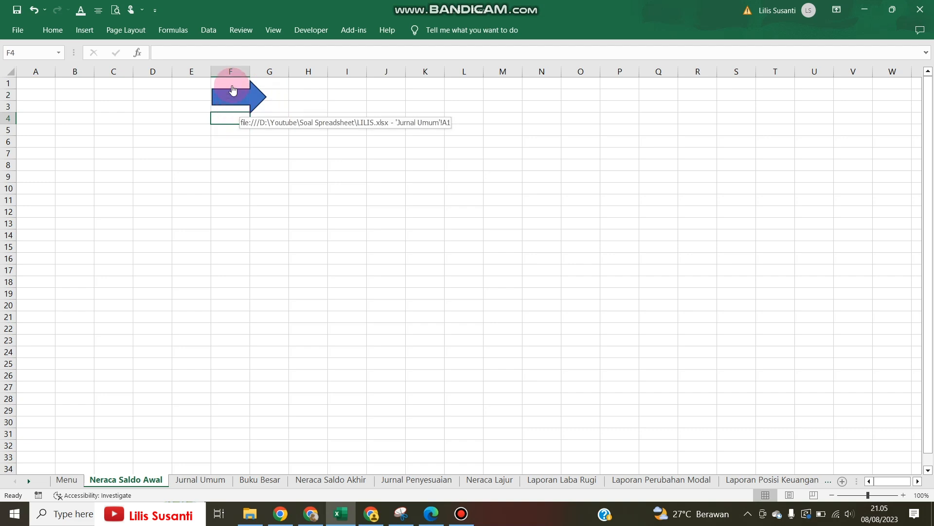
Test navigation between Neraca Saldo Awal and Jurnal Umum by following the forward and back arrows in both directions.
click(233, 95)
click(151, 472)
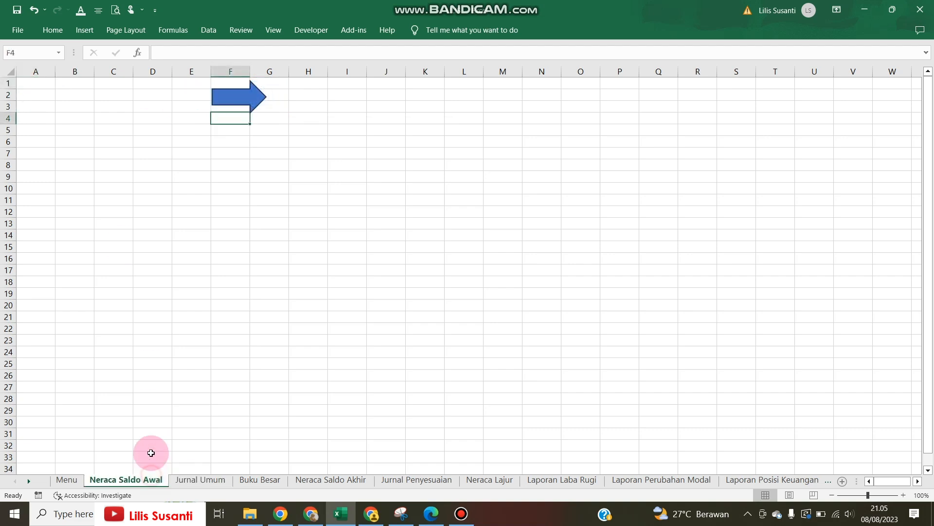
click(263, 97)
click(138, 478)
click(280, 108)
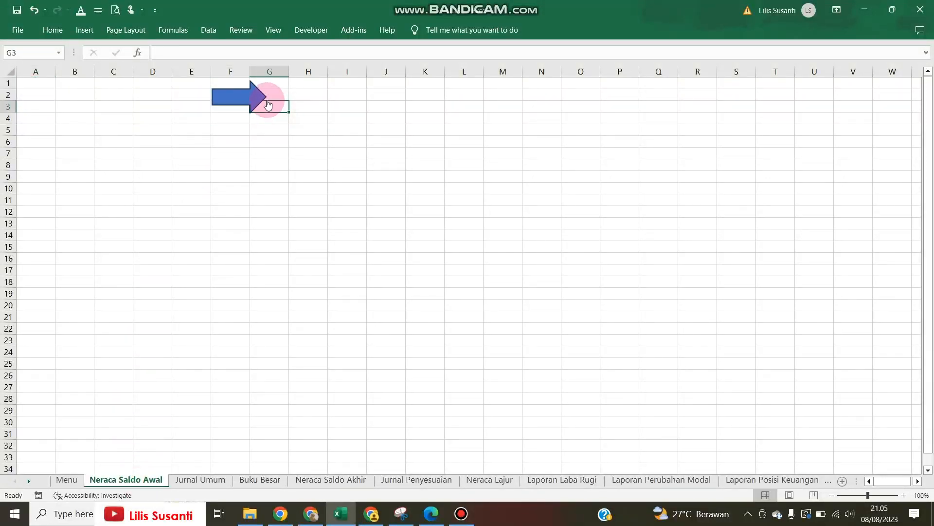
click(229, 94)
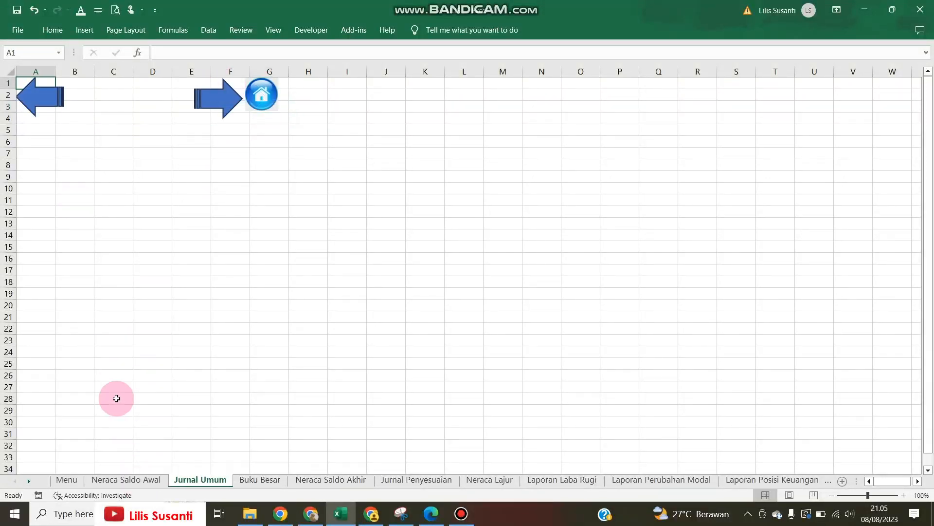
click(29, 100)
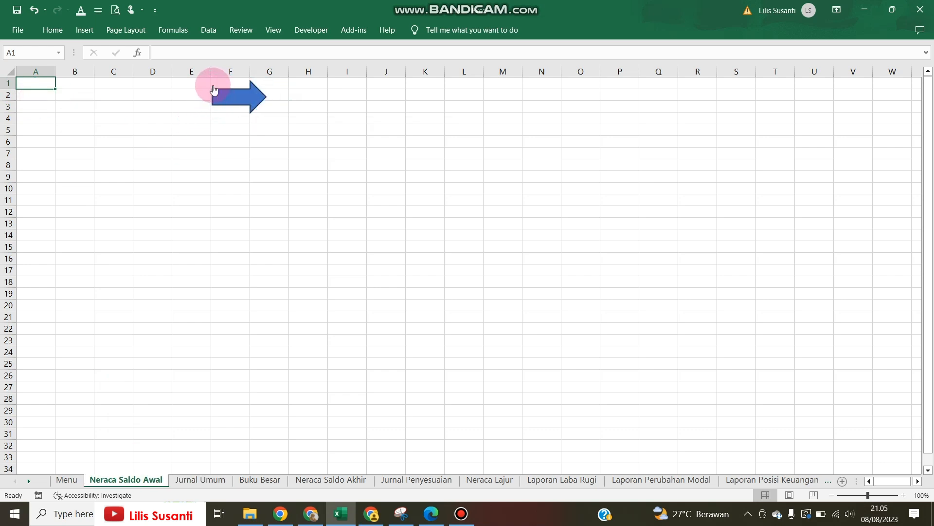
click(251, 85)
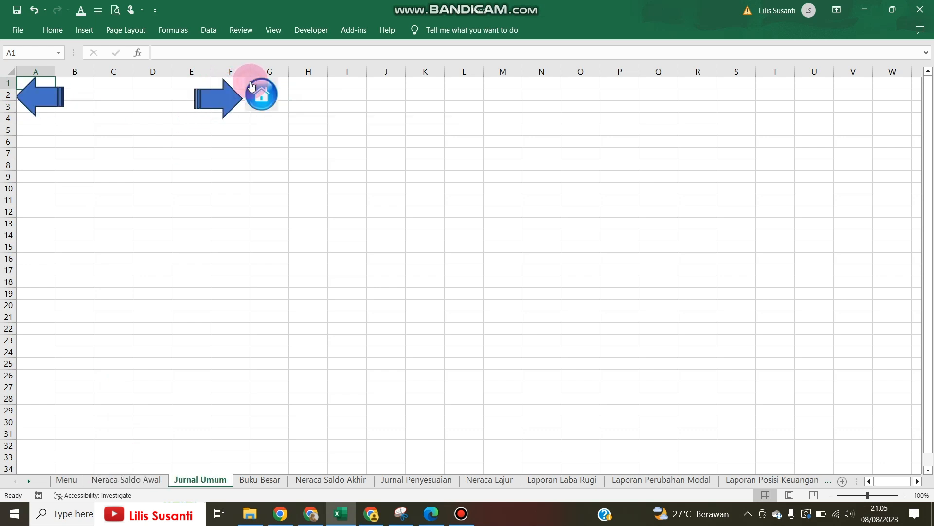
click(43, 97)
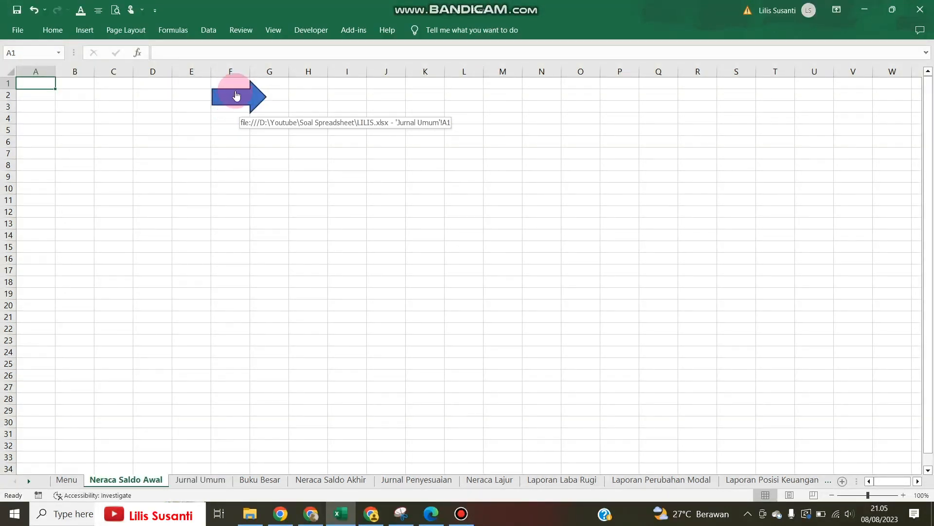
Cut the right-pointing arrow from the Neraca Saldo Awal sheet and switch to the Jurnal Umum sheet.
right_click(236, 95)
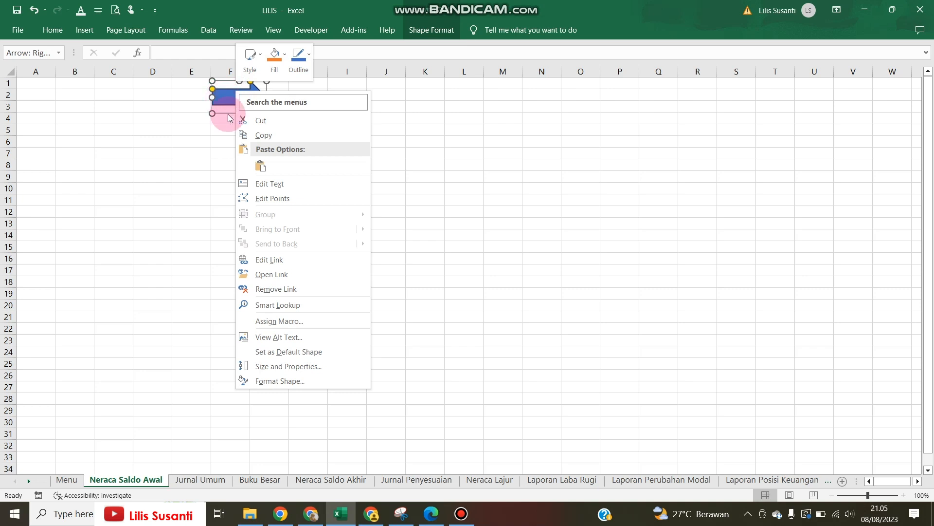
click(255, 120)
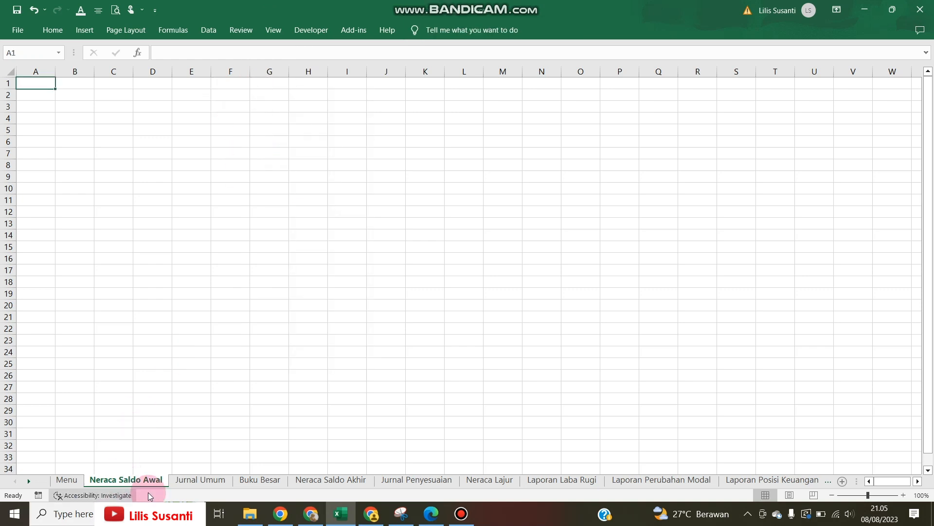
click(182, 479)
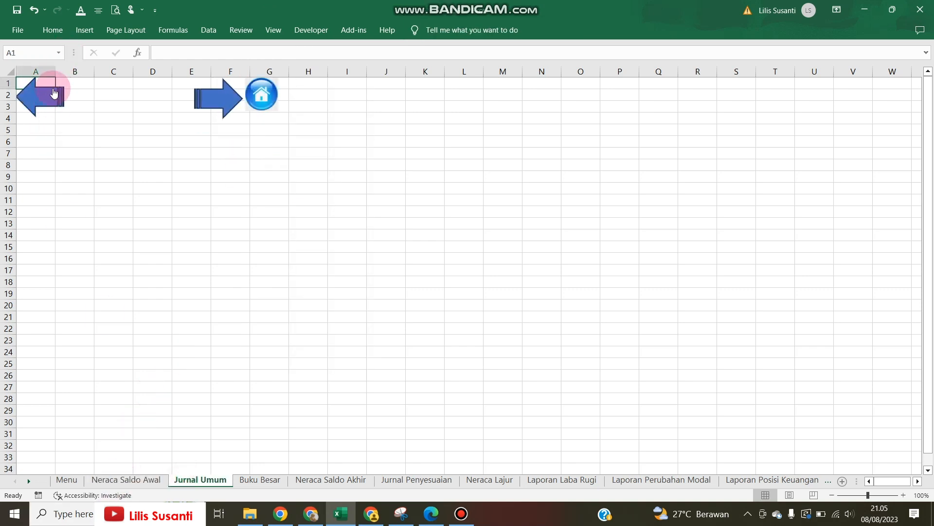
Shrink the left-pointing striped arrow on the Jurnal Umum sheet so it spans about rows 1 to 3.
right_click(57, 85)
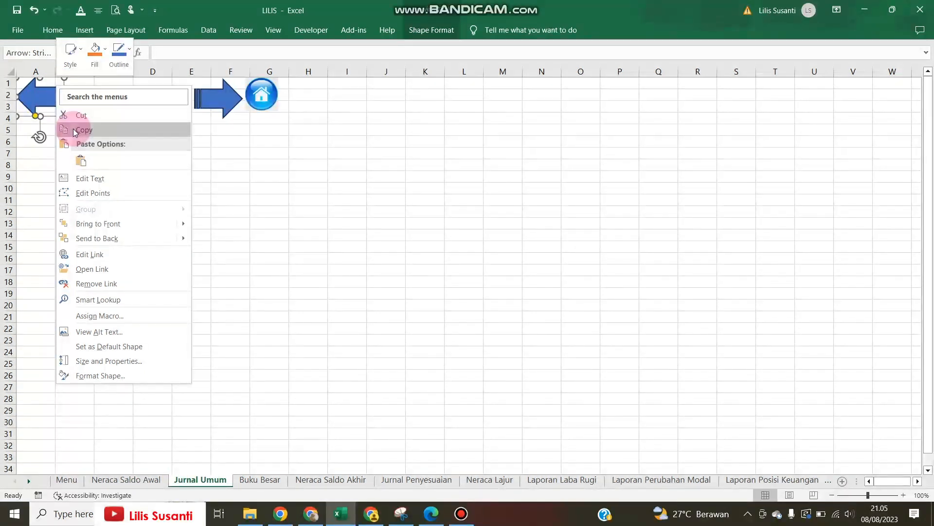
click(23, 144)
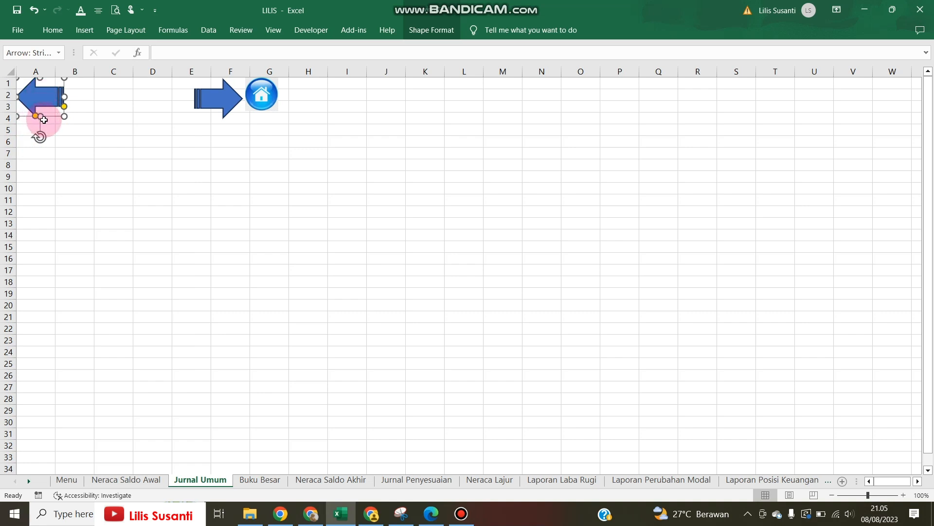
drag(41, 108, 58, 92)
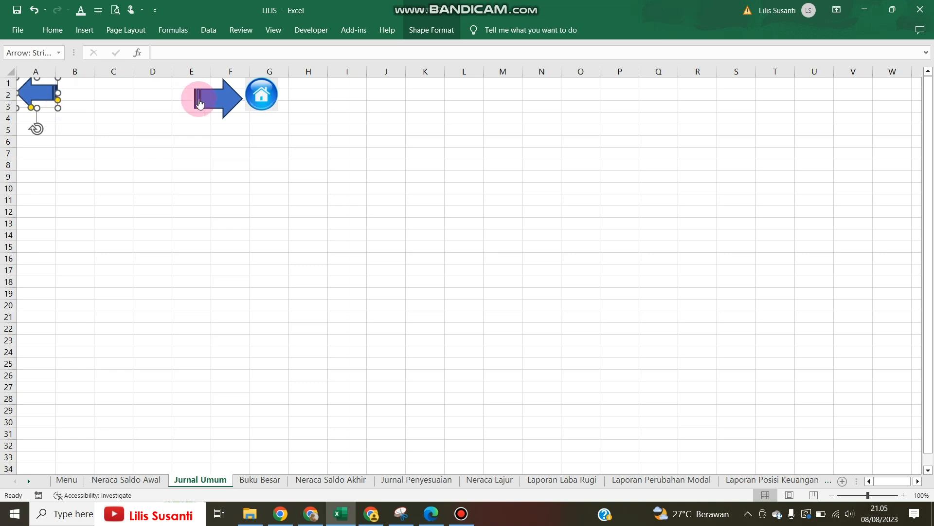
Test the right-pointing arrow's link on Jurnal Umum, return to that sheet and cut the arrow.
click(209, 99)
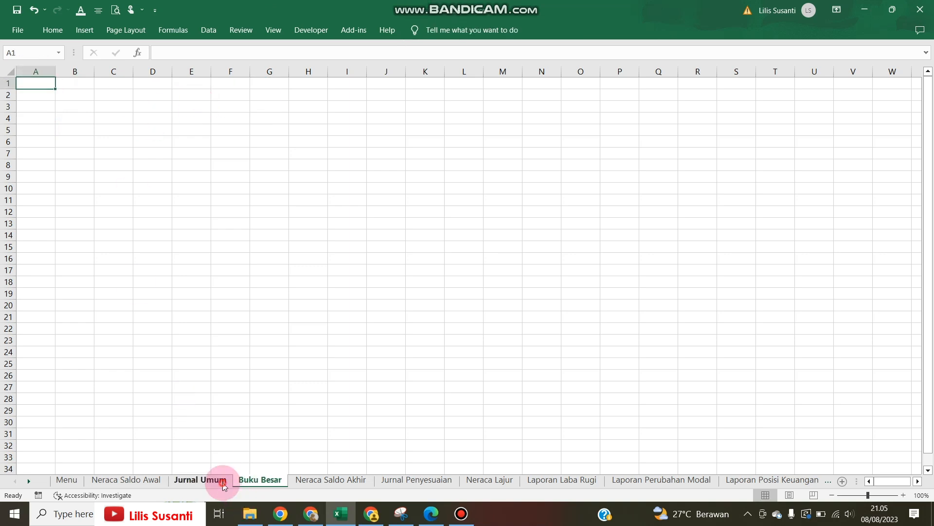
click(223, 482)
right_click(223, 93)
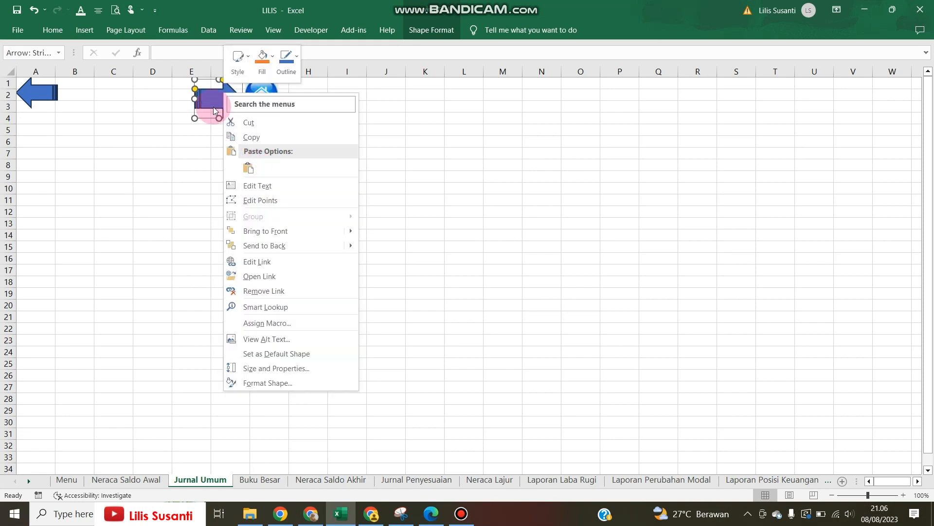
click(249, 123)
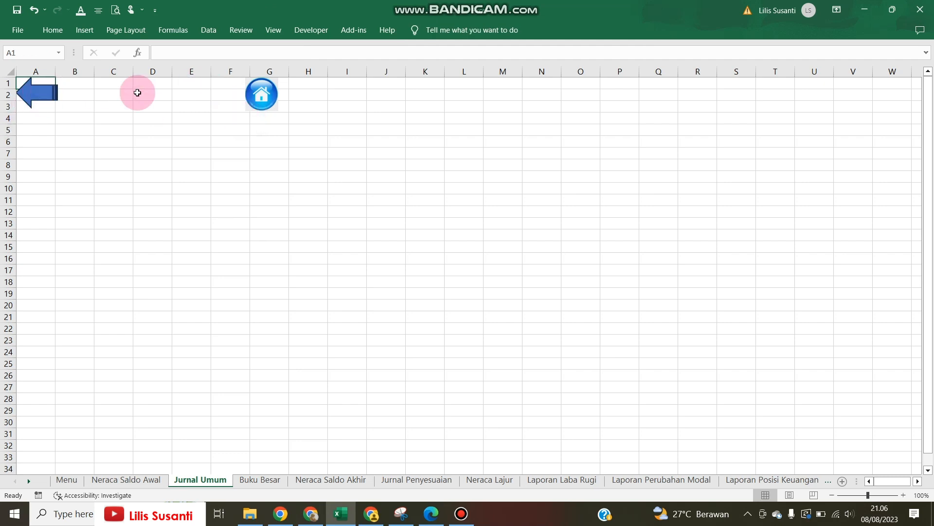
Move the blue home picture on the Jurnal Umum sheet into column A at about rows 7 to 10.
right_click(258, 106)
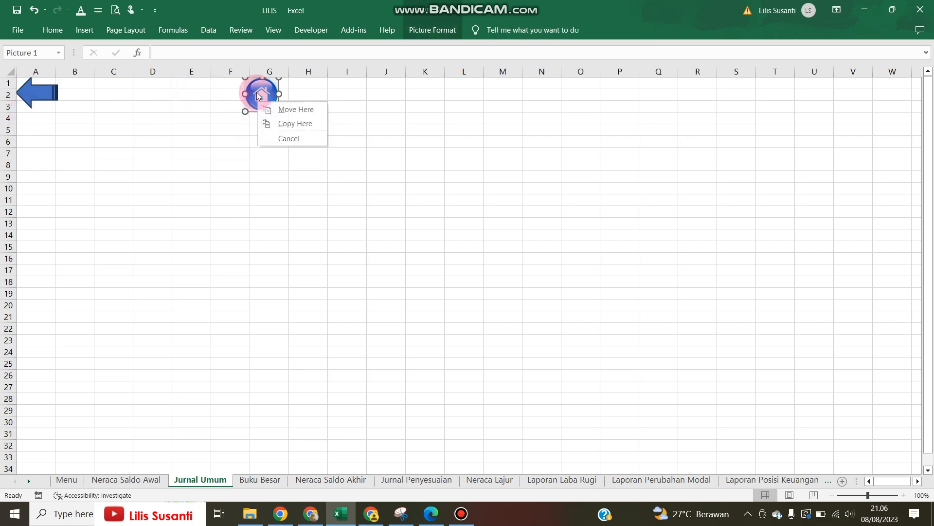
click(276, 111)
drag(248, 107, 18, 184)
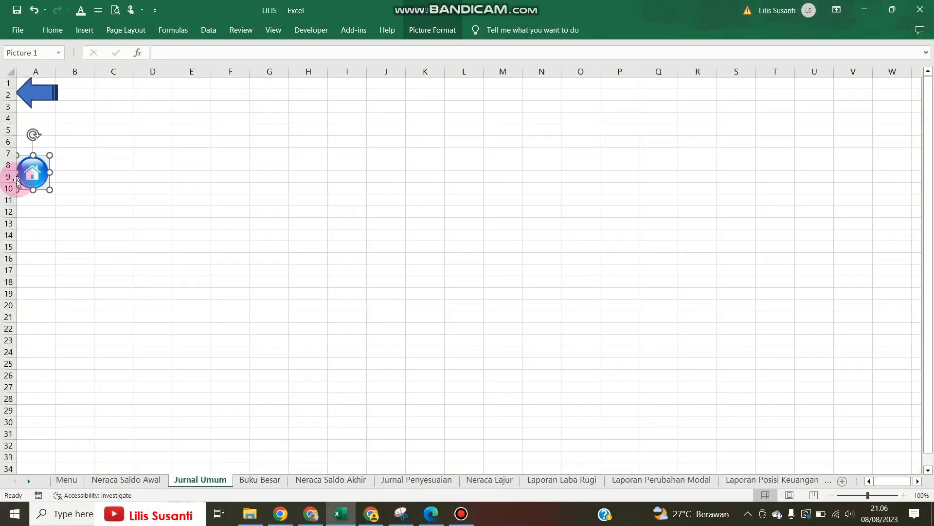
Narrow the left-pointing striped arrow on the Jurnal Umum sheet to fit within column A and deselect it.
right_click(43, 95)
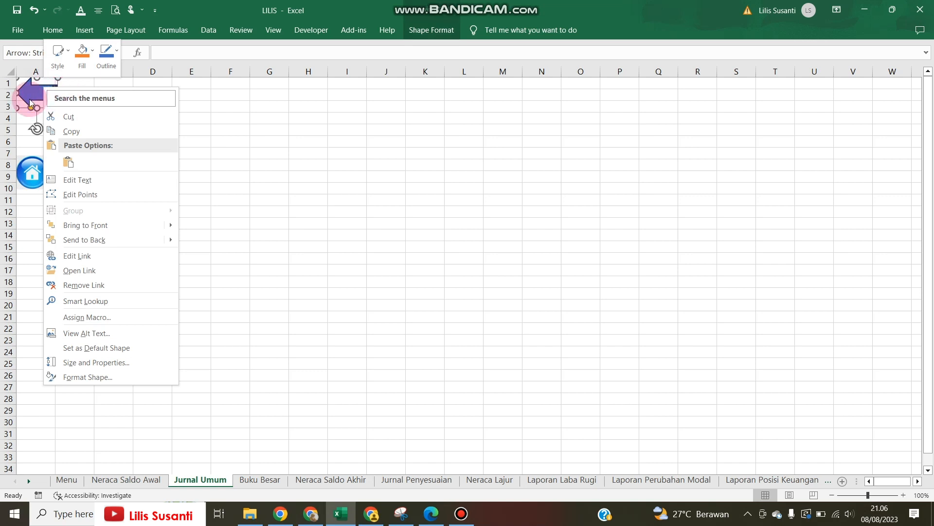
right_click(29, 98)
click(57, 94)
drag(58, 93, 58, 94)
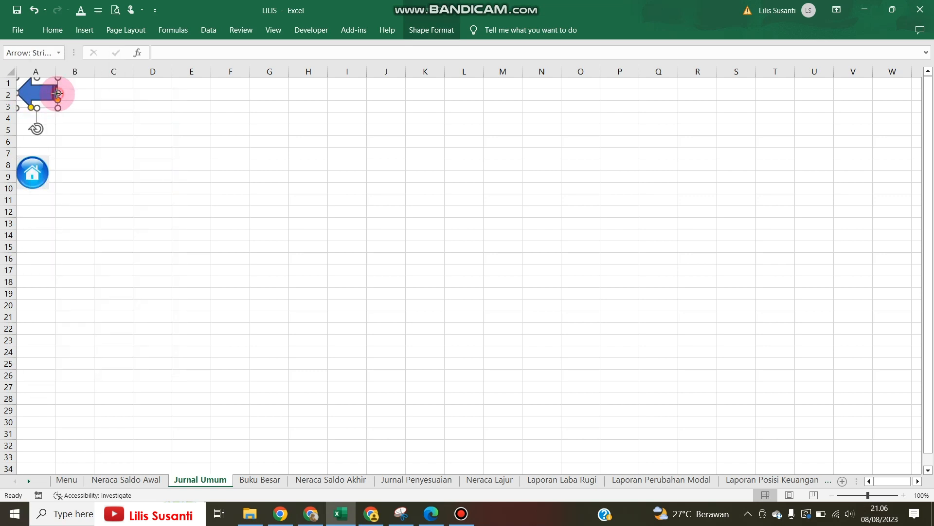
click(100, 116)
Duplicate the left-pointing striped arrow on the Jurnal Umum sheet by copying and pasting it.
click(43, 97)
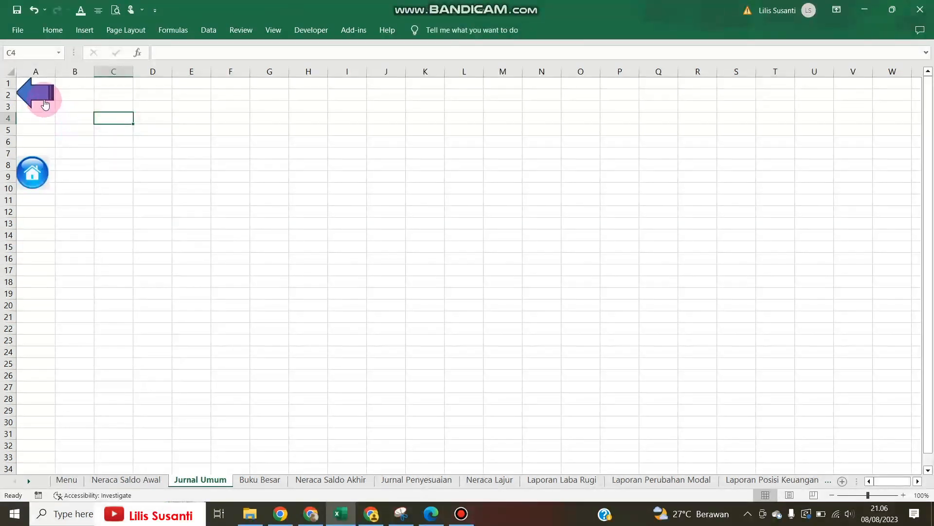
right_click(44, 97)
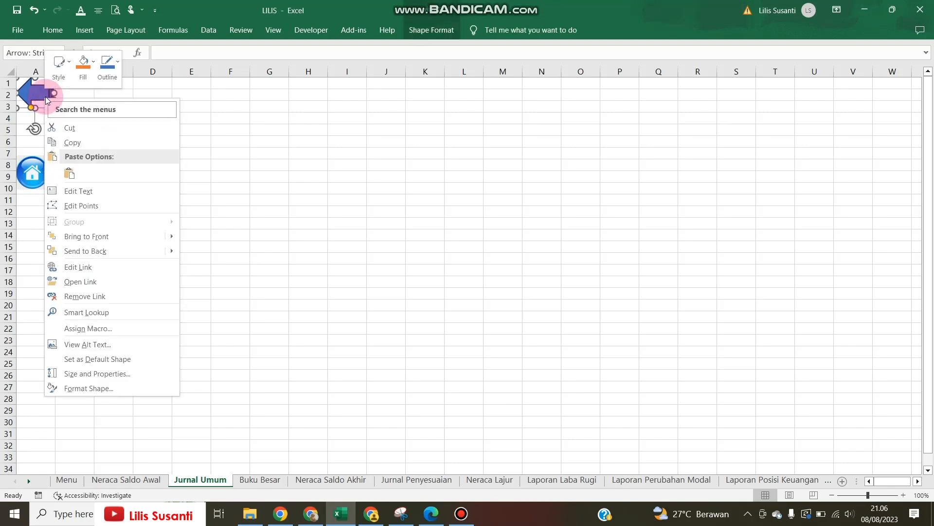
click(73, 138)
key(ctrl+v)
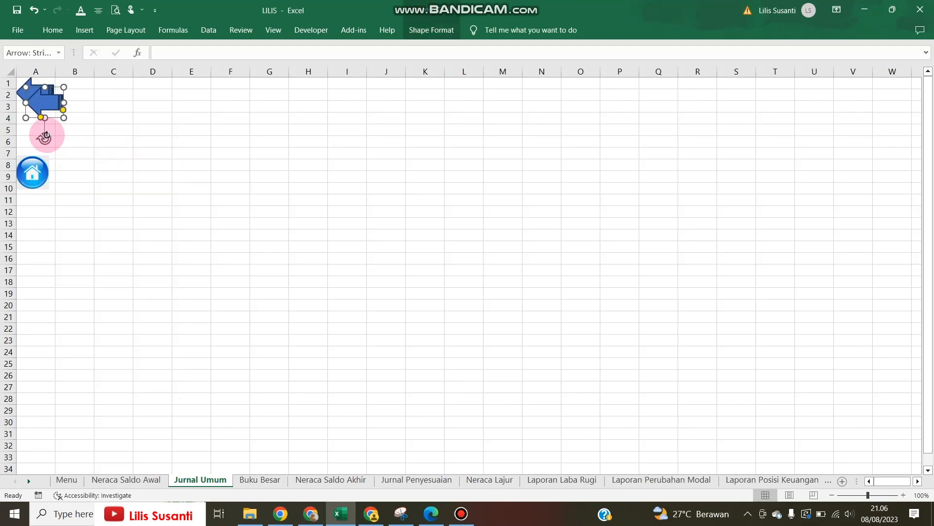
Move the copied striped arrow on Jurnal Umum to about rows 4 to 6 of column A and rotate it to point right.
click(51, 106)
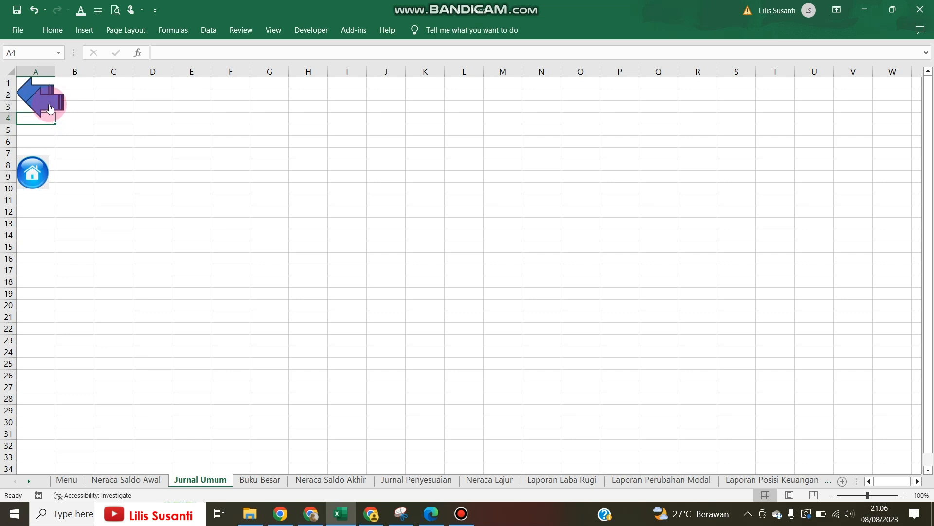
right_click(50, 101)
drag(42, 103, 37, 129)
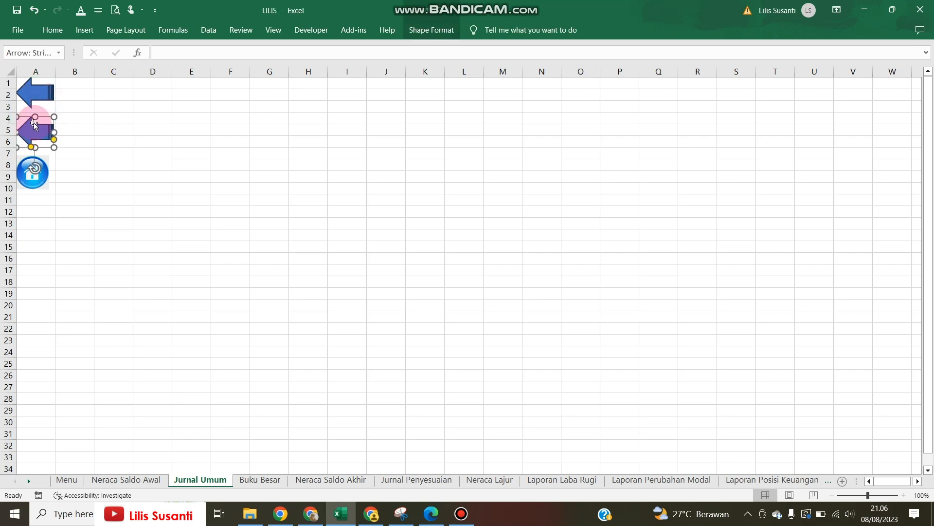
drag(30, 158, 53, 78)
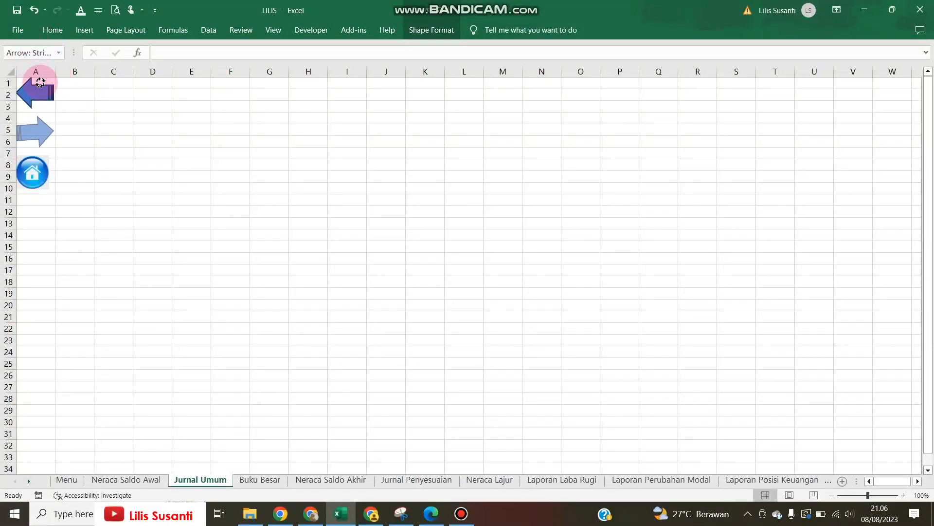
drag(41, 89, 41, 91)
click(33, 141)
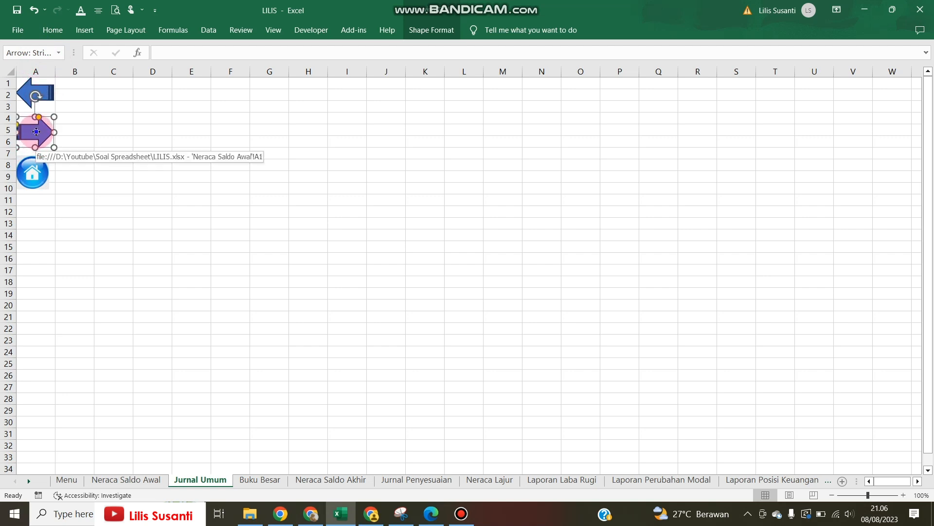
Change the right-pointing arrow's hyperlink on Jurnal Umum to cell A1 of the Buku Besar sheet and deselect the arrow.
right_click(36, 131)
key(Escape)
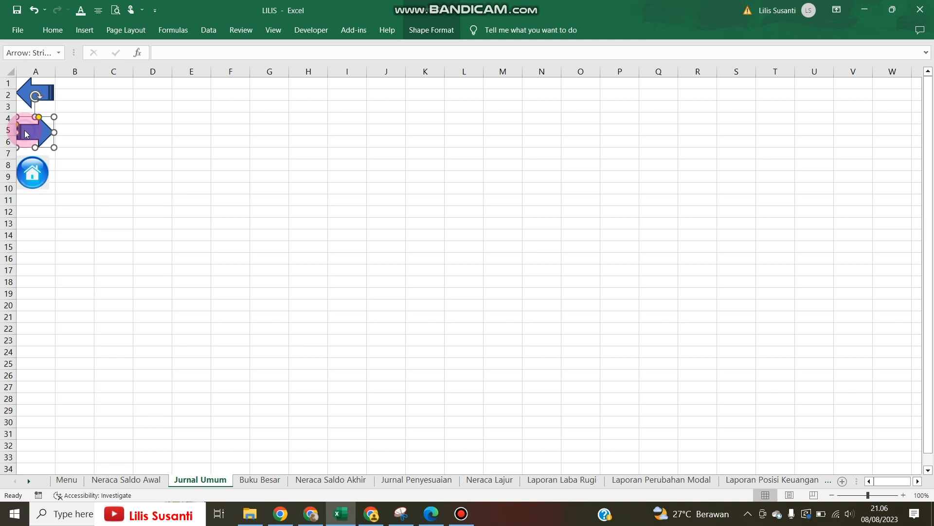
right_click(25, 135)
click(59, 299)
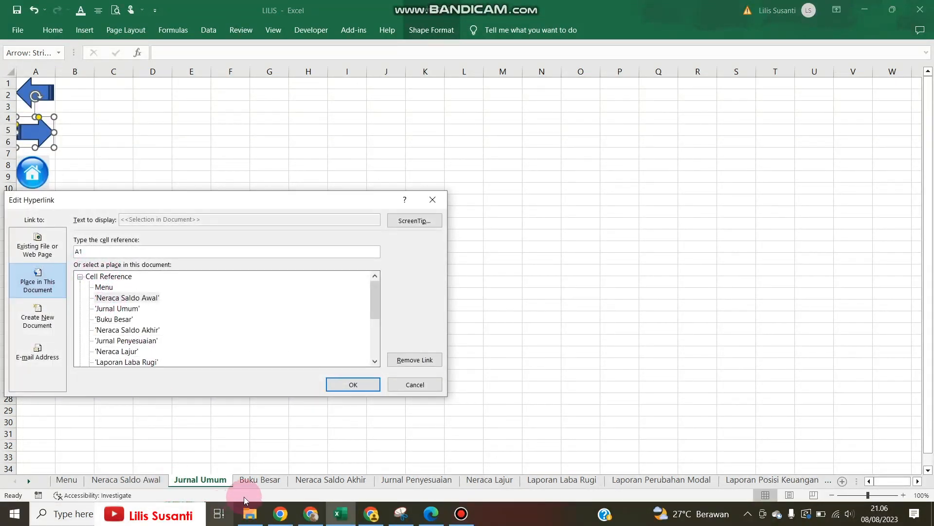
click(125, 319)
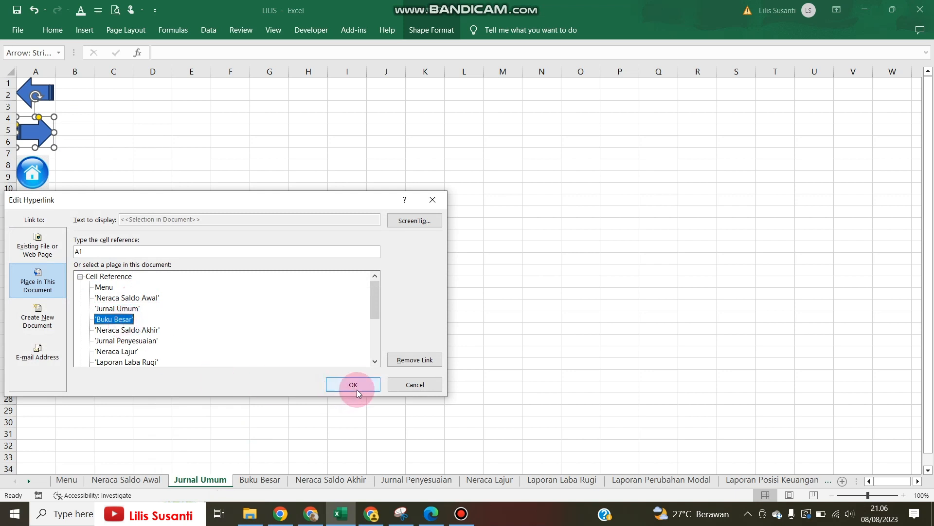
click(357, 389)
click(188, 191)
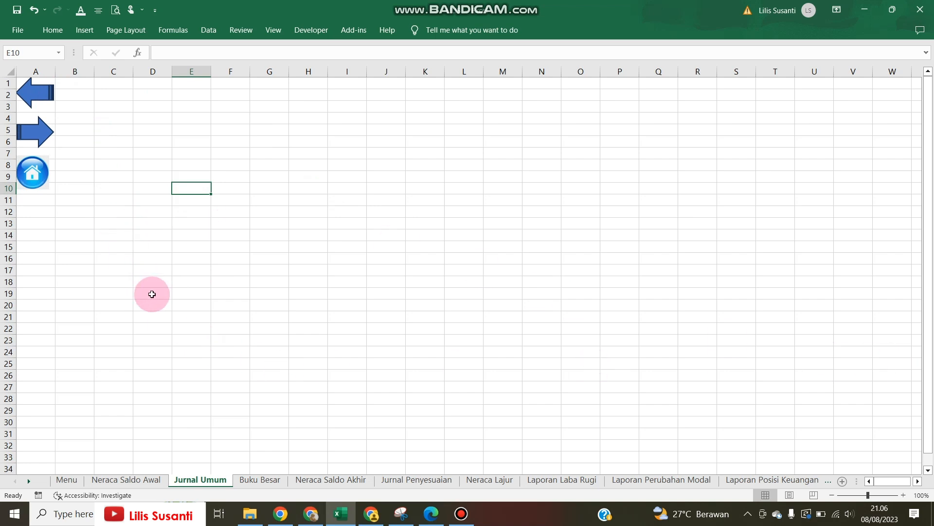
Copy both arrows and the home picture from Jurnal Umum and paste them at cell A1 of Neraca Saldo Awal.
right_click(52, 92)
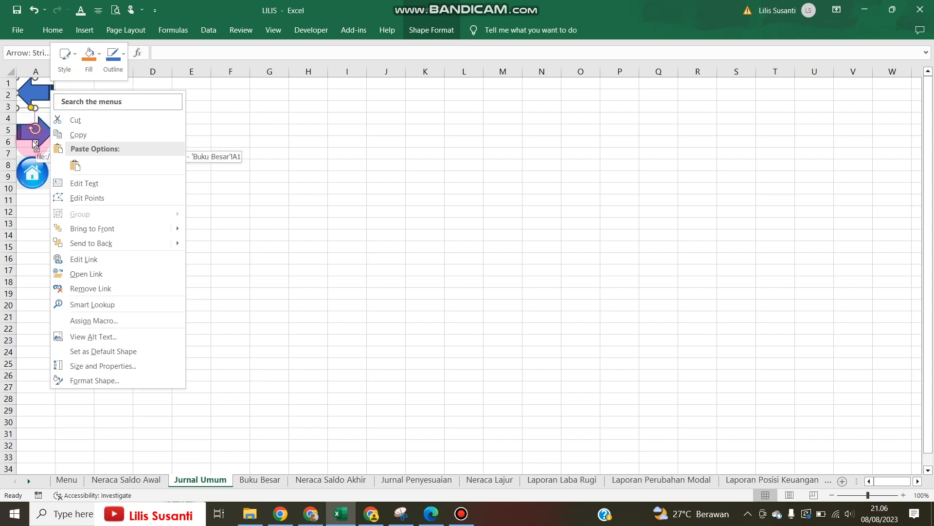
key(Escape)
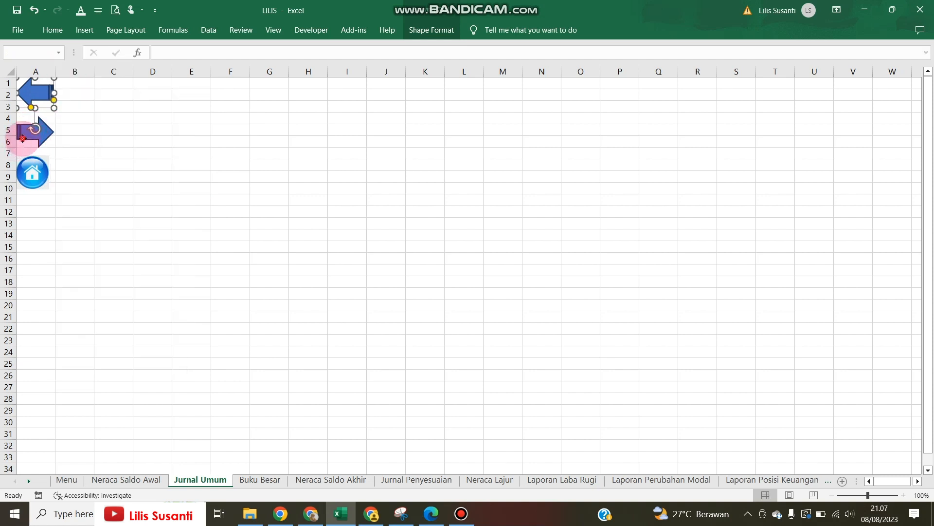
ctrl+click(23, 139)
ctrl+click(30, 164)
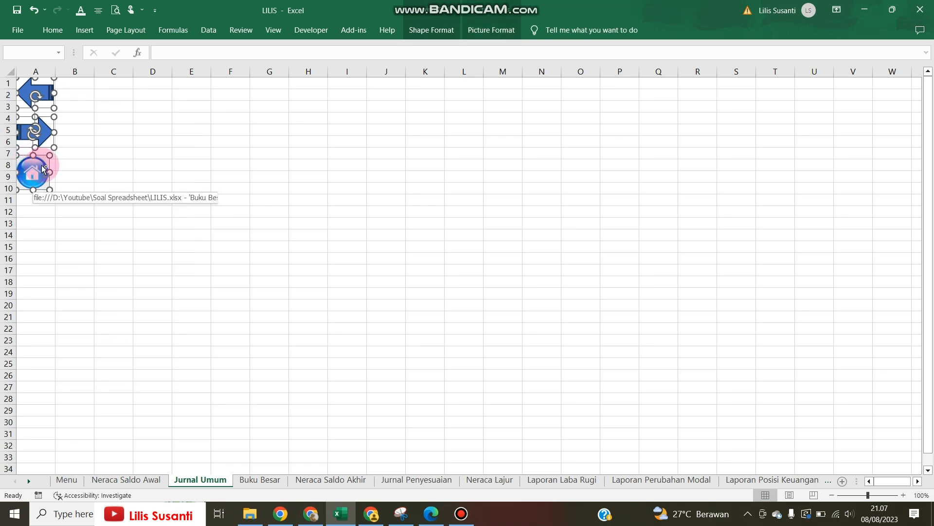
click(126, 479)
click(52, 83)
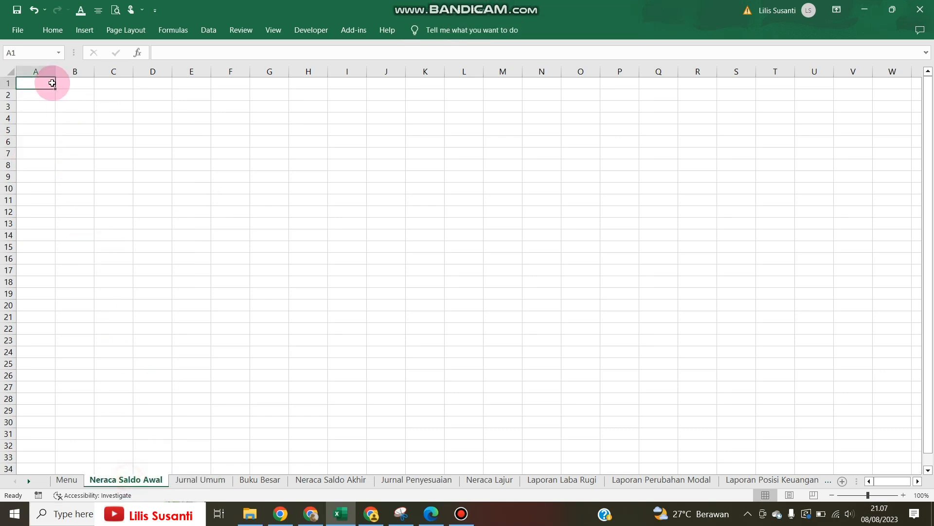
key(ctrl+v)
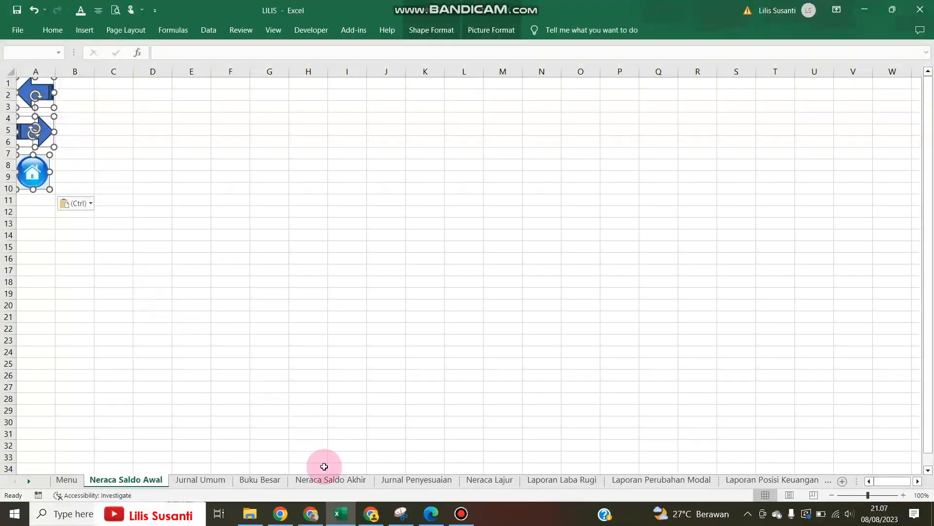
Paste the two arrows and the home picture at cell A1 of the Buku Besar and Neraca Saldo Akhir sheets.
click(246, 479)
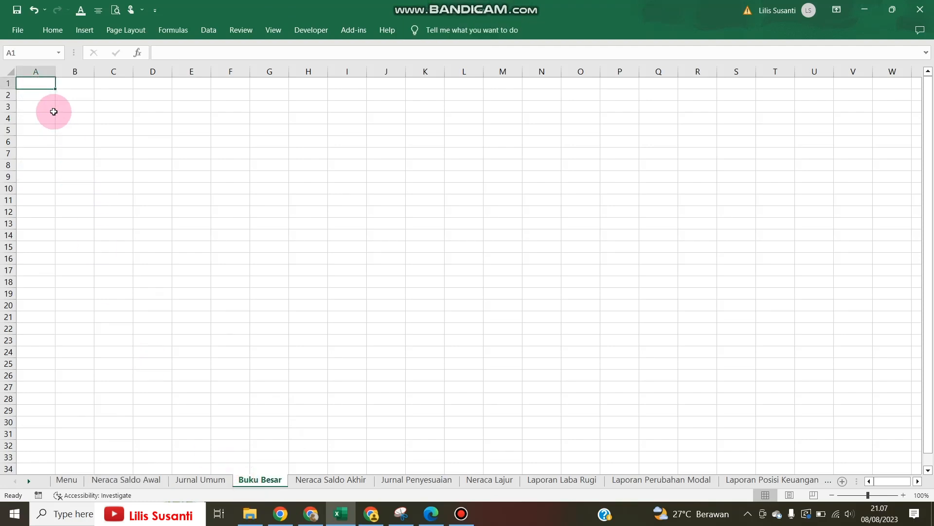
key(ctrl+v)
click(318, 484)
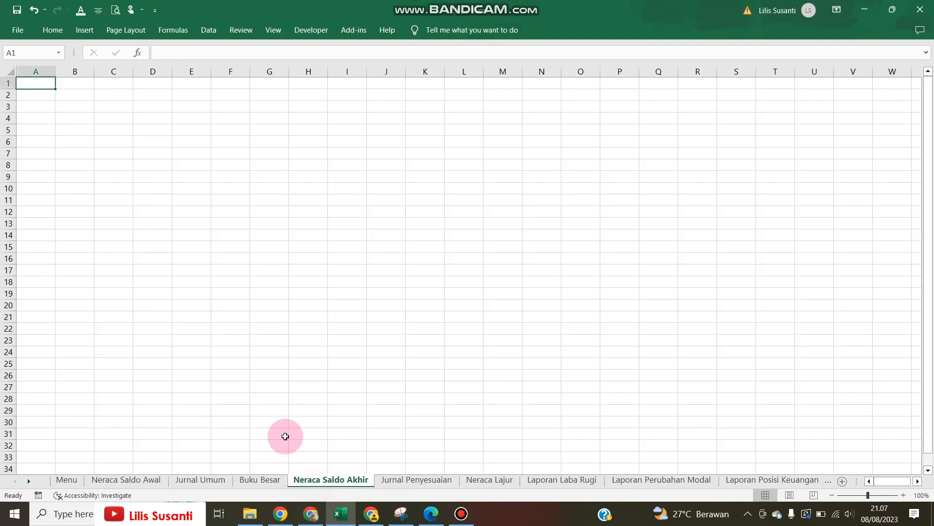
key(ctrl+v)
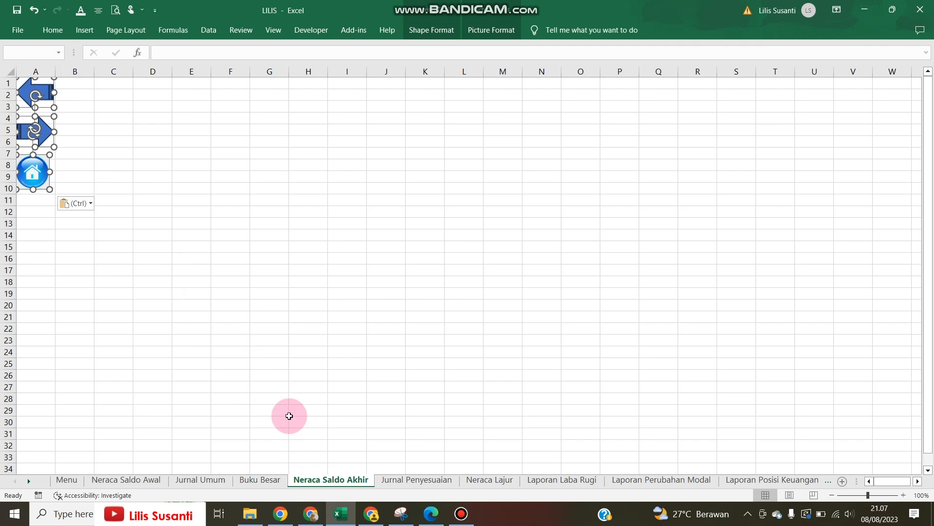
Paste the navigation shapes at cell A1 of the Laporan Laba Rugi and Laporan Perubahan Modal sheets.
click(562, 479)
right_click(22, 82)
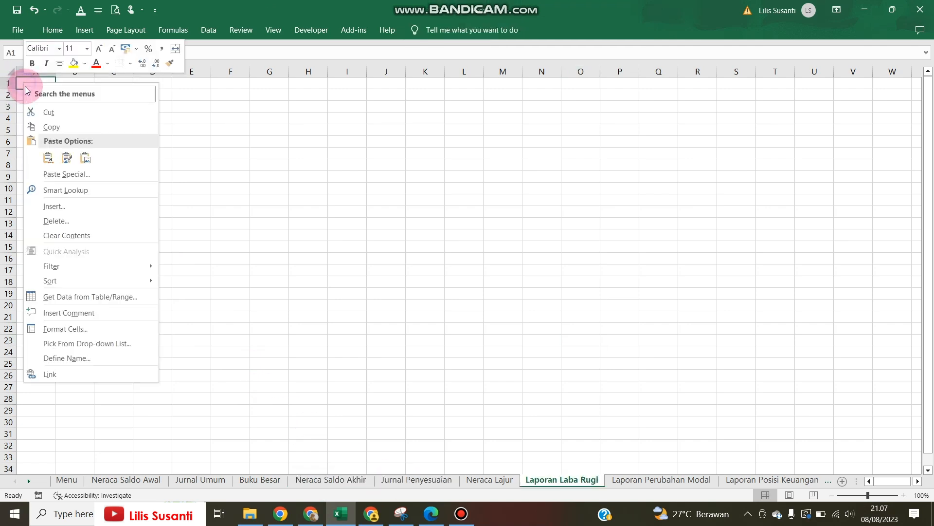
click(47, 158)
click(618, 481)
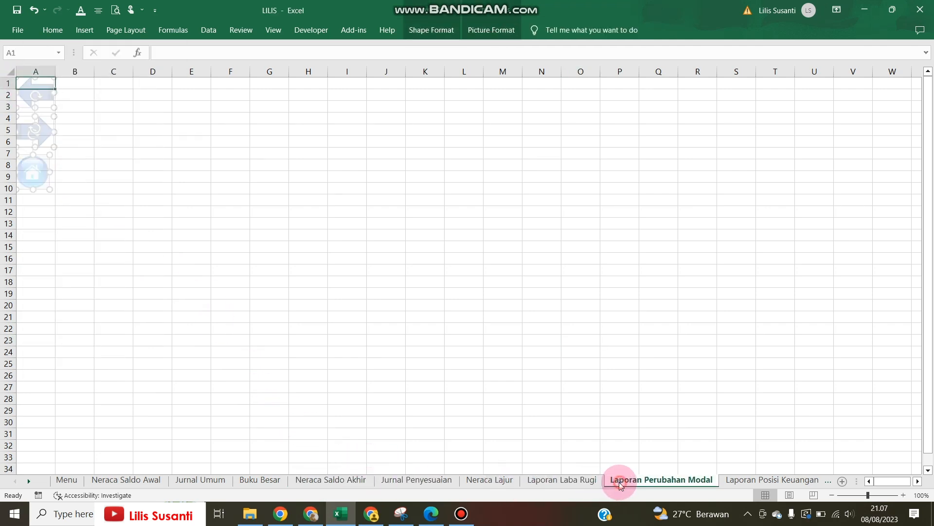
right_click(42, 84)
click(68, 158)
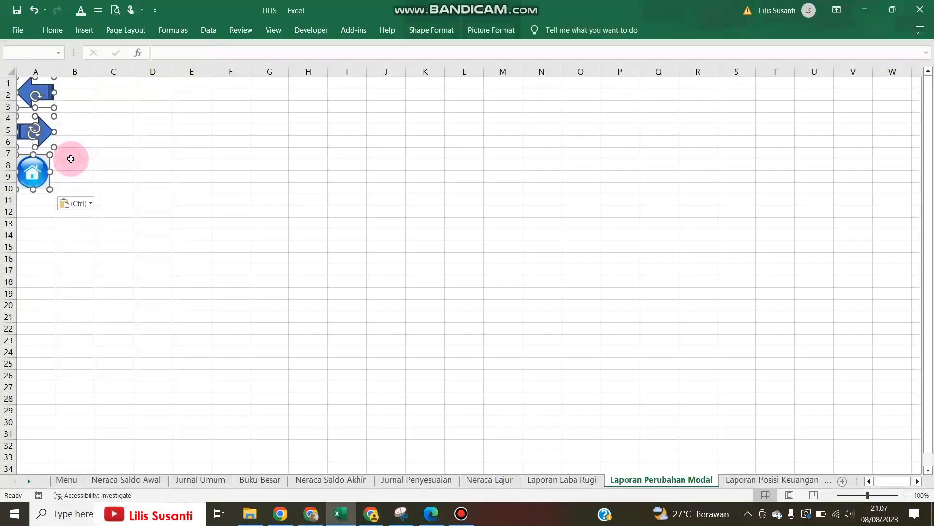
Paste the navigation shapes at cell A1 of the Laporan Posisi Keuangan and Laporan Arus Kas sheets.
click(772, 479)
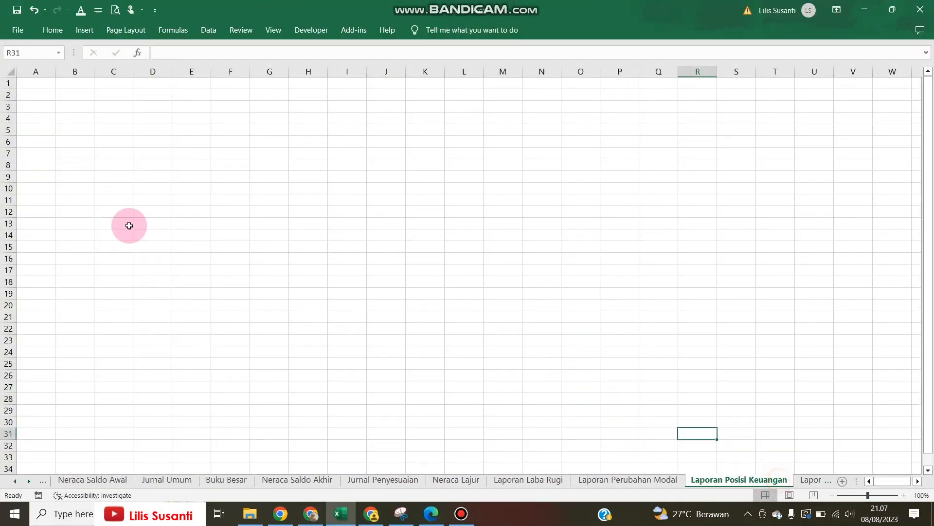
right_click(43, 85)
click(67, 164)
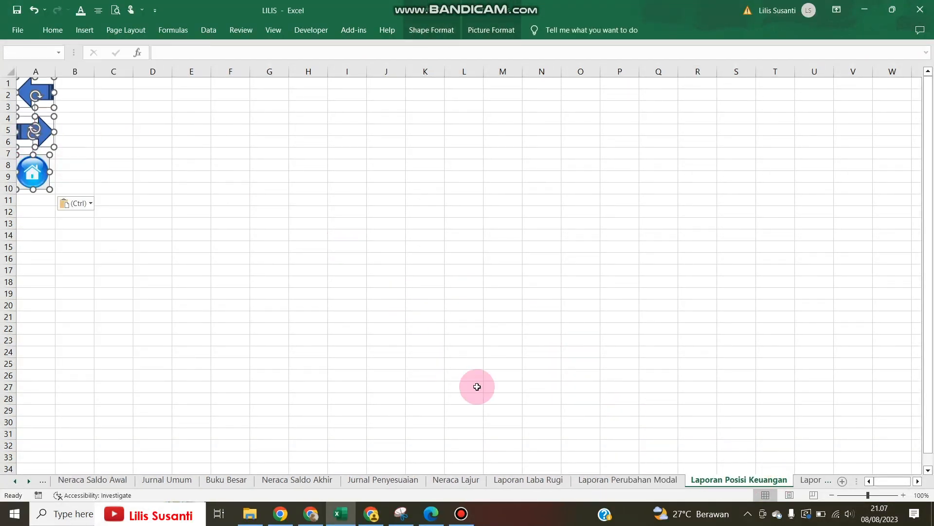
click(804, 481)
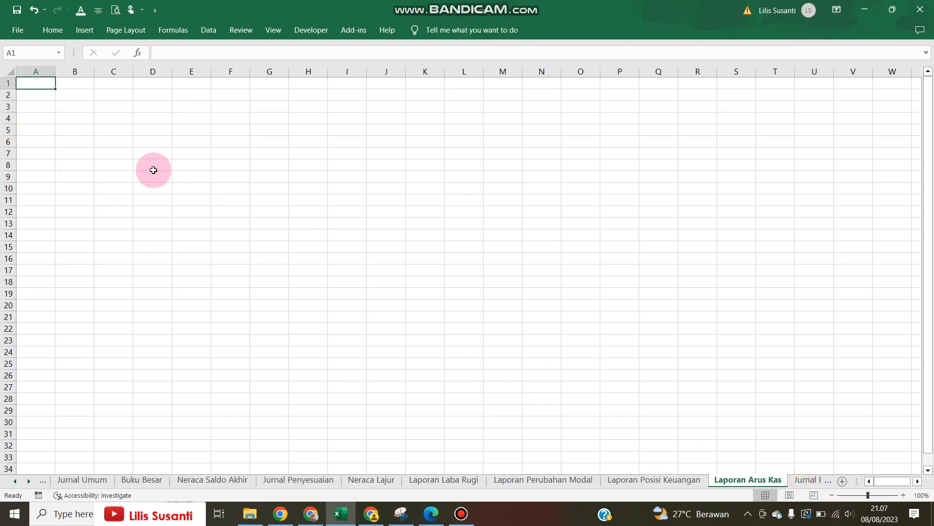
right_click(31, 83)
click(53, 159)
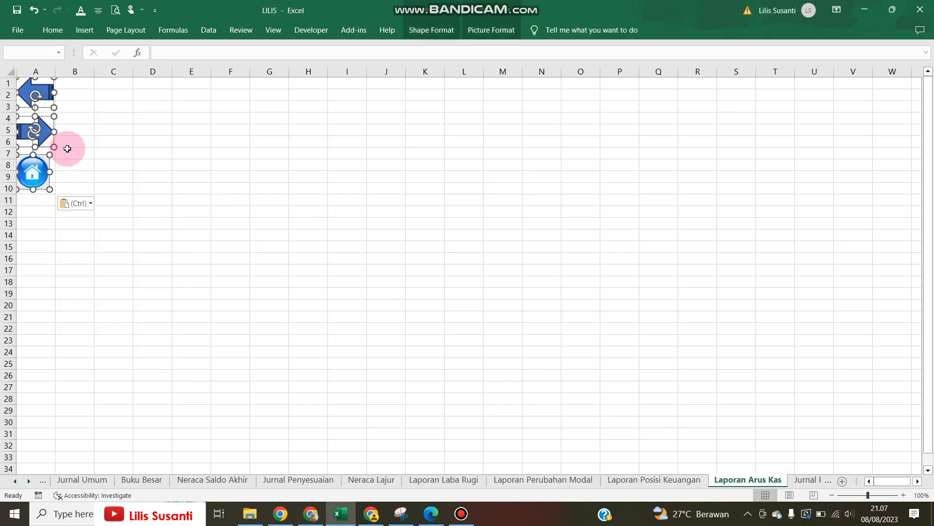
Paste the two arrows and the home picture at cell A1 of the Jurnal Penutup sheet.
click(796, 482)
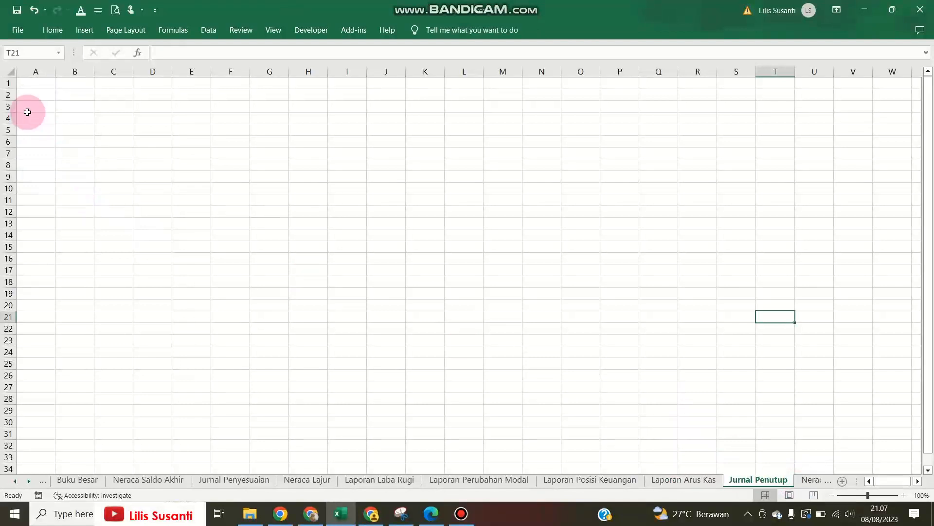
right_click(26, 87)
click(55, 160)
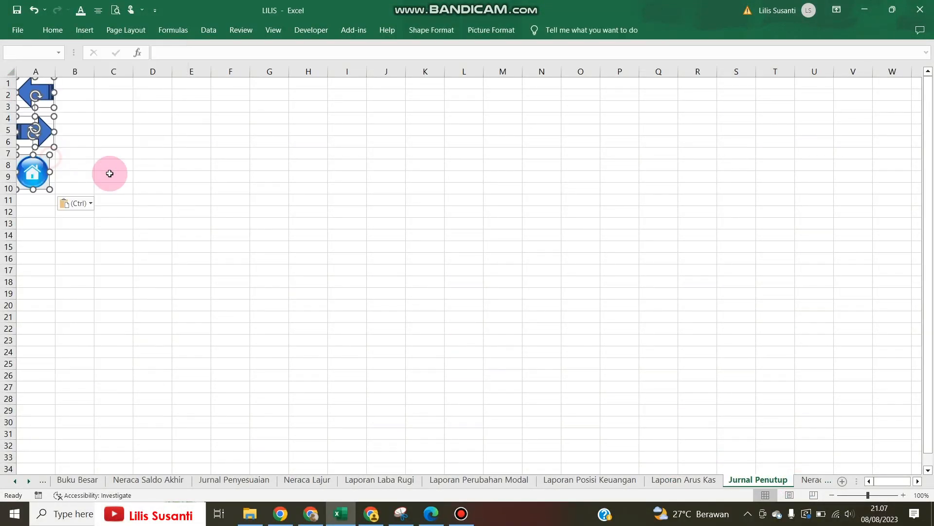
Check the Neraca Saldo Setelah Penutup sheet and paste the navigation shapes at cell A1 of Sheet14.
click(811, 481)
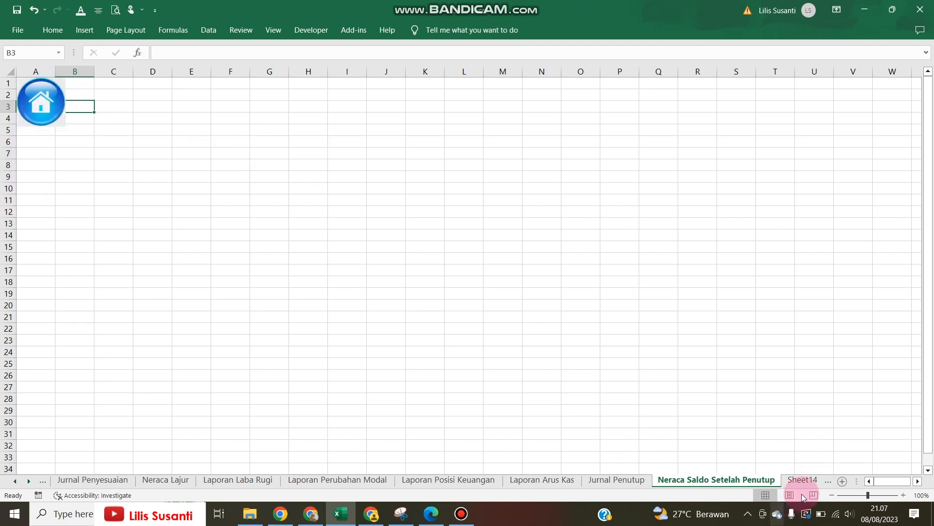
click(791, 481)
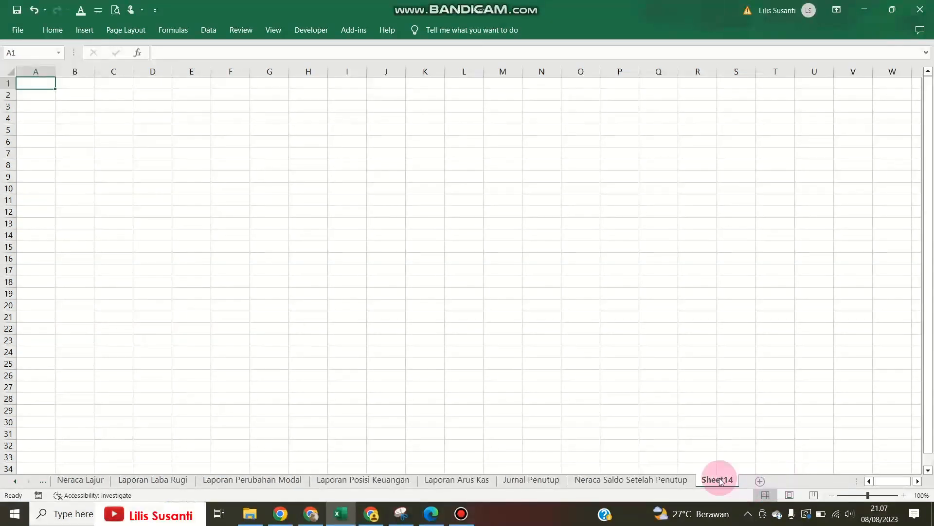
click(683, 481)
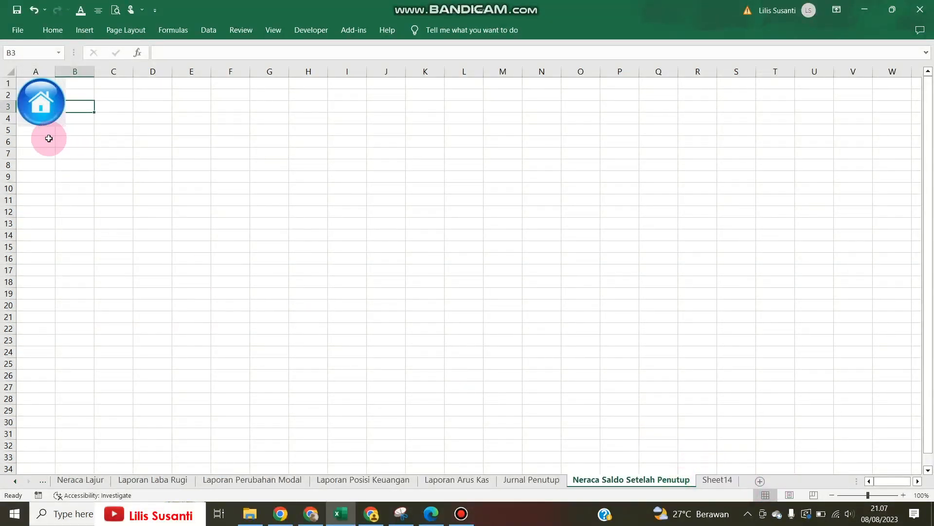
click(704, 481)
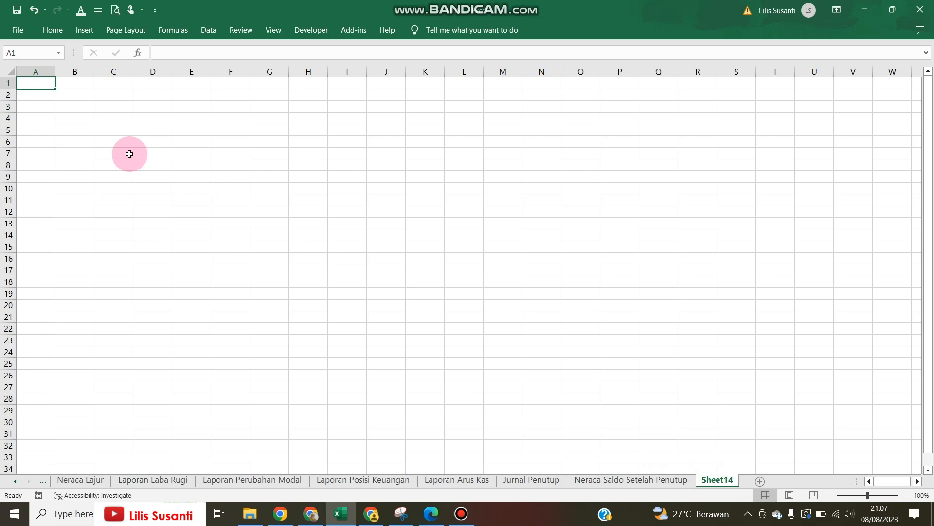
Test the home picture's link on Neraca Saldo Setelah Penutup and return to that sheet through its circle in the menu.
click(627, 480)
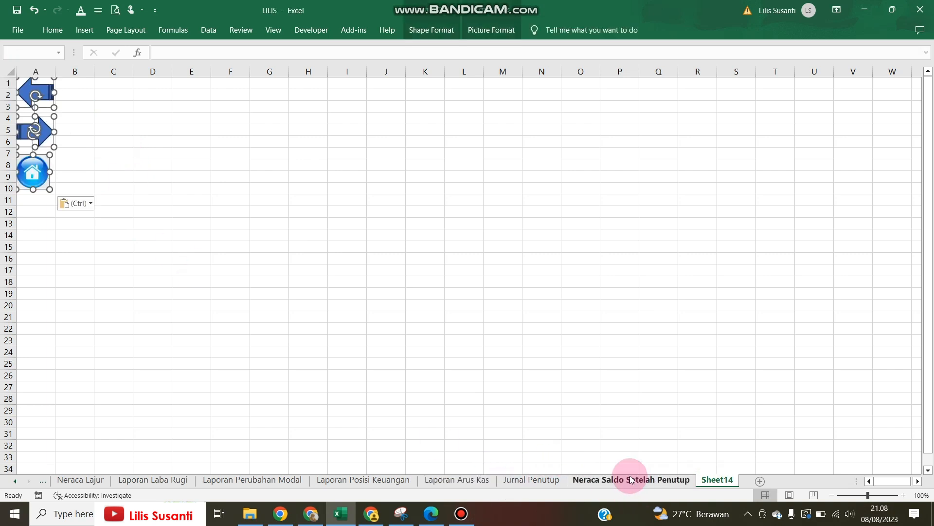
double_click(592, 481)
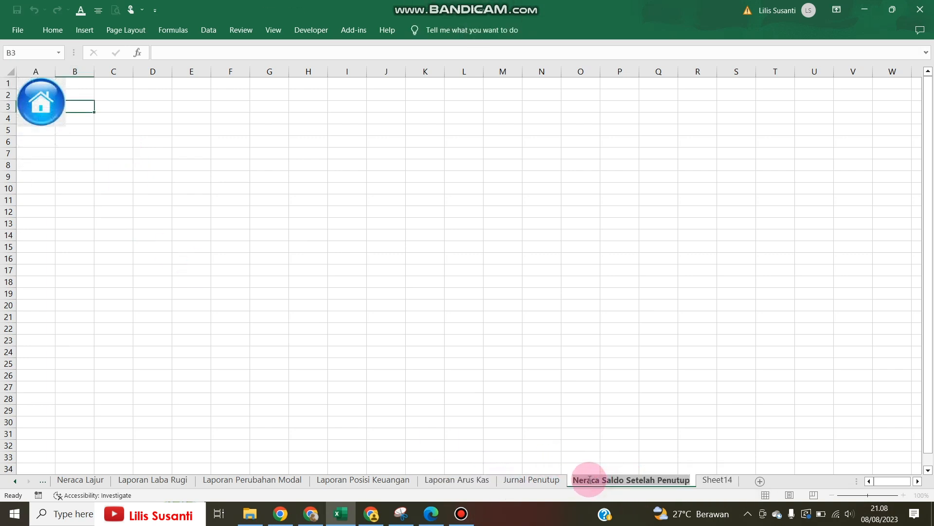
click(591, 413)
click(553, 487)
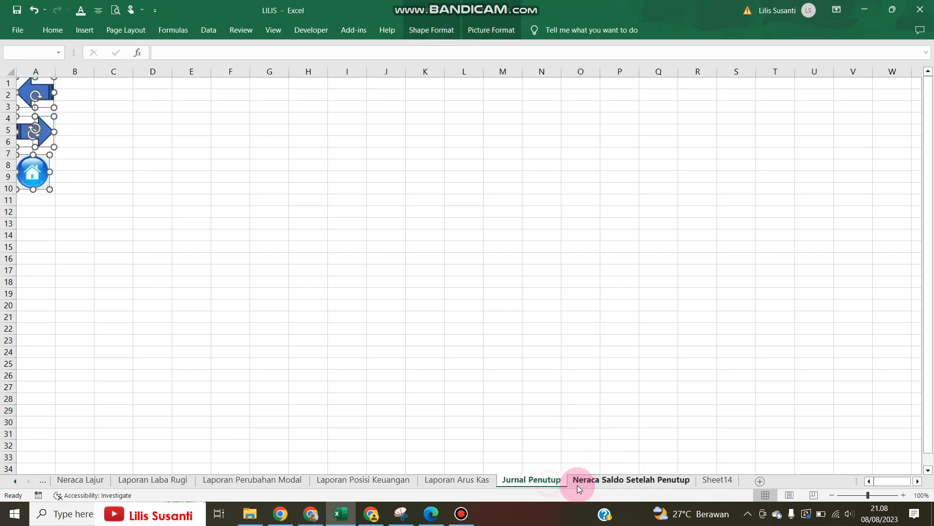
click(585, 481)
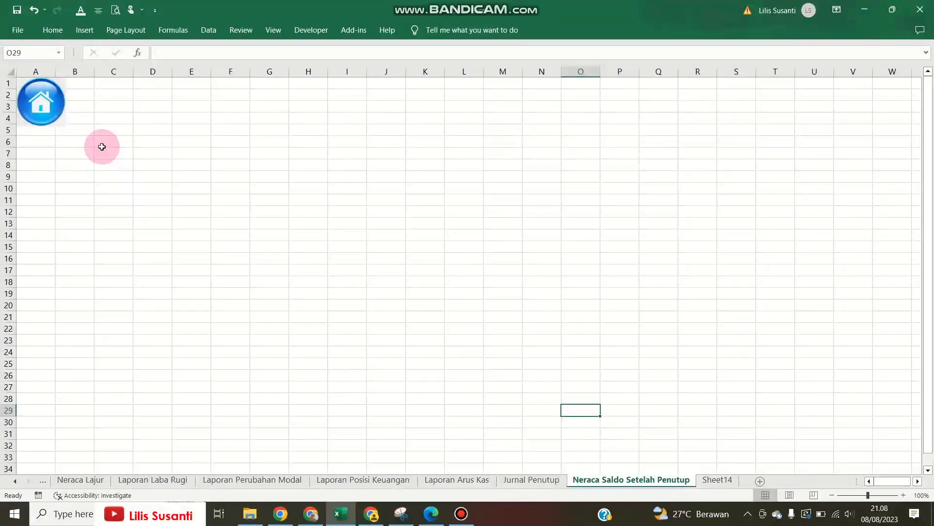
click(62, 95)
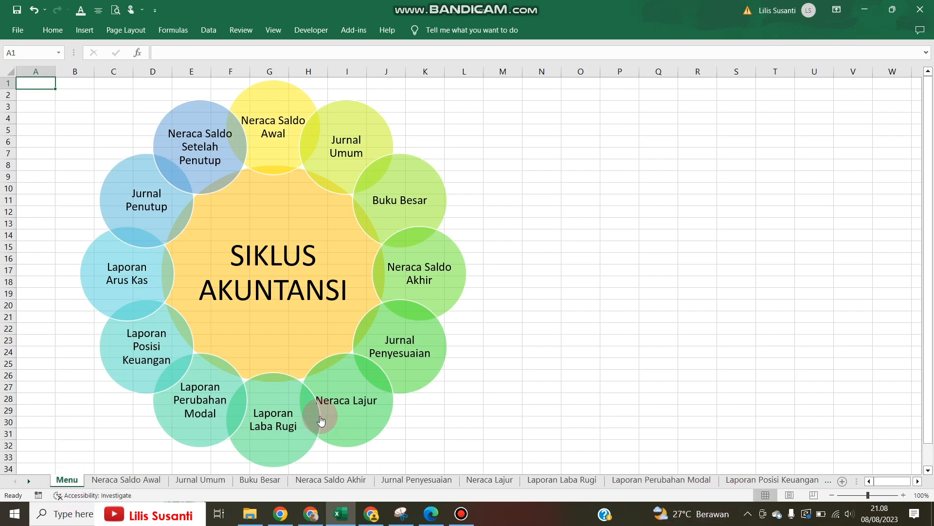
click(200, 154)
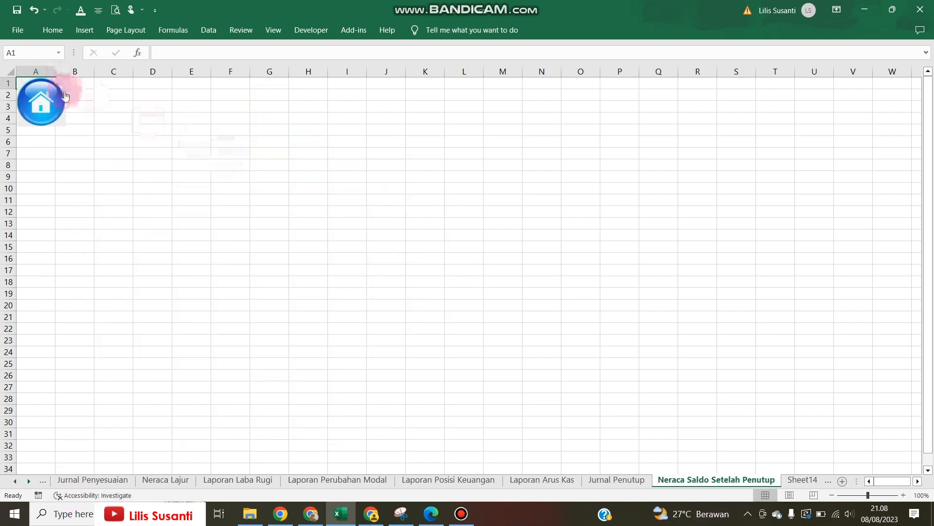
Cut the large home picture from Neraca Saldo Setelah Penutup and paste Sheet14's arrows and home picture there instead.
right_click(50, 91)
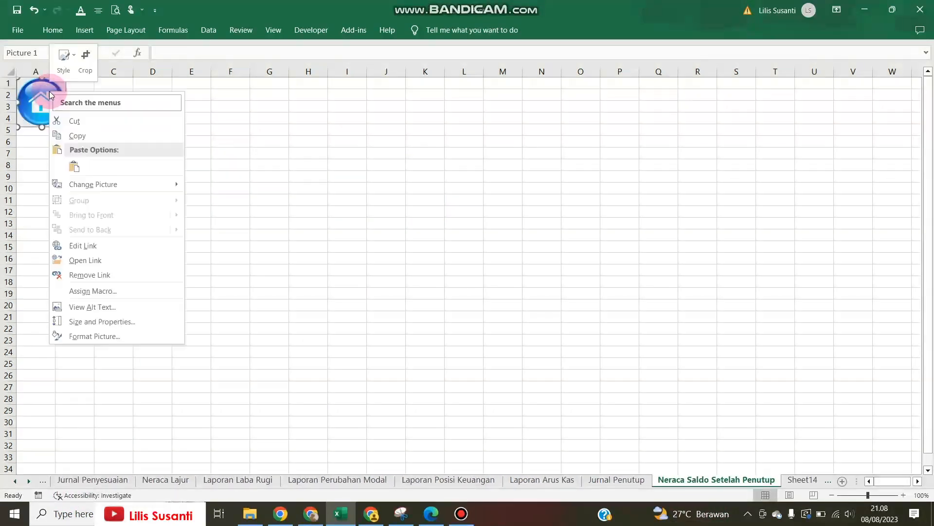
click(63, 121)
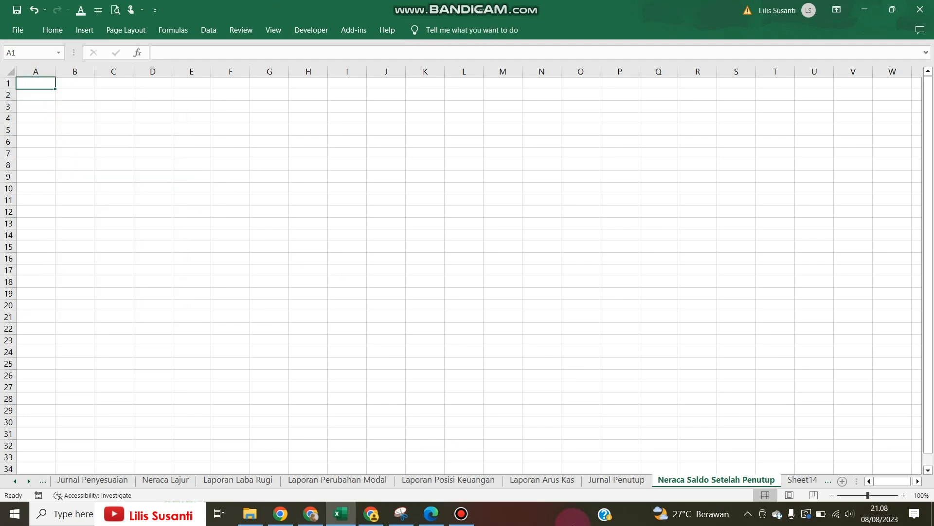
click(799, 479)
key(ctrl+v)
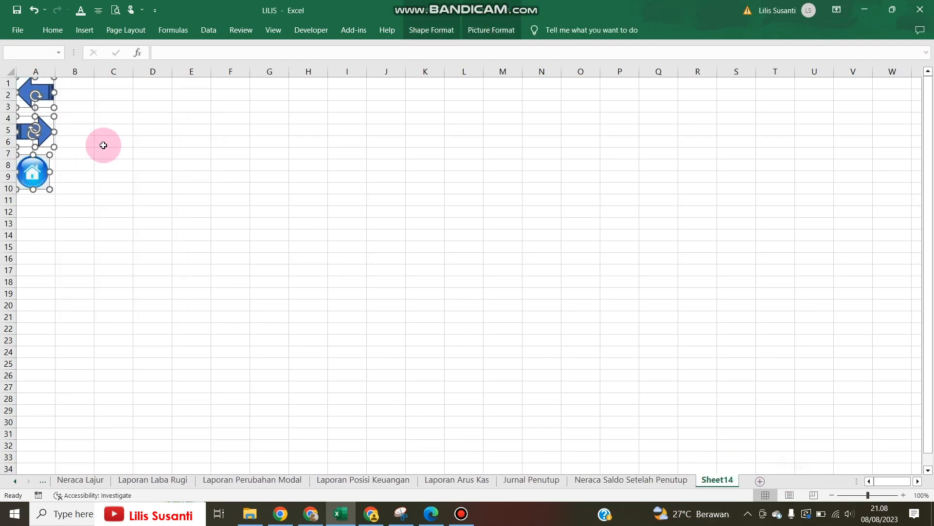
click(658, 478)
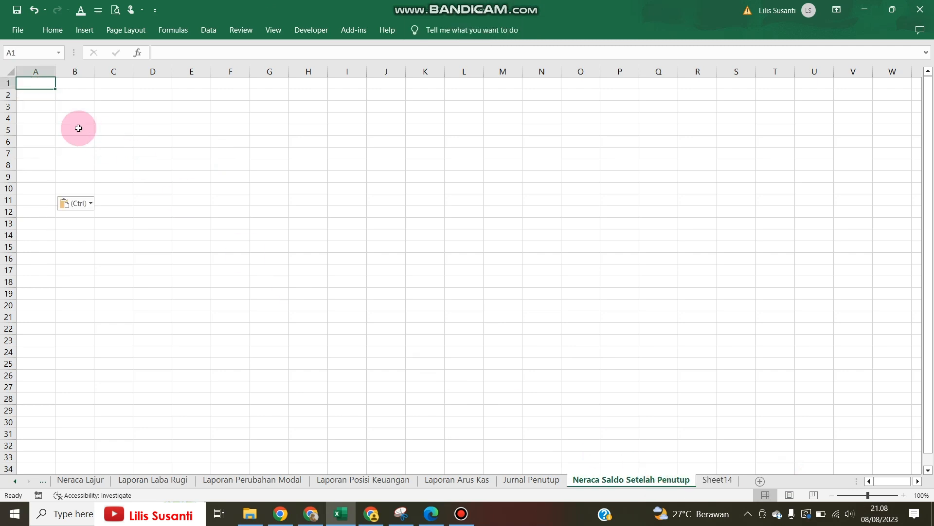
key(ctrl+v)
click(706, 480)
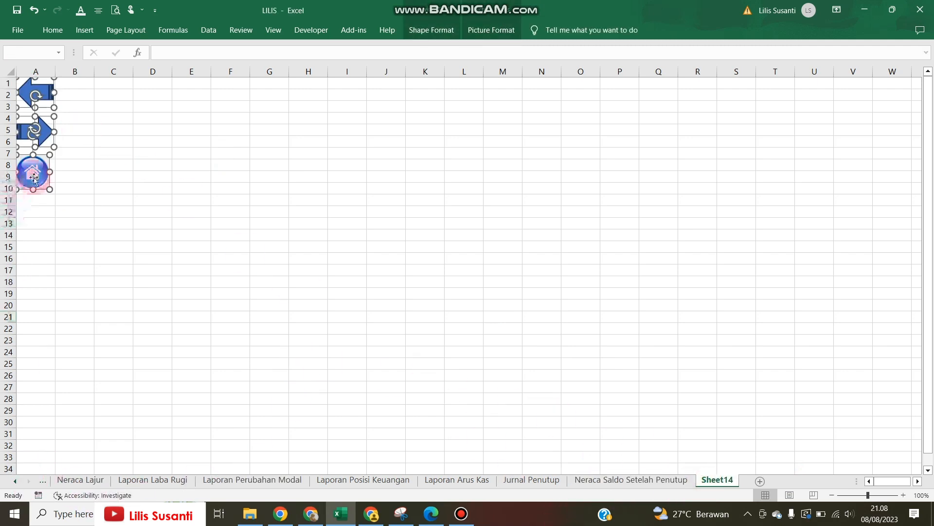
Test the home picture's link on Sheet14 and open Neraca Saldo Awal from its circle in the menu.
click(194, 200)
click(48, 192)
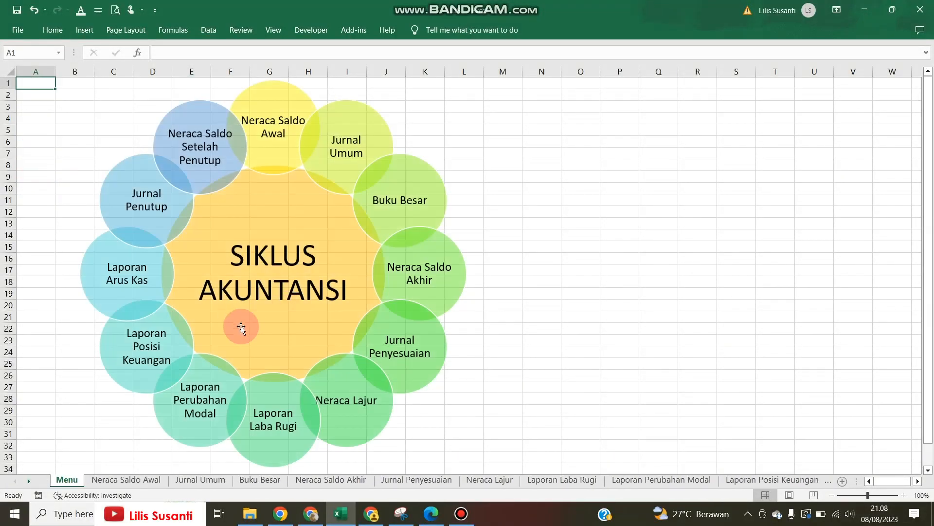
click(277, 142)
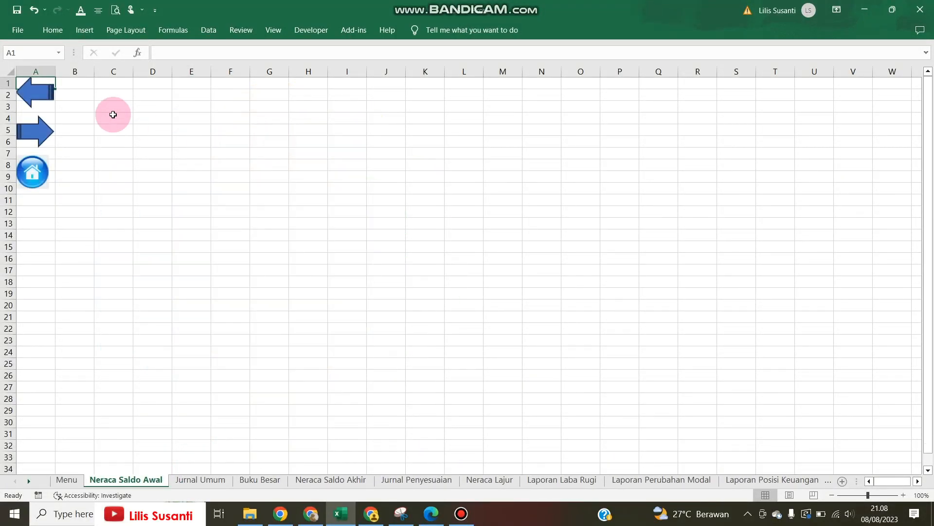
On Neraca Saldo Awal, review the back arrow's hyperlink and link the forward arrow to cell A1 of 'Jurnal Umum'.
right_click(37, 95)
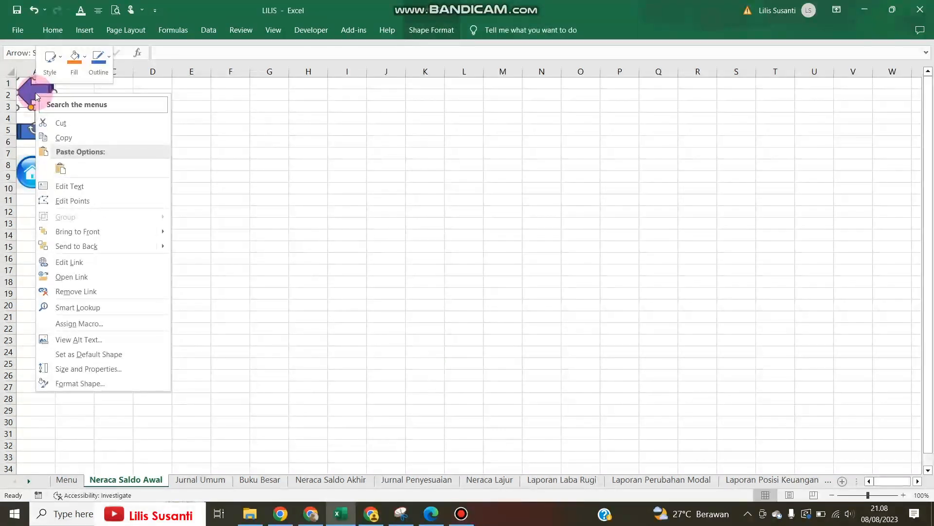
click(64, 262)
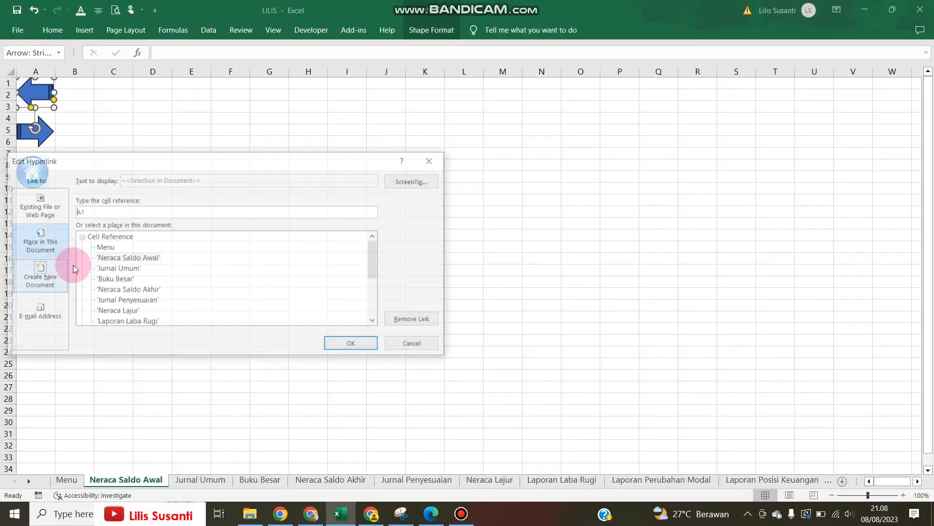
click(356, 350)
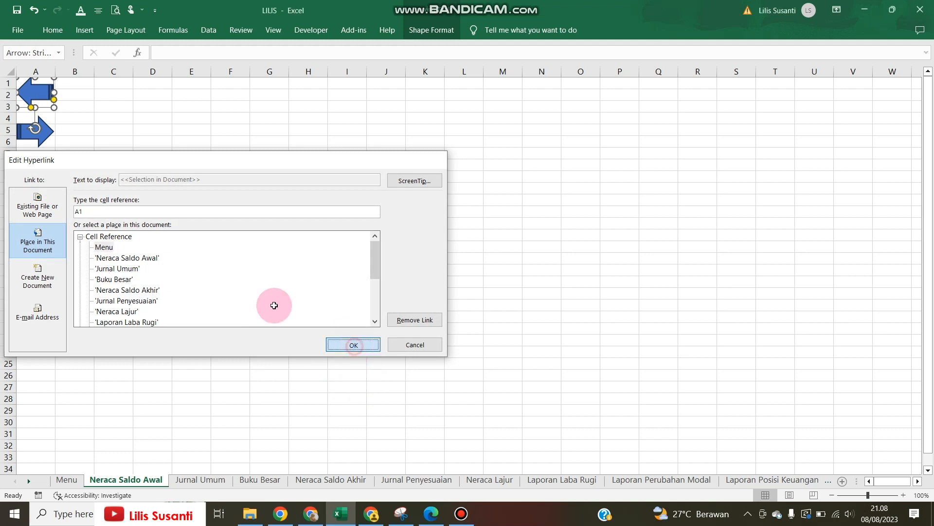
right_click(49, 139)
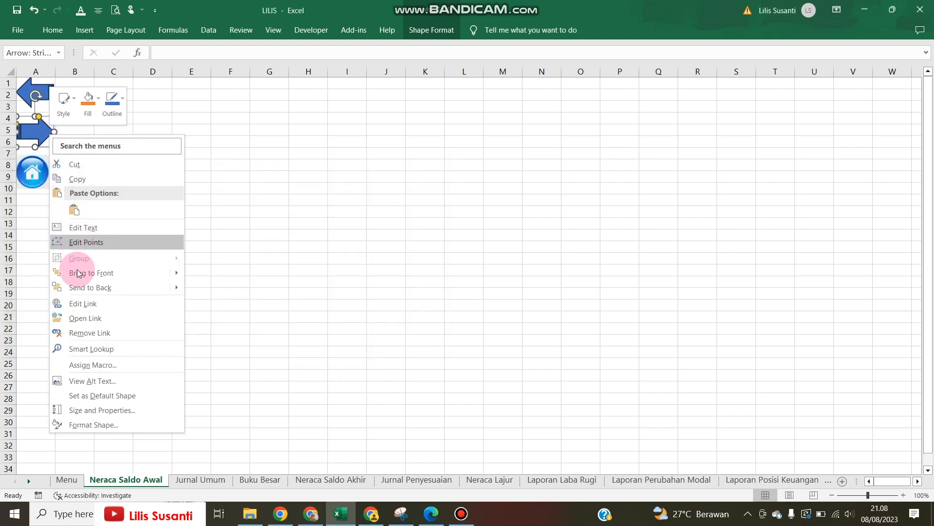
click(80, 305)
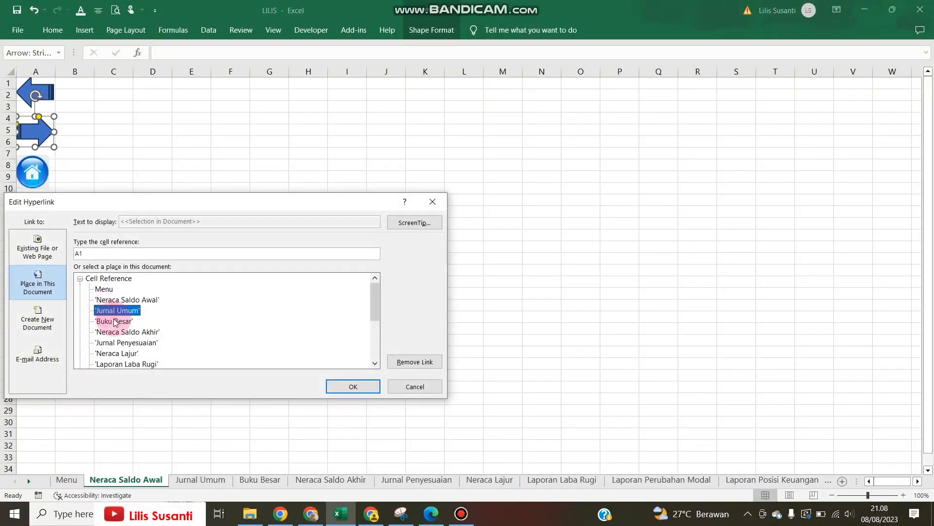
click(359, 388)
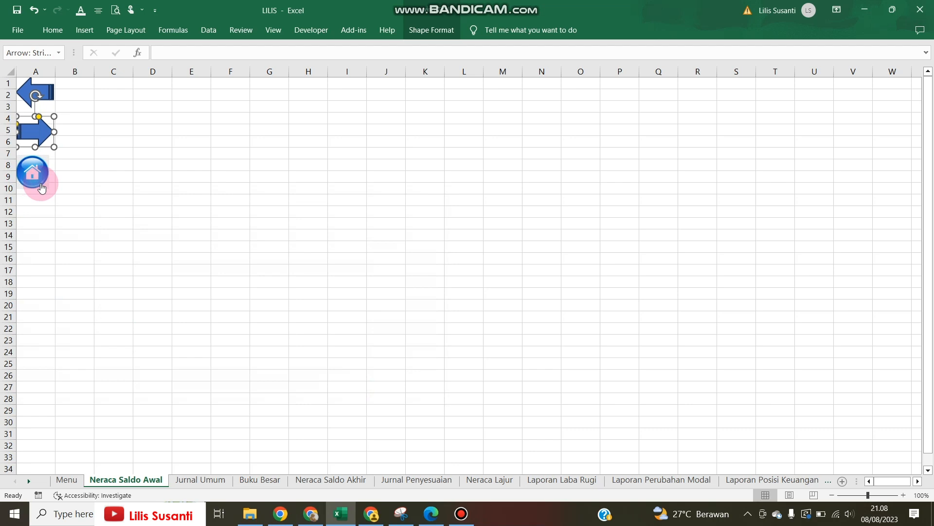
Test the home picture's link, open Jurnal Umum from the menu and follow its forward arrow to Buku Besar.
click(42, 188)
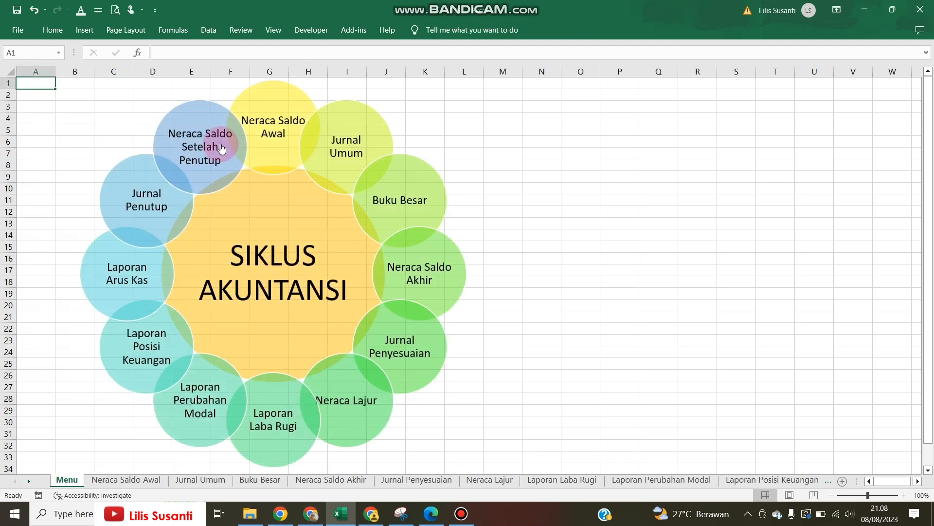
click(357, 151)
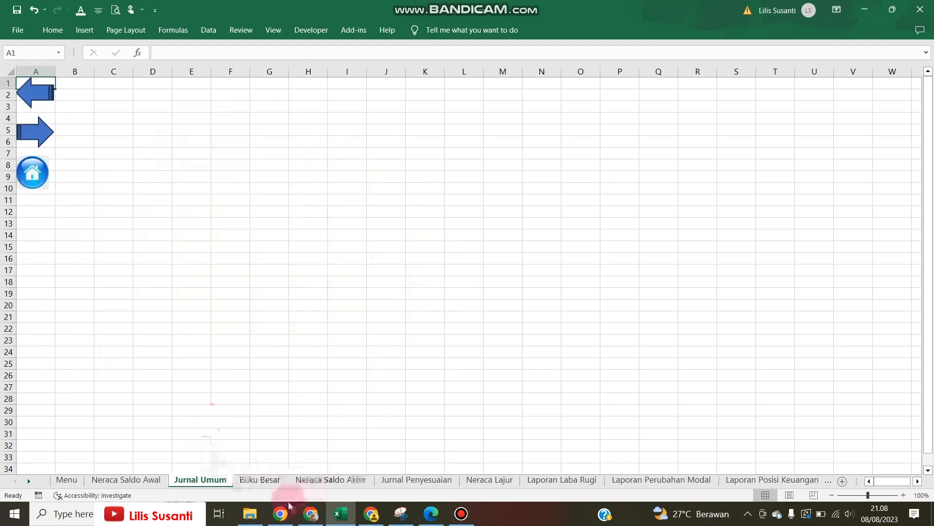
click(41, 139)
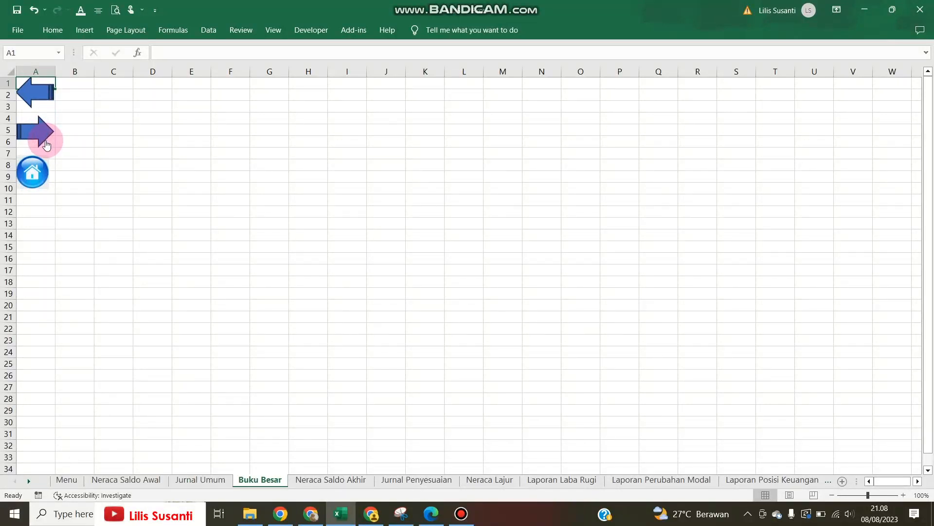
On Buku Besar, edit the back arrow's hyperlink and link the forward arrow to cell A1 of 'Neraca Saldo Akhir'.
right_click(28, 98)
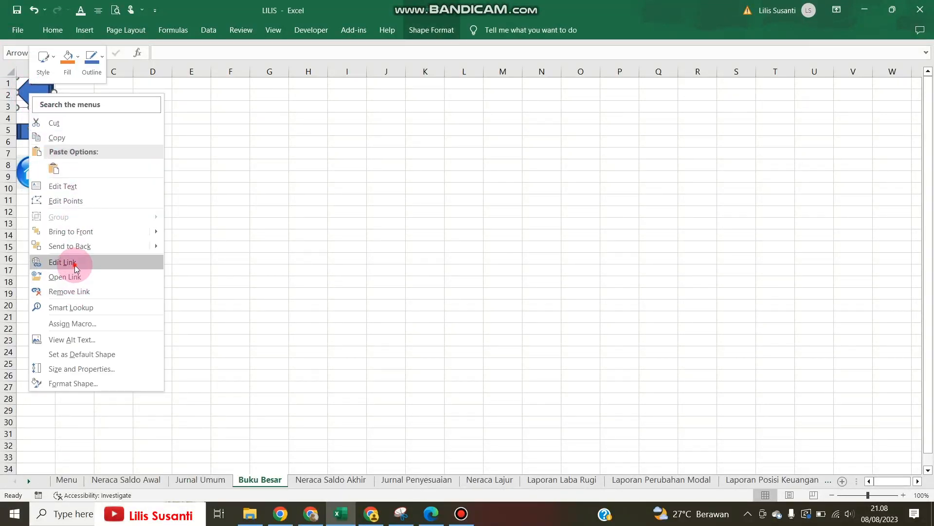
click(73, 264)
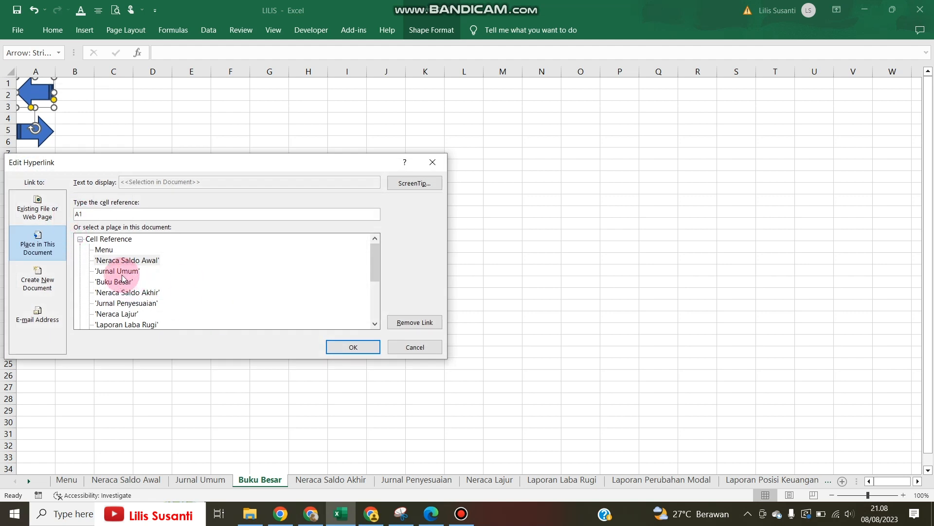
click(353, 347)
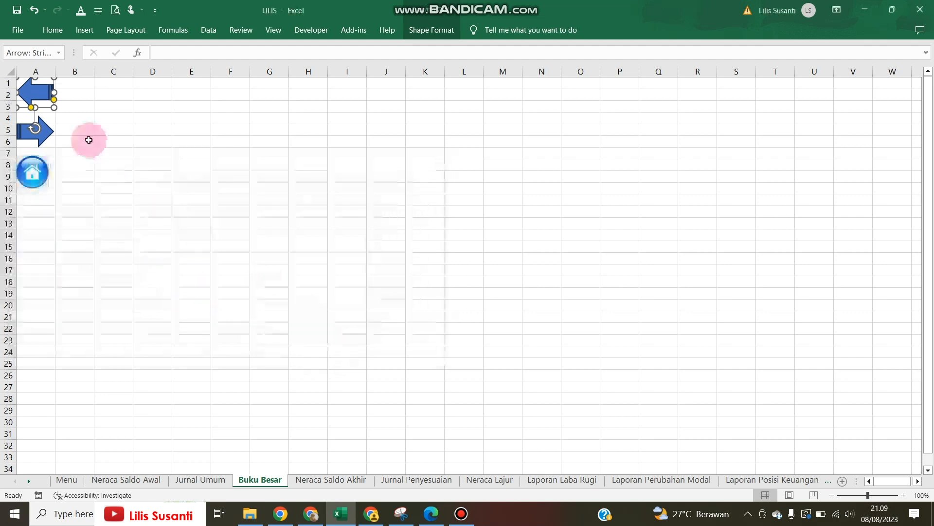
right_click(47, 142)
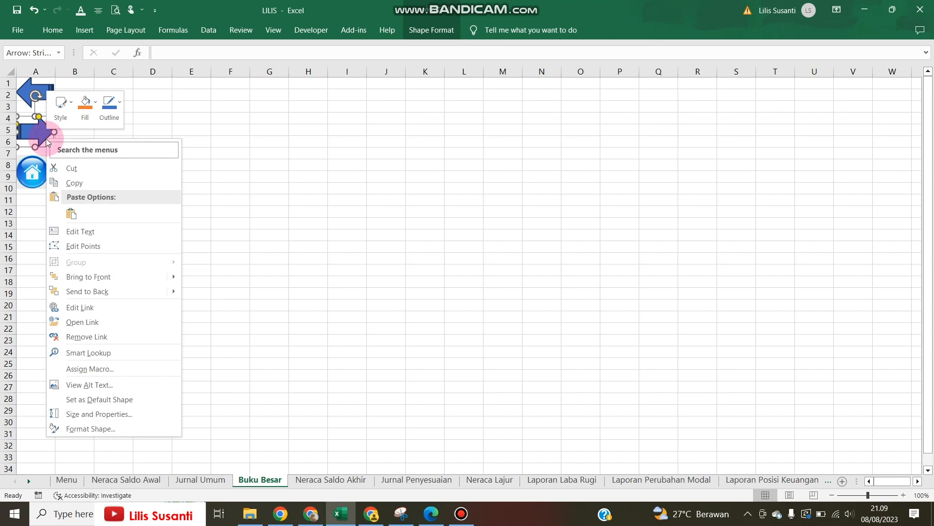
click(89, 312)
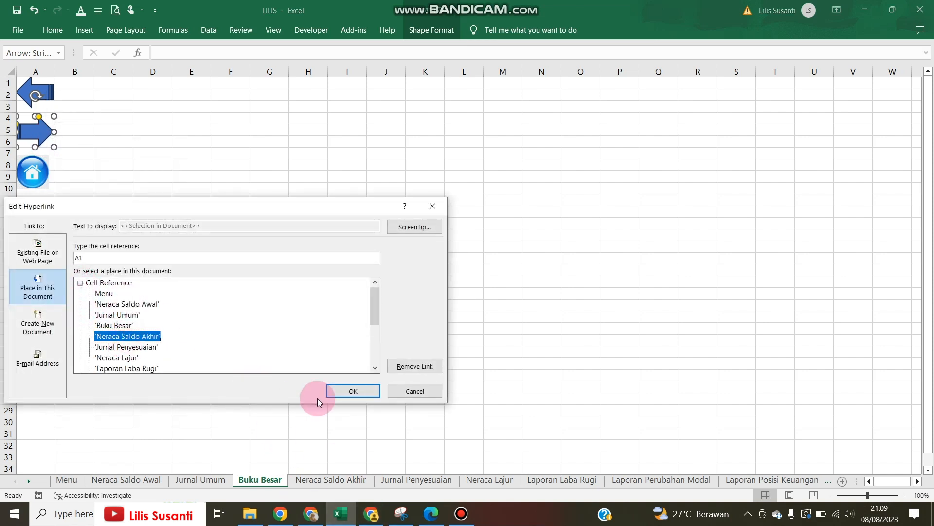
click(340, 392)
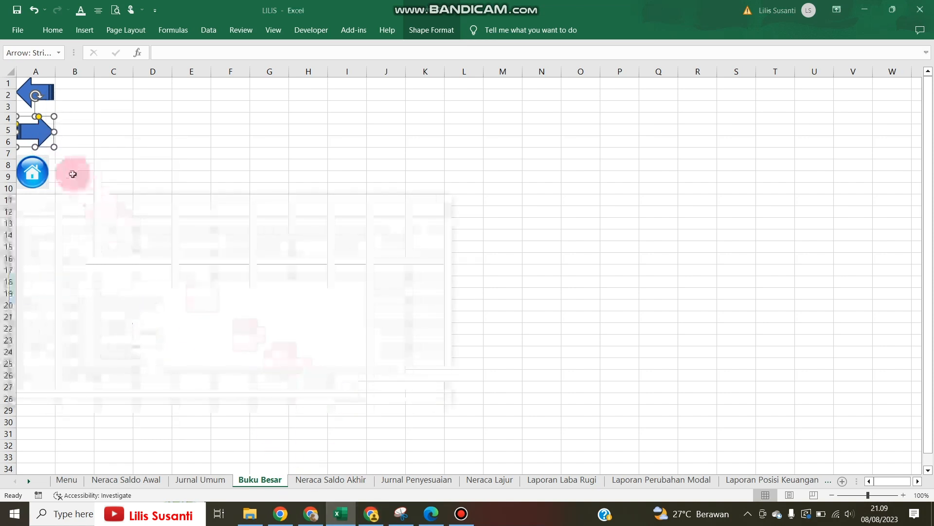
On the Neraca Saldo Akhir sheet, link the back arrow to cell A1 of 'Buku Besar'.
click(317, 481)
click(113, 118)
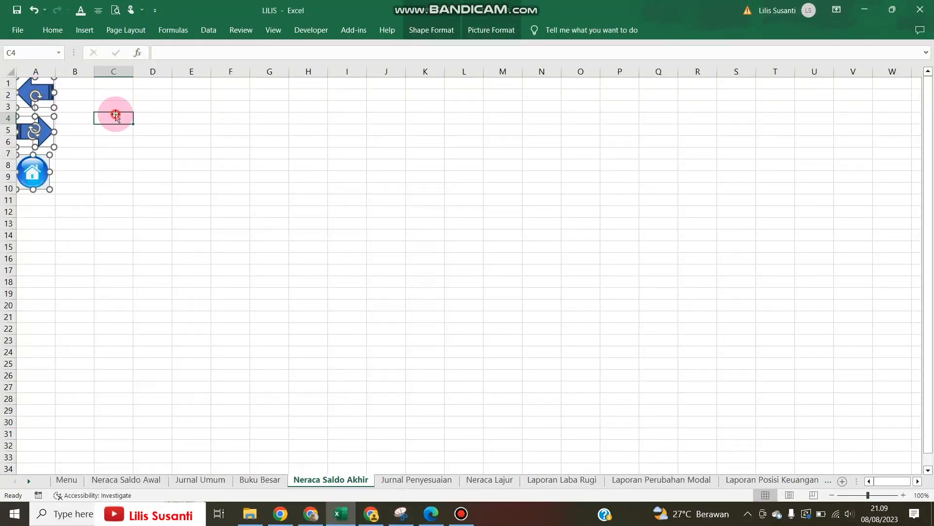
right_click(46, 94)
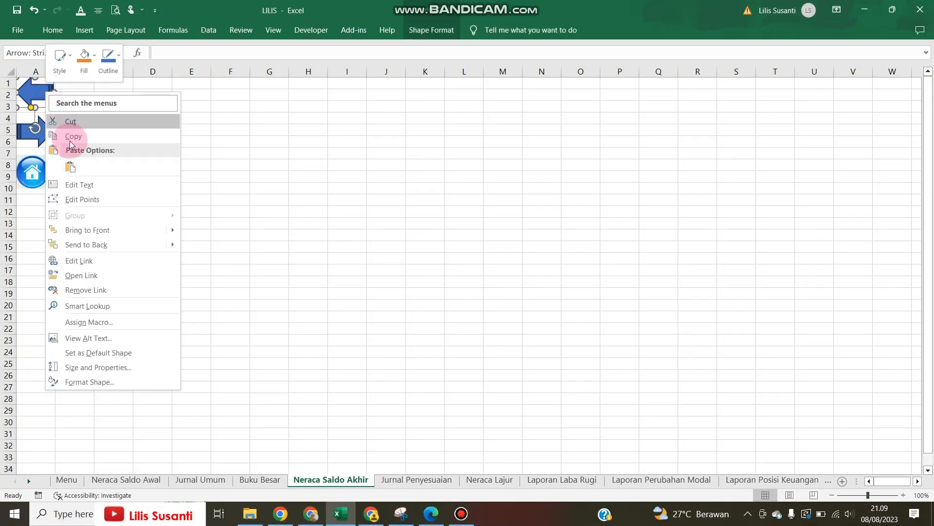
click(84, 262)
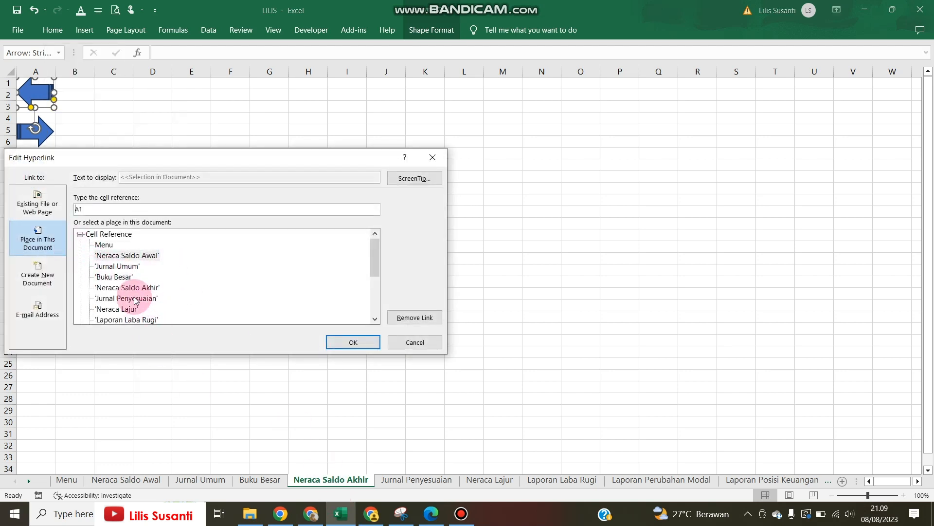
click(132, 280)
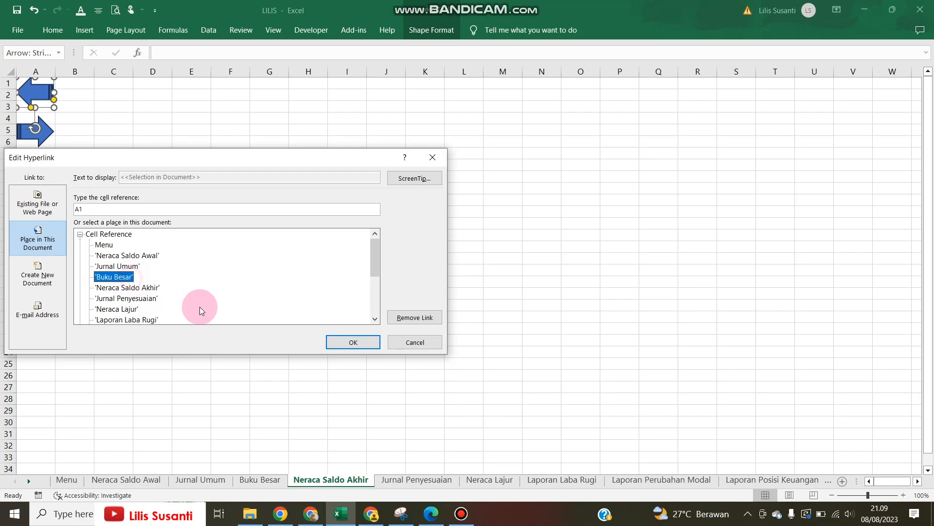
click(344, 343)
Link the forward arrow on Neraca Saldo Akhir to cell A1 of 'Jurnal Penyesuaian'.
click(117, 141)
click(50, 140)
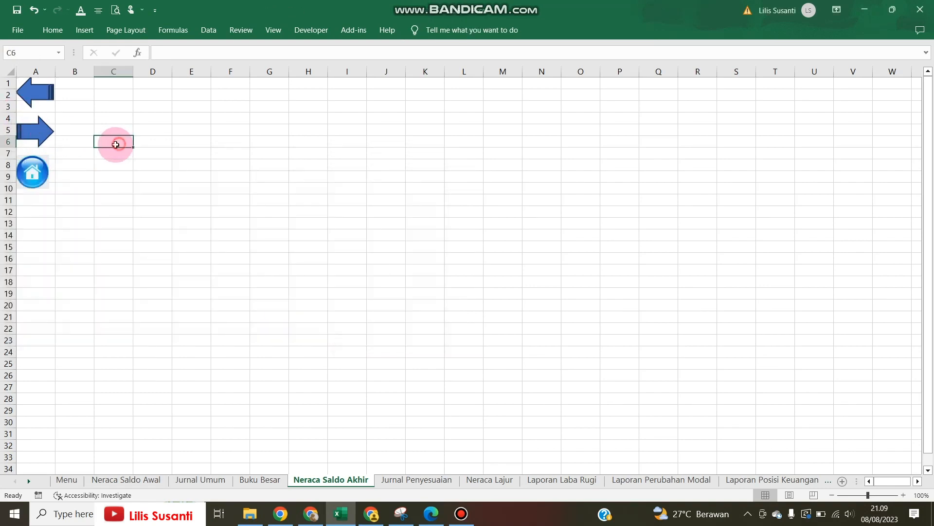
right_click(48, 134)
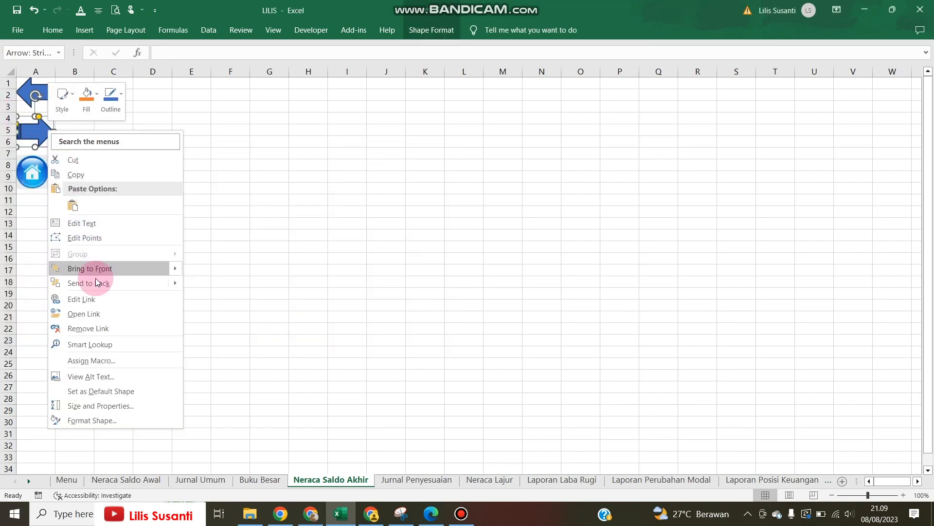
click(97, 300)
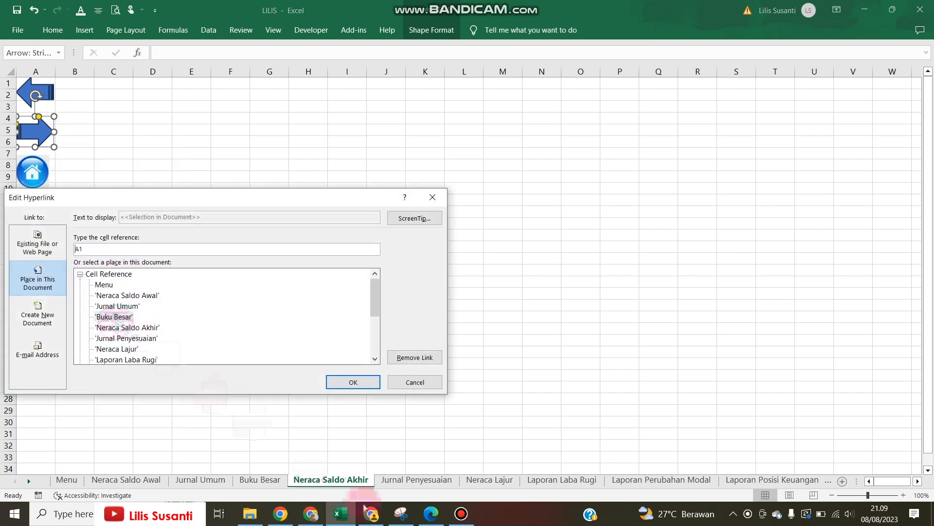
click(134, 337)
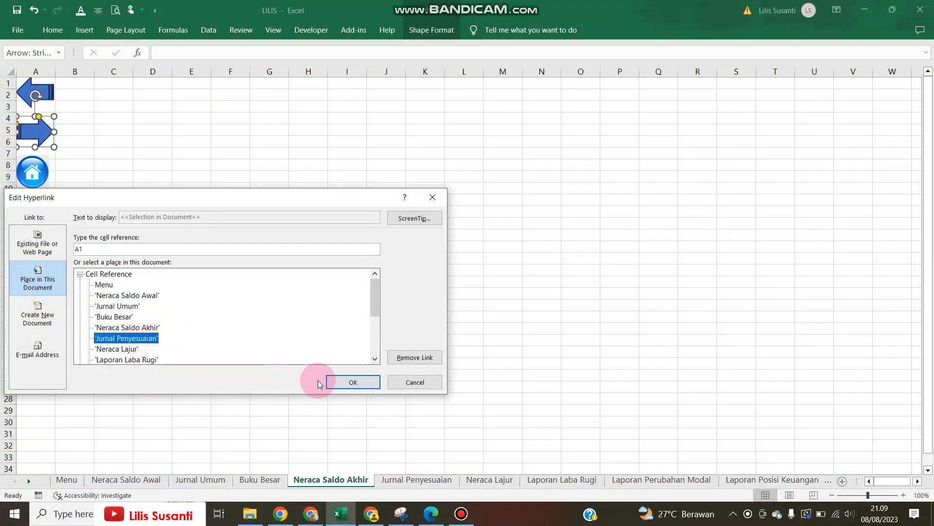
key(Return)
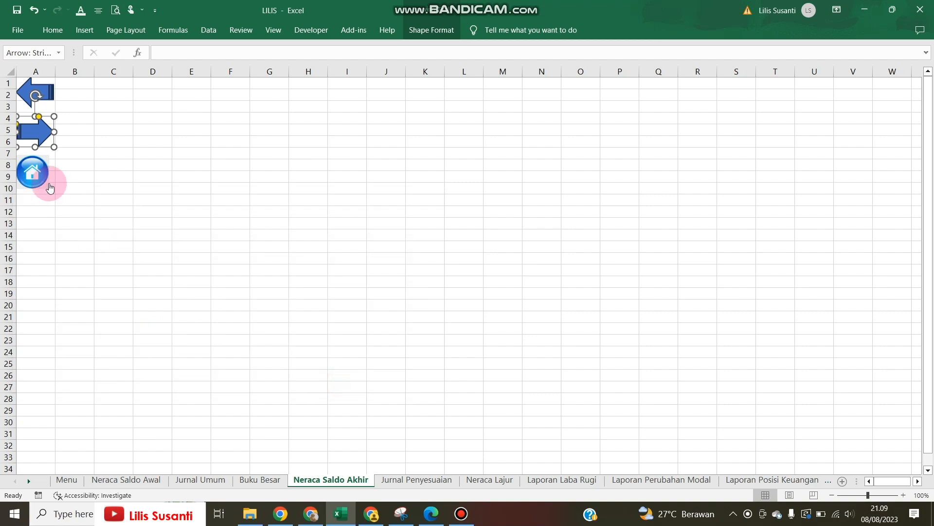
On the Jurnal Penyesuaian sheet, link the back arrow to cell A1 of 'Neraca Saldo Akhir'.
click(400, 481)
click(136, 141)
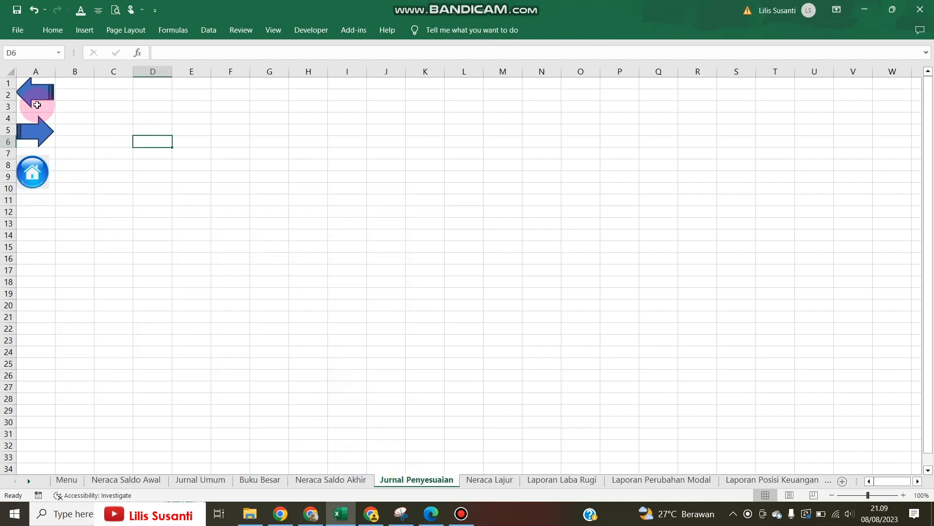
right_click(38, 98)
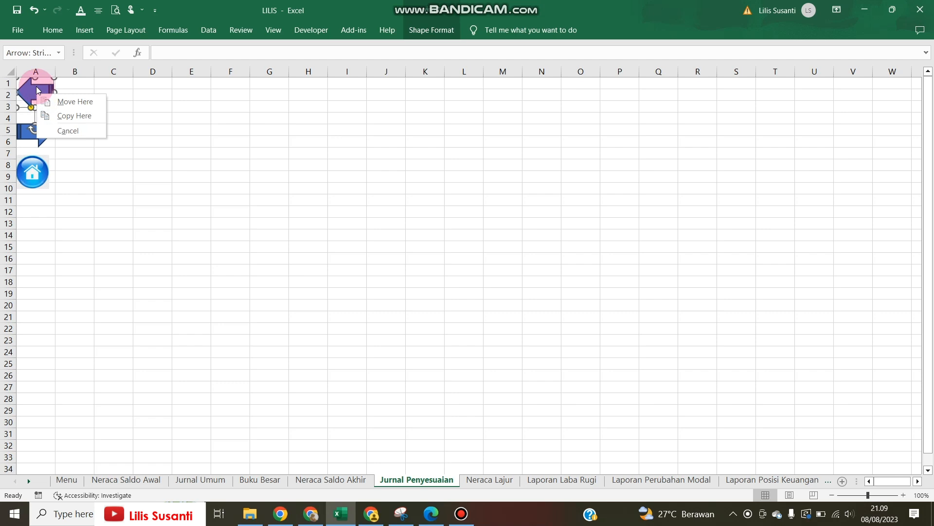
drag(286, 169, 291, 174)
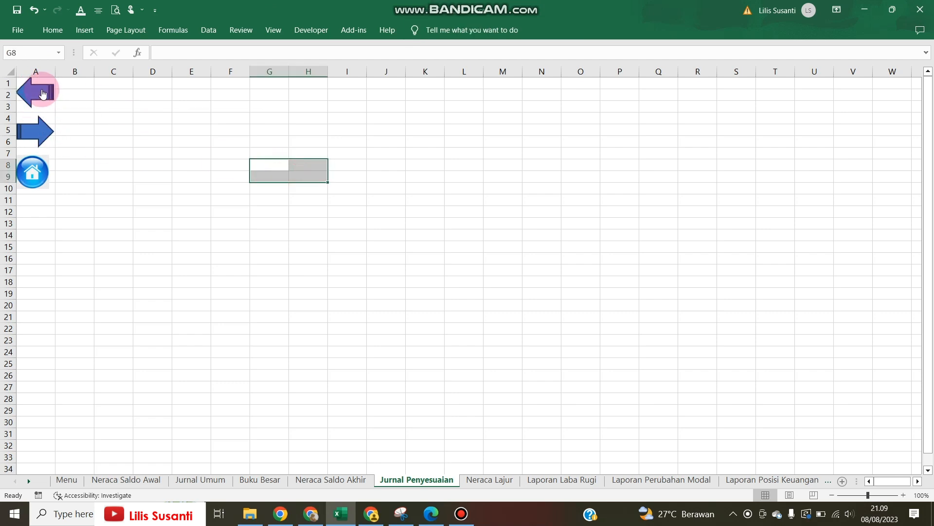
right_click(42, 91)
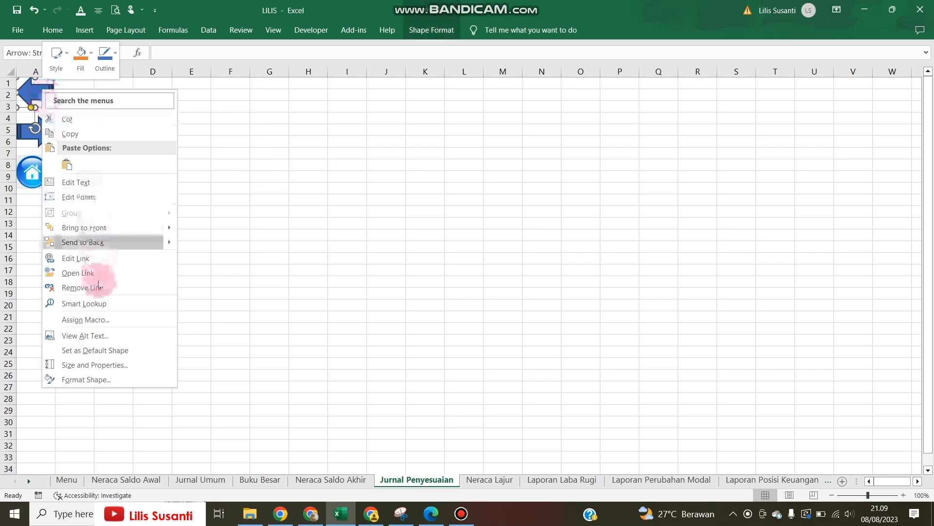
click(77, 258)
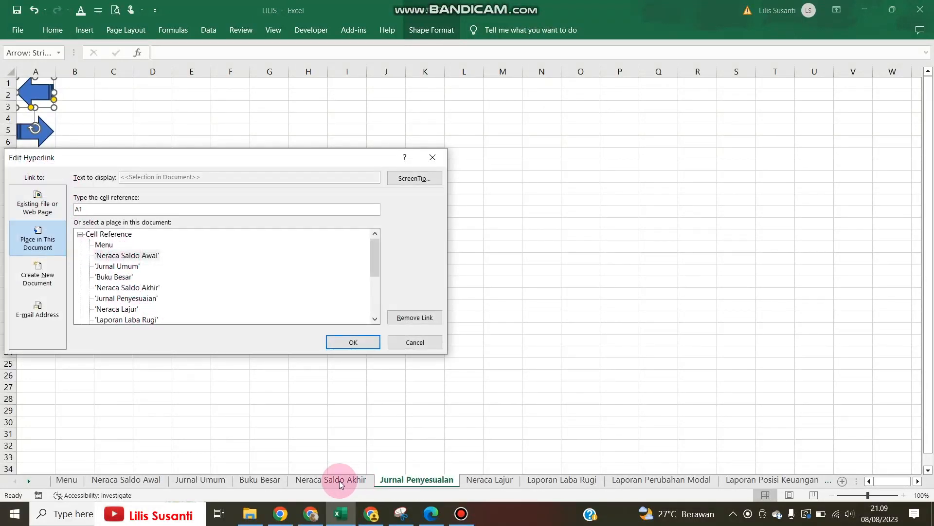
click(140, 287)
click(332, 342)
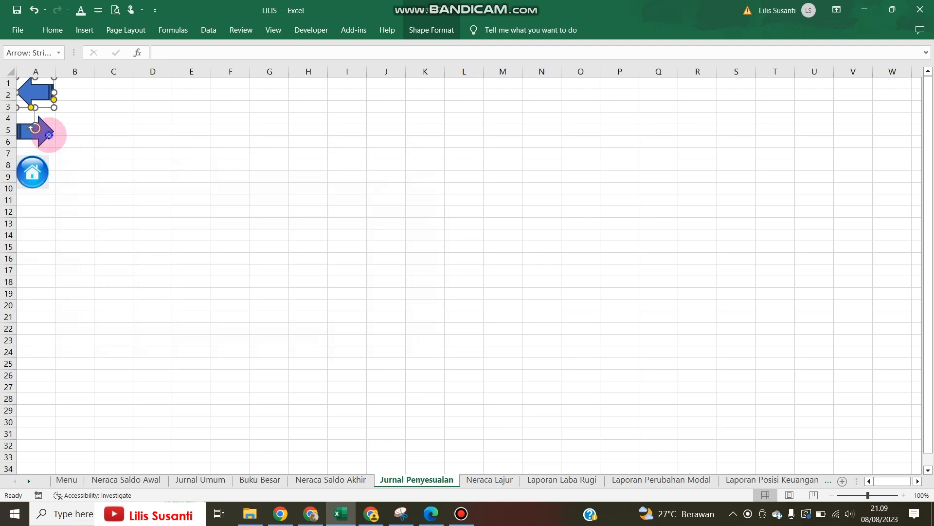
Link the forward arrow on Jurnal Penyesuaian to cell A1 of 'Neraca Lajur'.
right_click(49, 135)
click(87, 304)
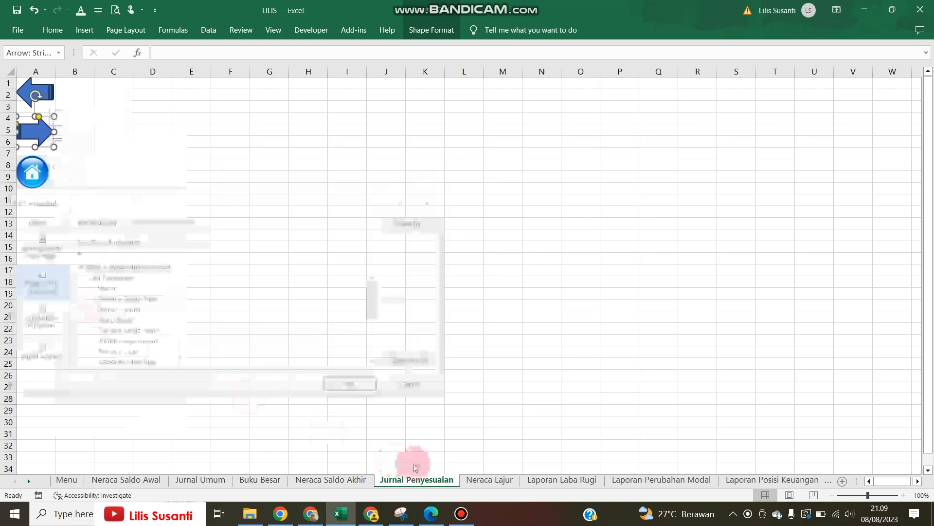
click(122, 352)
click(331, 385)
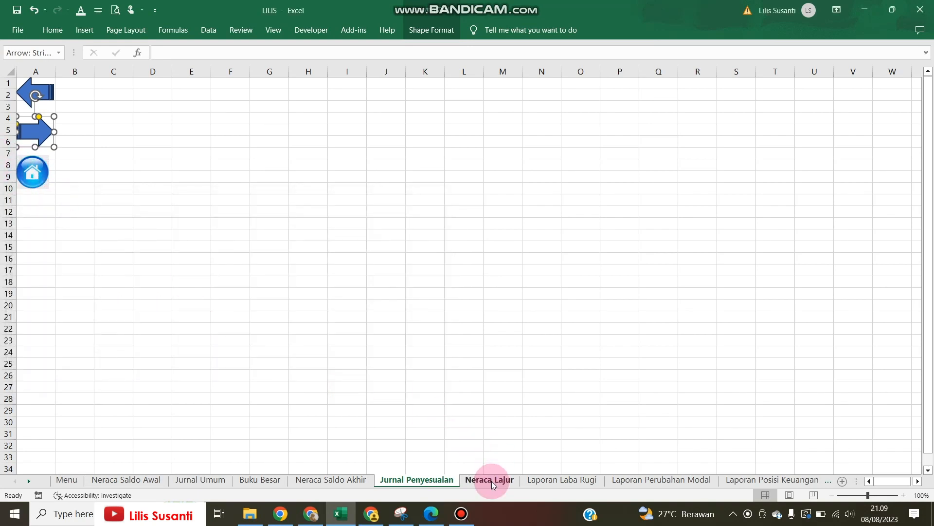
On the Neraca Lajur sheet, link the back arrow to cell A1 of 'Jurnal Penyesuaian'.
click(493, 484)
click(177, 187)
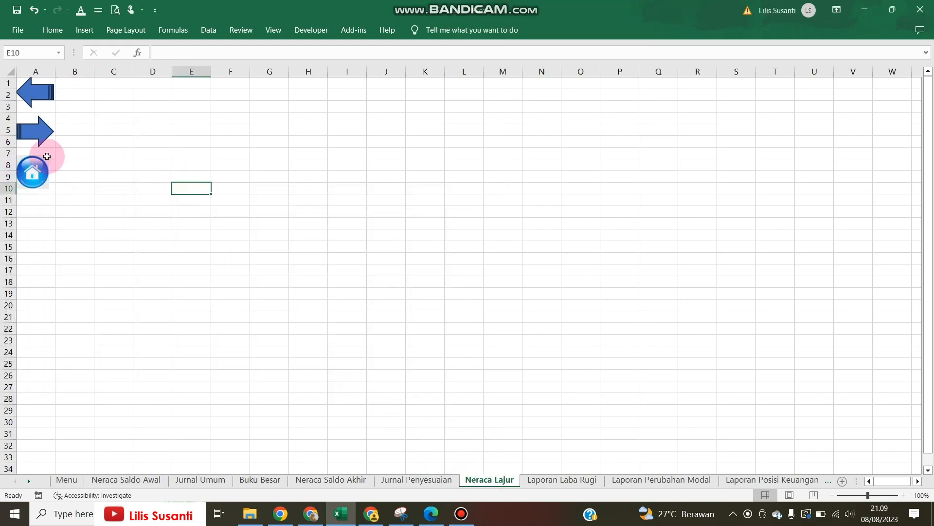
right_click(30, 89)
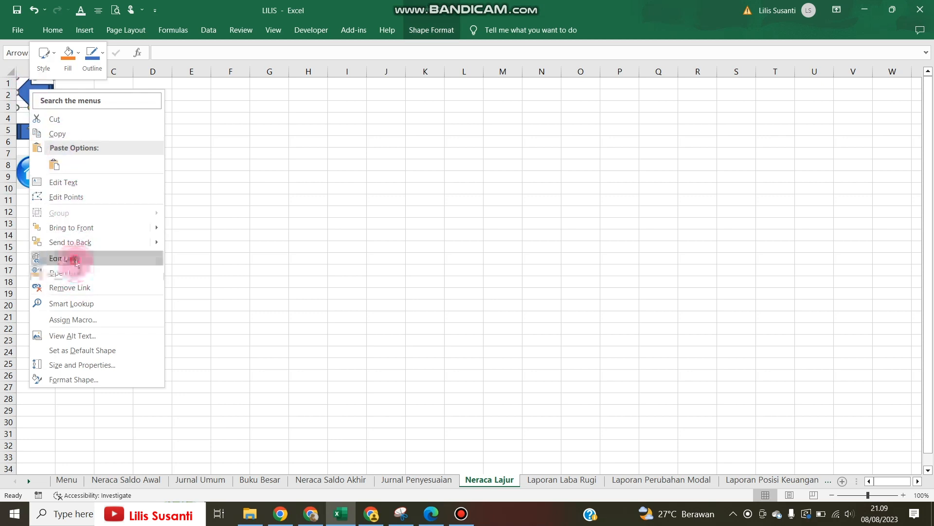
click(76, 259)
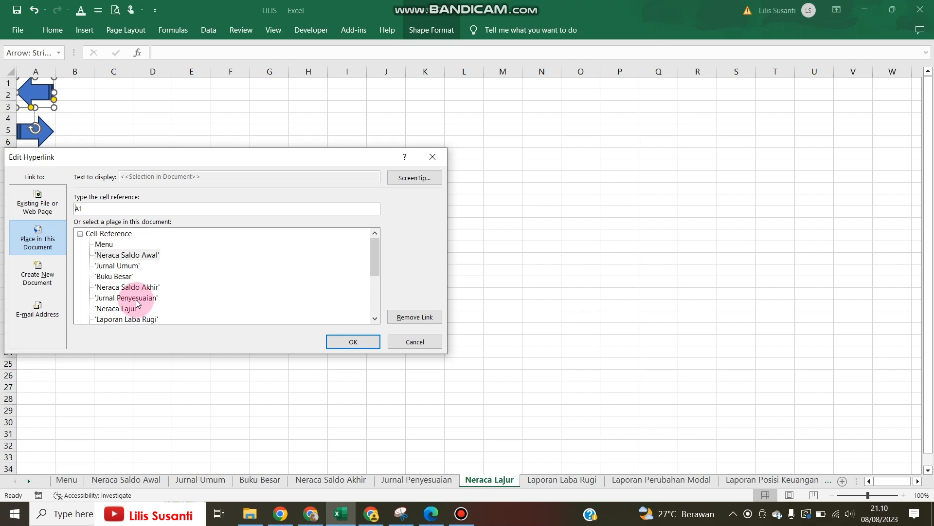
click(351, 341)
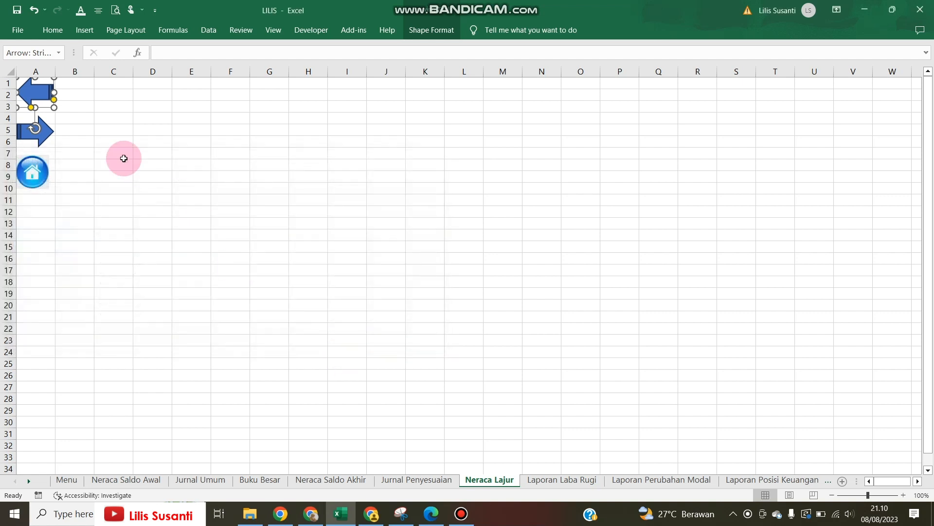
Link the forward arrow on Neraca Lajur to cell A1 of 'Laporan Laba Rugi'.
right_click(52, 138)
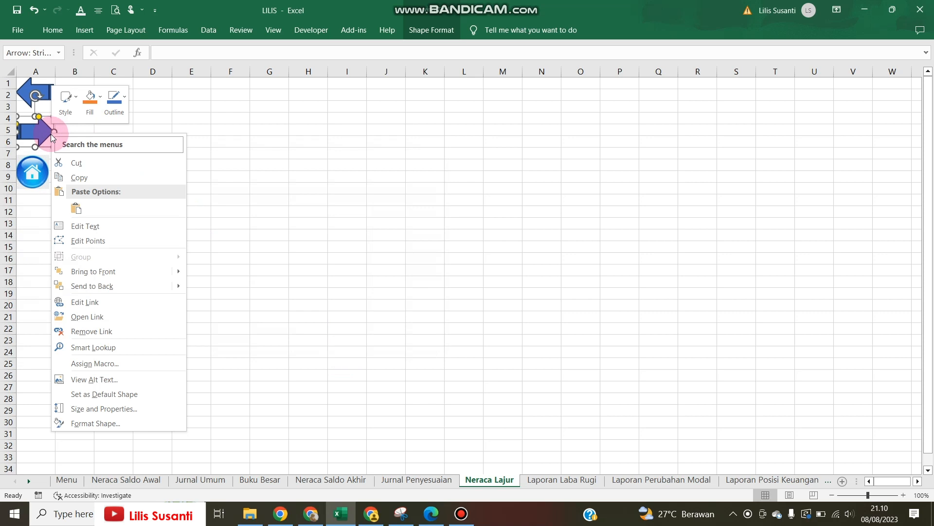
click(93, 303)
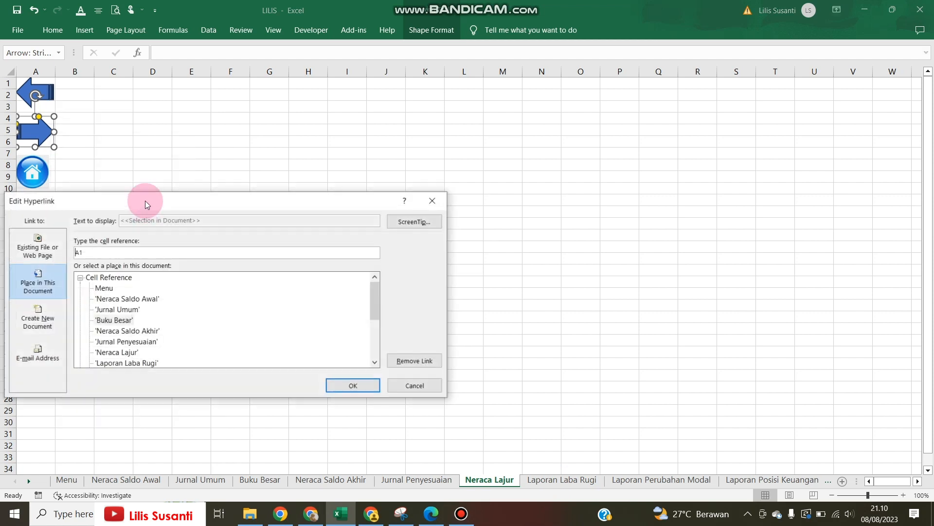
click(127, 364)
click(344, 386)
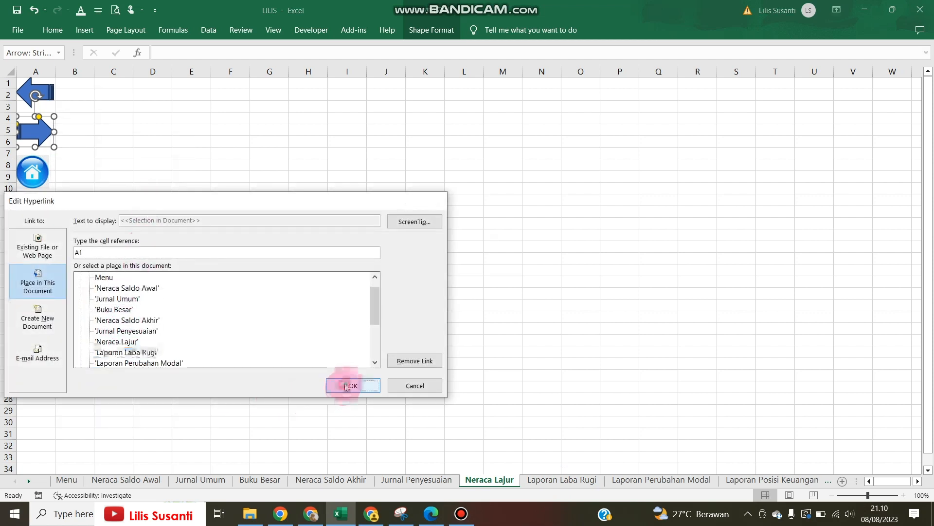
click(41, 248)
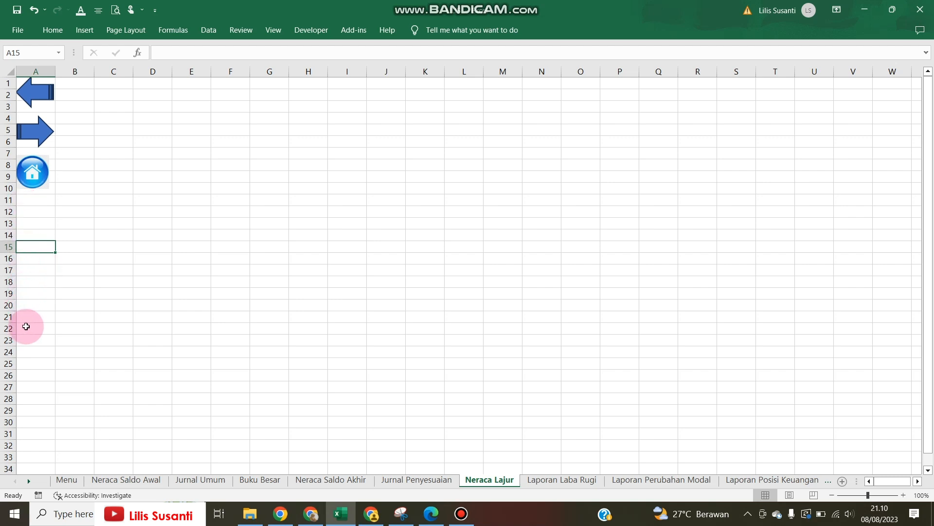
On the Laporan Laba Rugi sheet, link the back arrow to cell A1 of 'Neraca Lajur'.
click(554, 482)
click(177, 190)
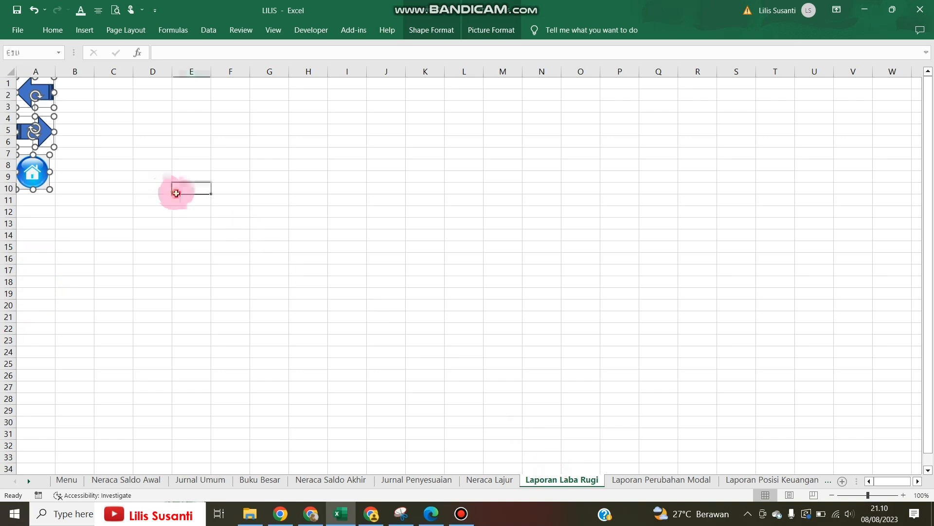
right_click(40, 91)
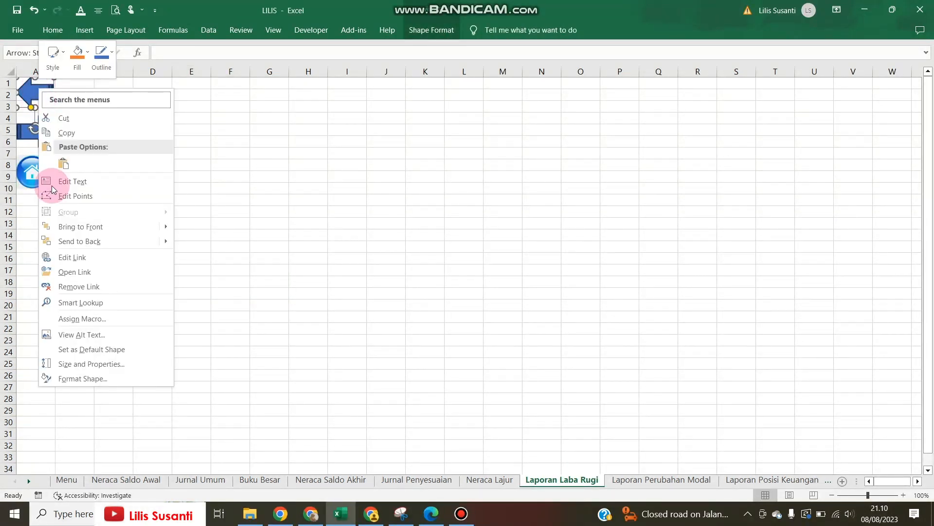
click(70, 258)
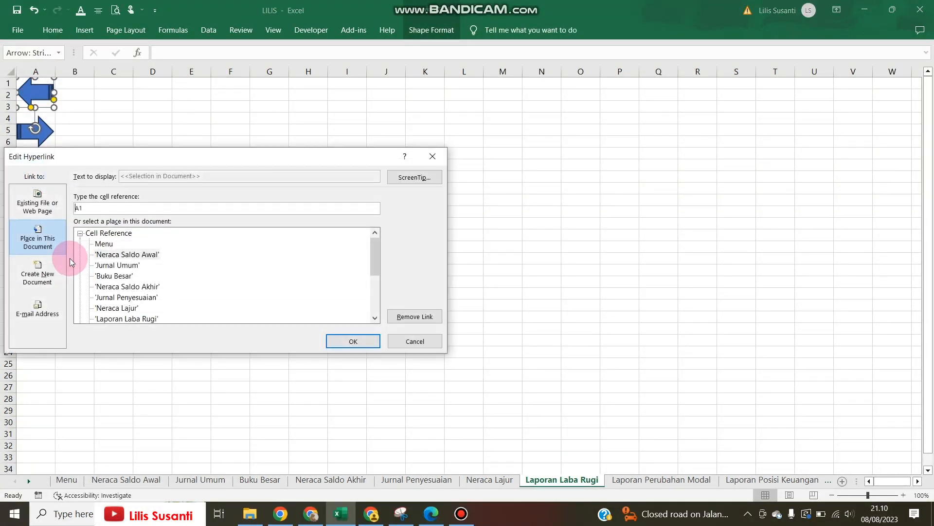
click(117, 308)
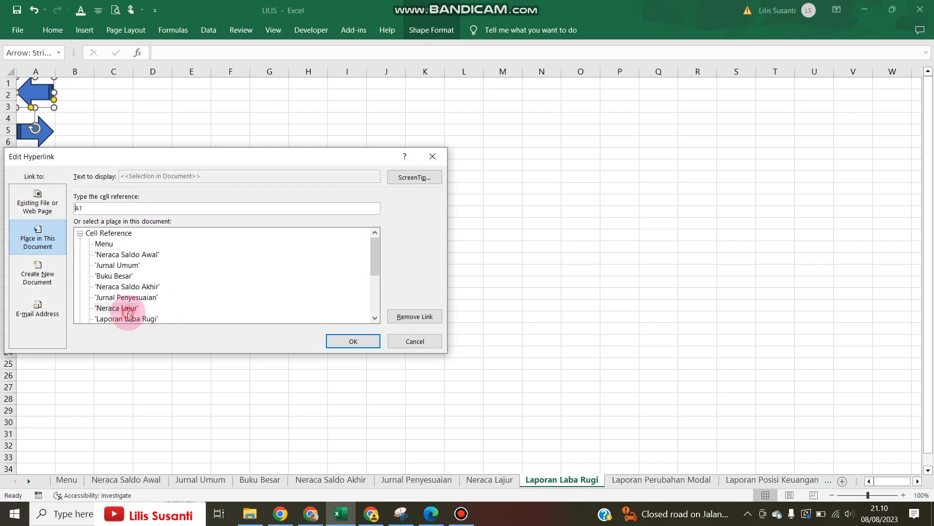
click(328, 341)
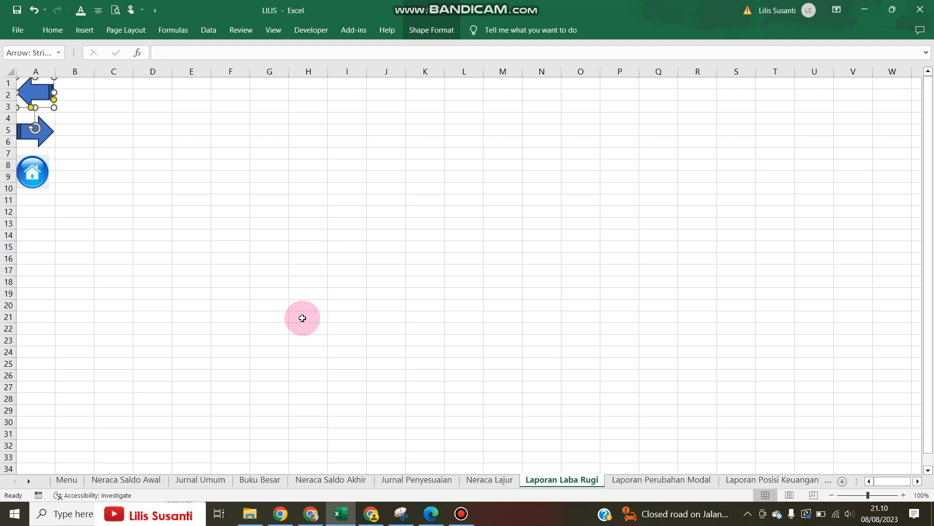
click(67, 138)
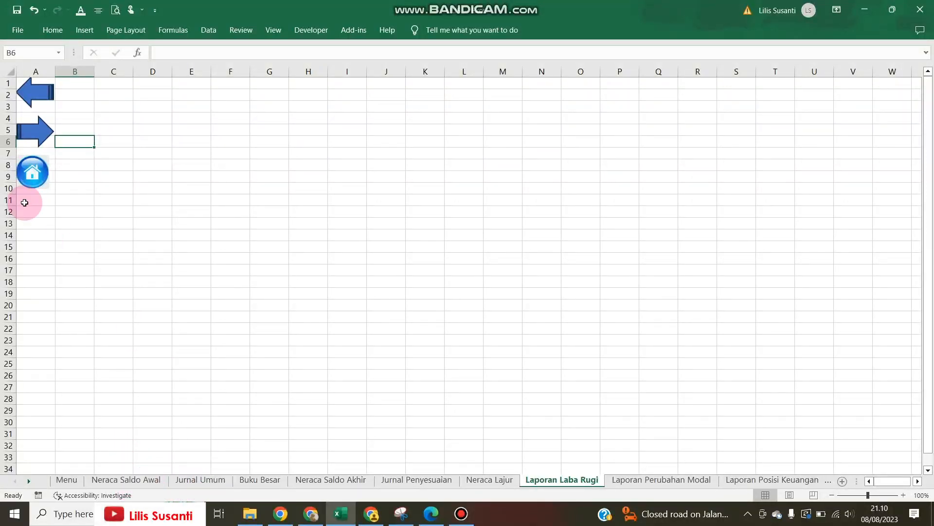
Link the forward arrow on Laporan Laba Rugi to cell A1 of 'Laporan Perubahan Modal'.
right_click(38, 136)
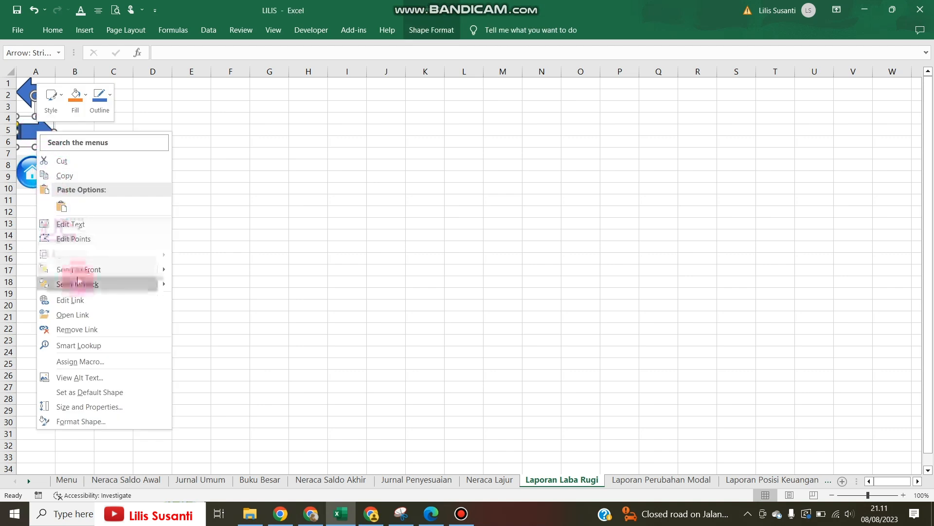
click(85, 304)
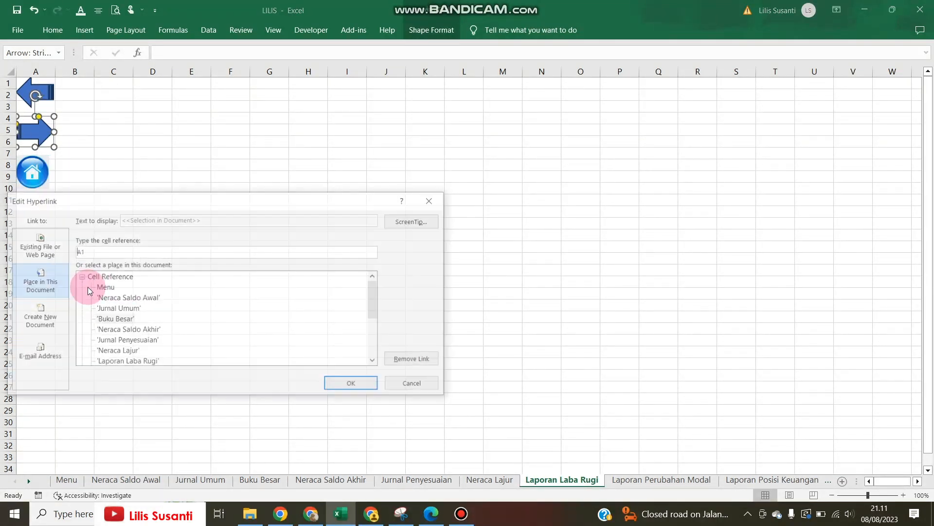
click(137, 340)
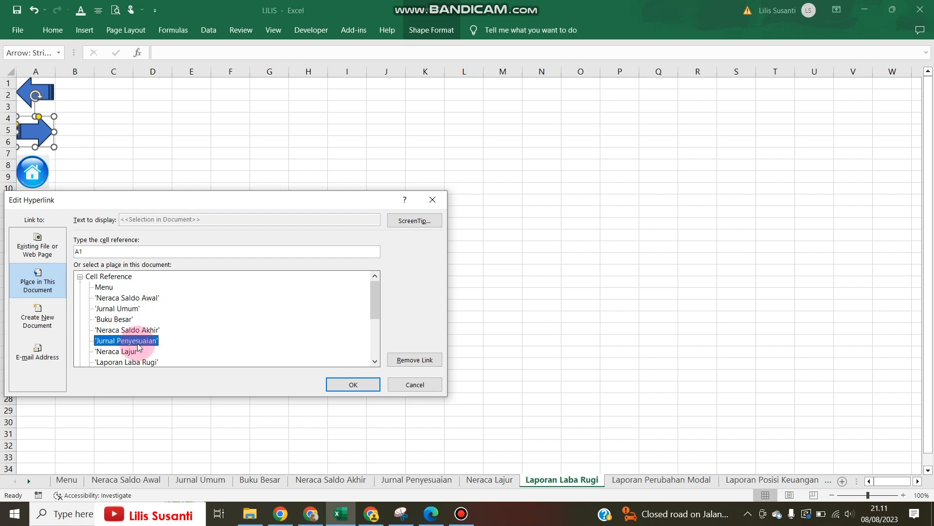
scroll(137, 340, down, 1)
click(139, 340)
click(352, 384)
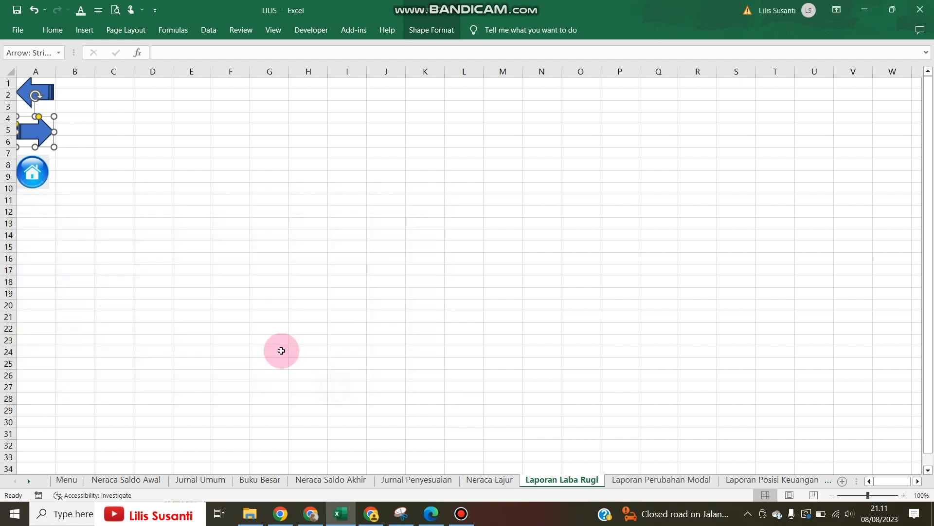
On the Laporan Perubahan Modal sheet, link the back arrow to cell A1 of 'Laporan Laba Rugi'.
click(637, 482)
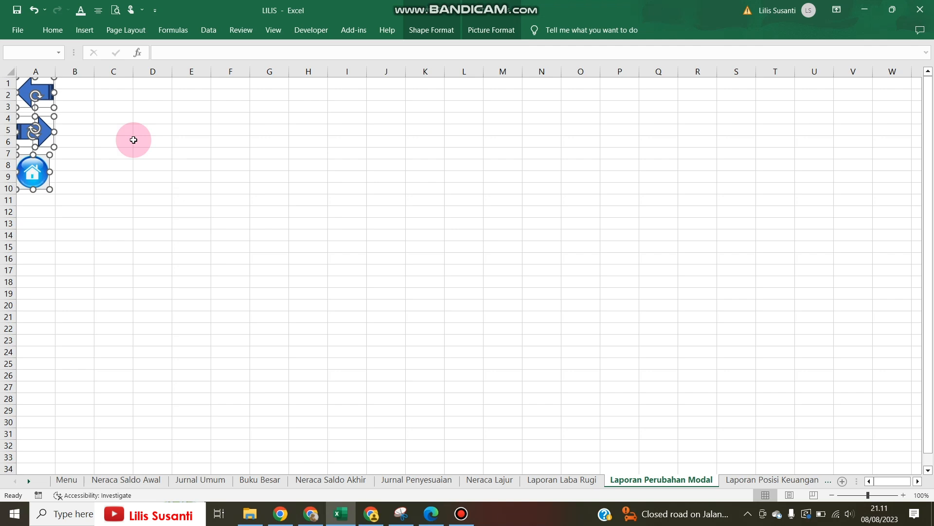
click(121, 140)
right_click(48, 94)
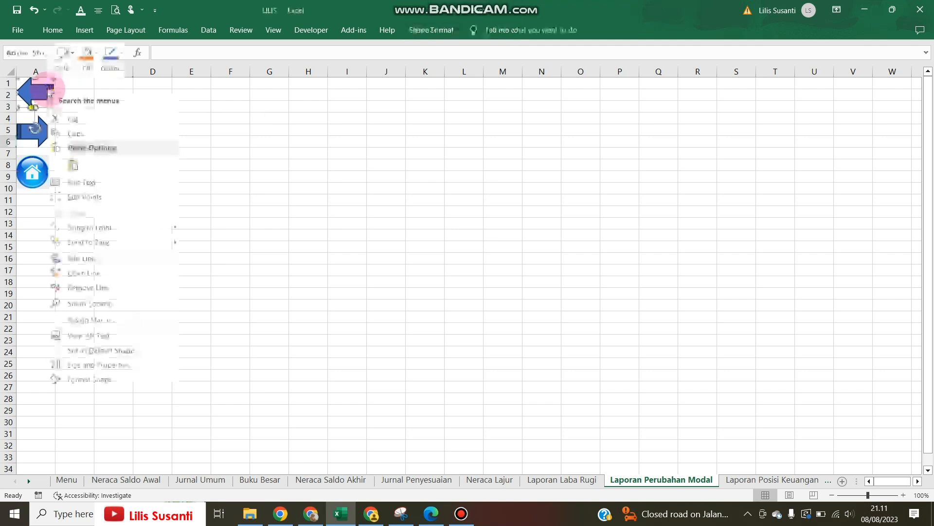
click(79, 258)
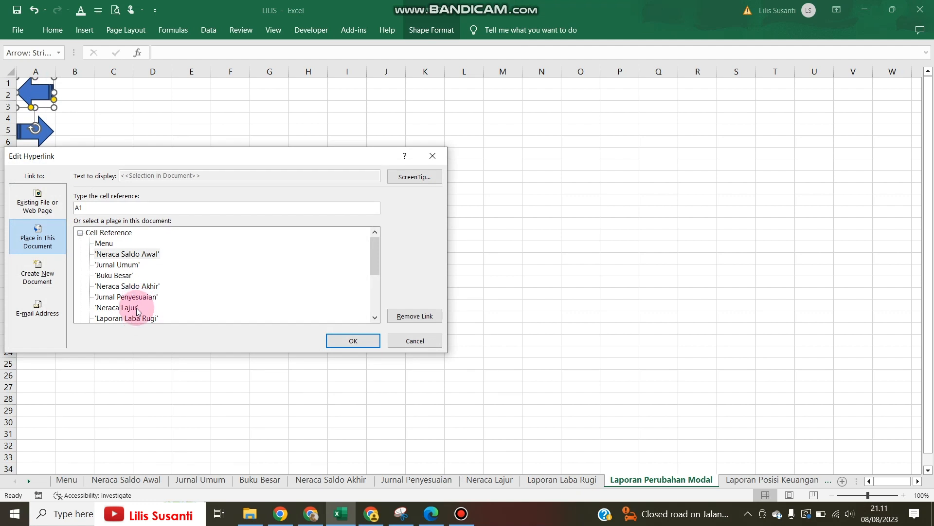
click(344, 348)
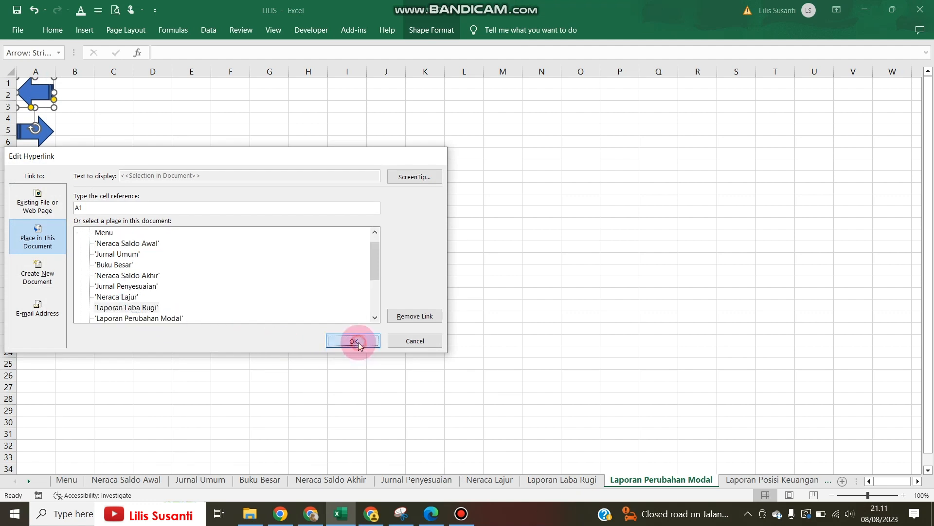
Link the forward arrow on Laporan Perubahan Modal to cell A1 of 'Laporan Posisi Keuangan'.
right_click(47, 131)
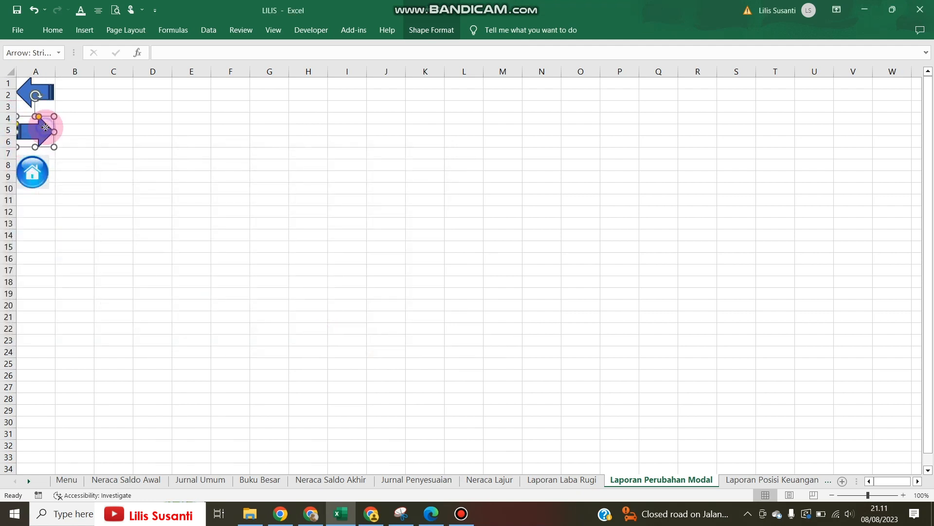
click(93, 300)
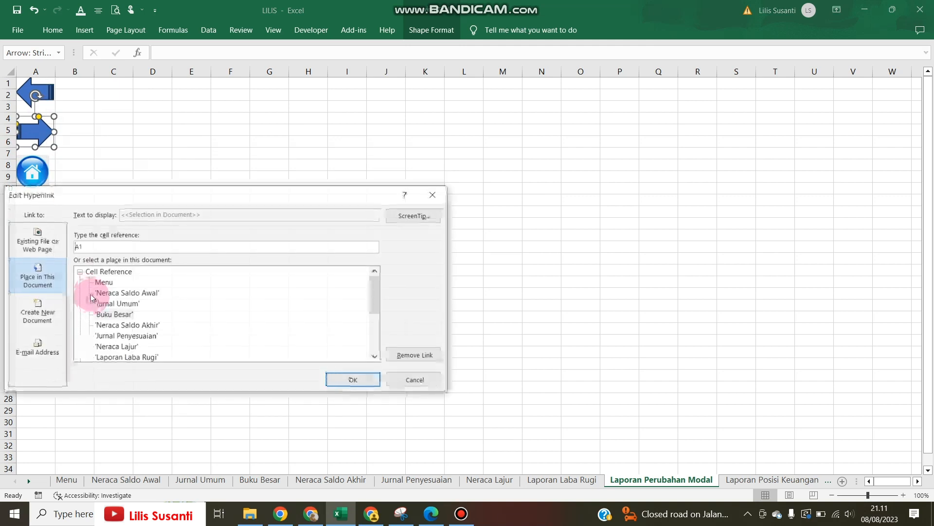
scroll(117, 324, down, 1)
click(152, 351)
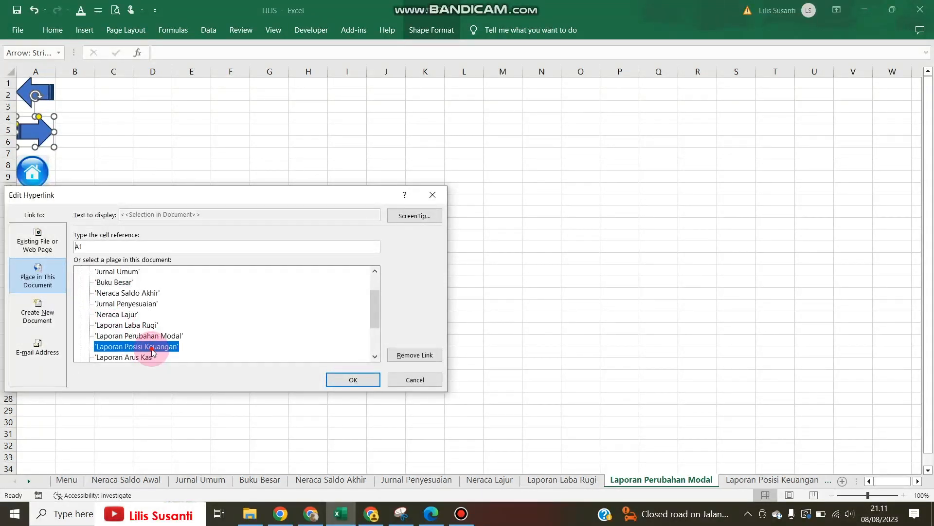
click(336, 380)
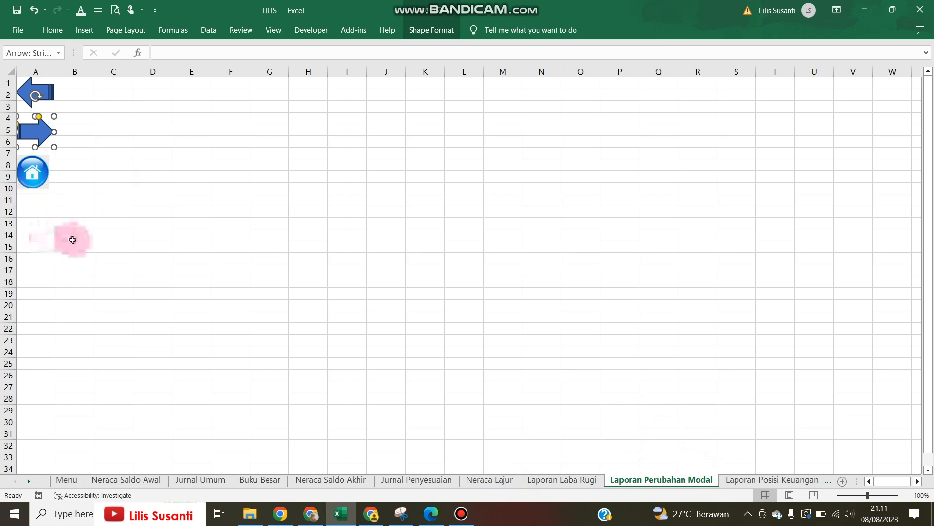
On the Laporan Posisi Keuangan sheet, link the back arrow to cell A1 of 'Laporan Perubahan Modal'.
click(756, 482)
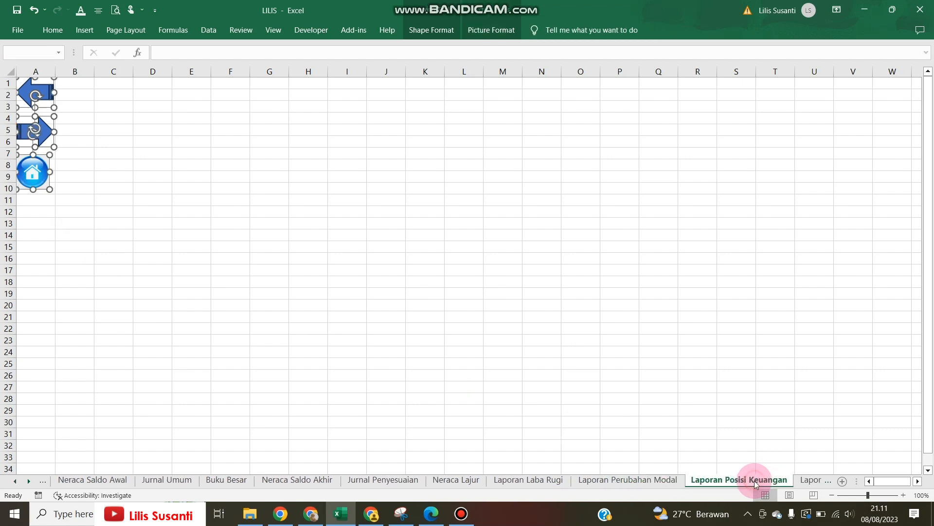
click(74, 246)
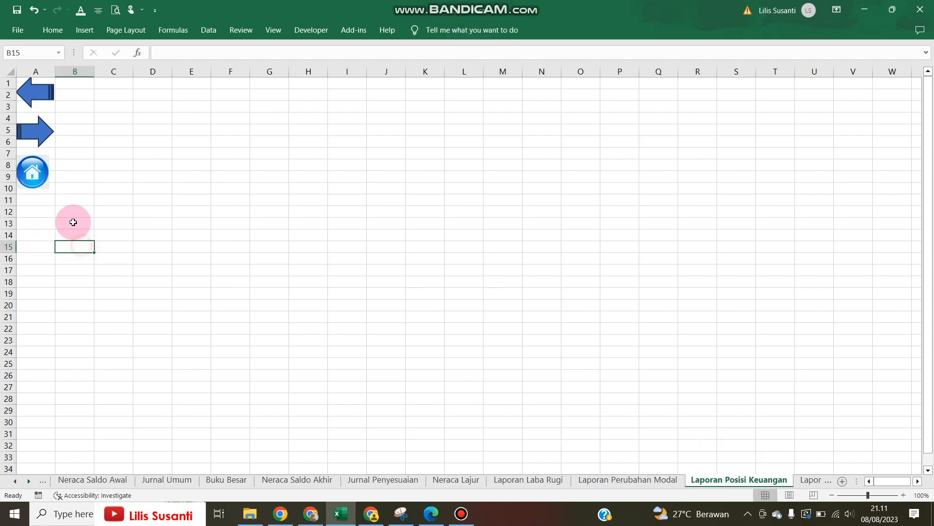
right_click(32, 100)
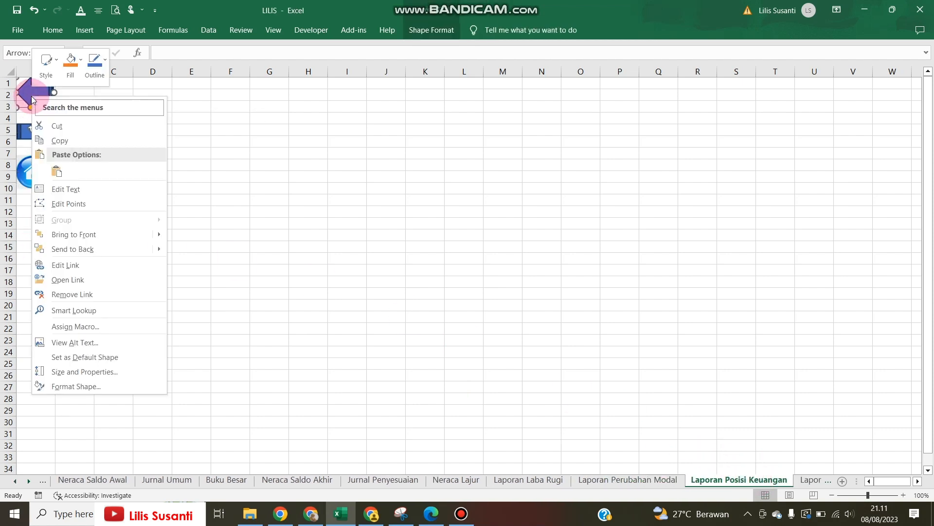
click(51, 270)
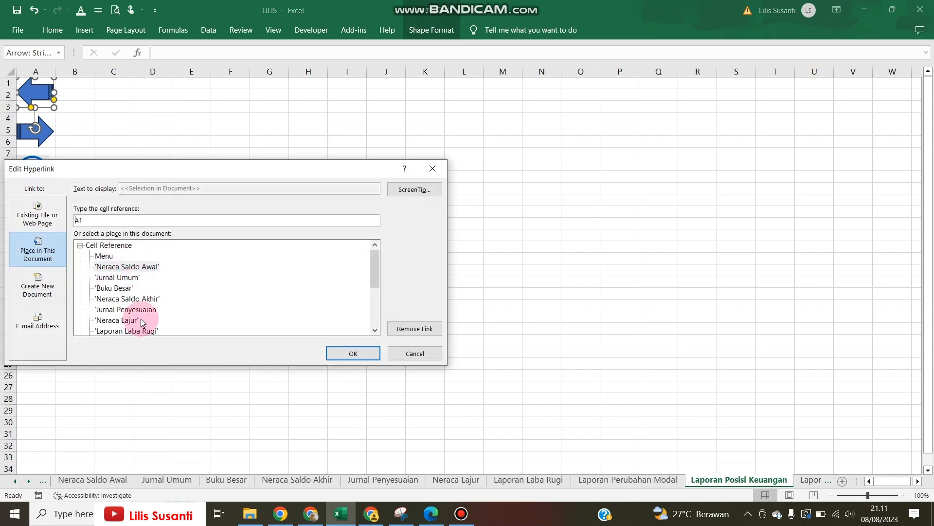
scroll(142, 321, down, 1)
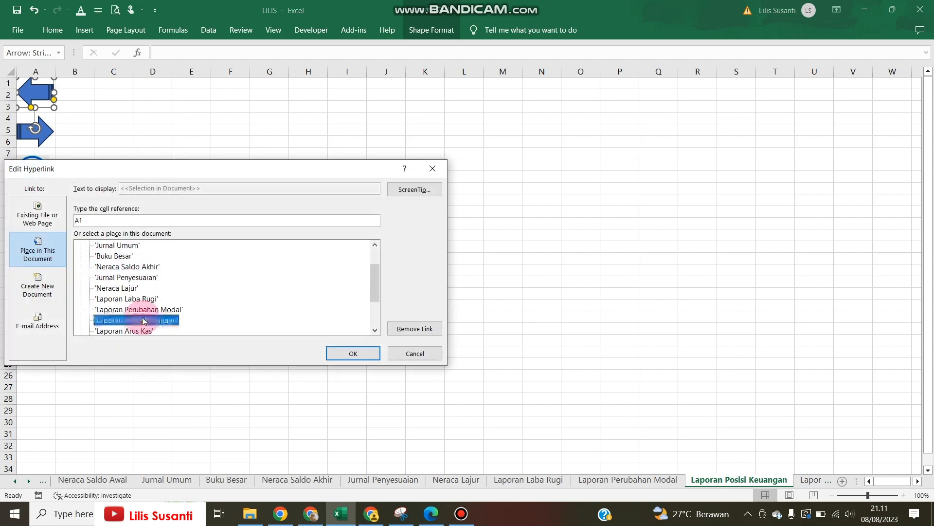
click(142, 310)
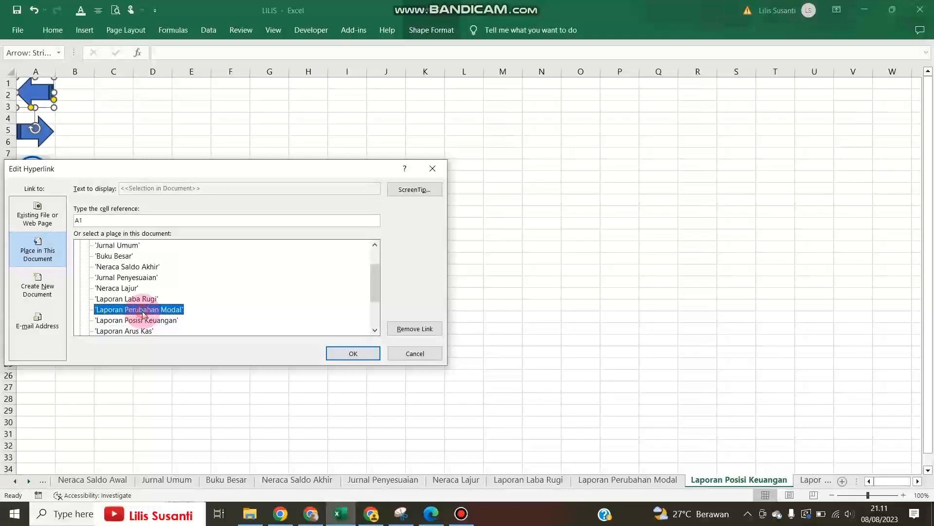
click(340, 354)
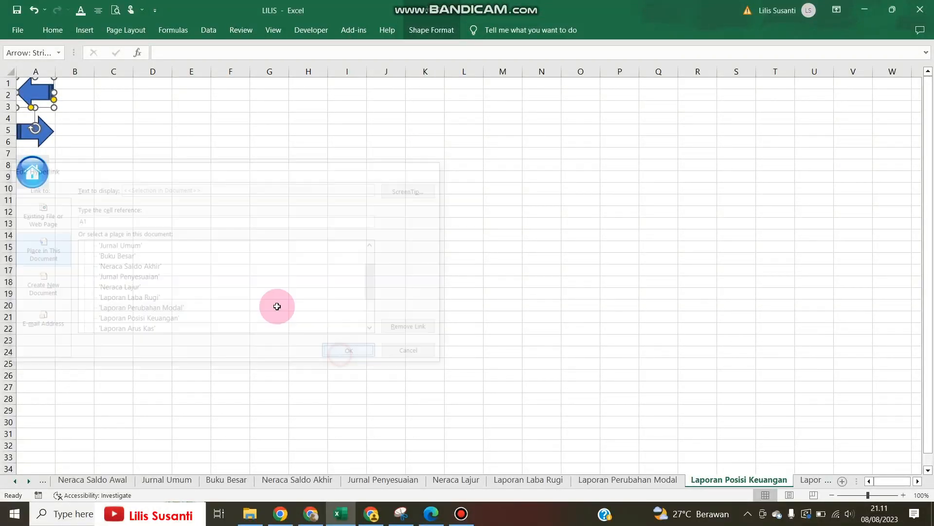
Link the forward arrow on Laporan Posisi Keuangan to cell A1 of 'Laporan Arus Kas'.
right_click(52, 138)
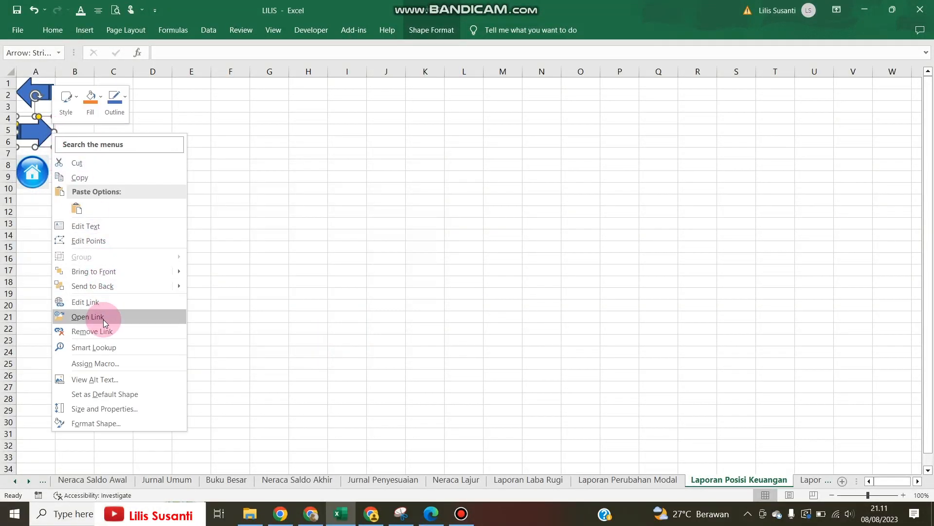
click(102, 303)
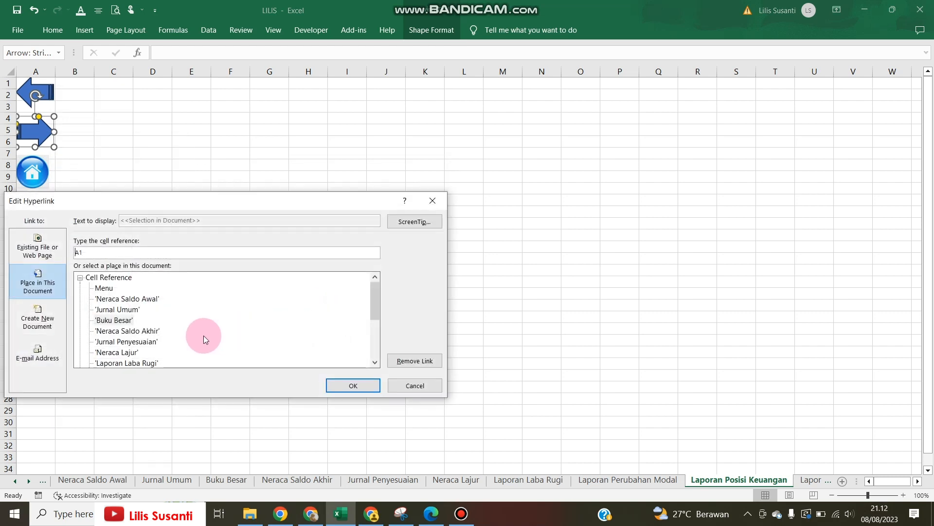
scroll(204, 335, down, 1)
click(155, 363)
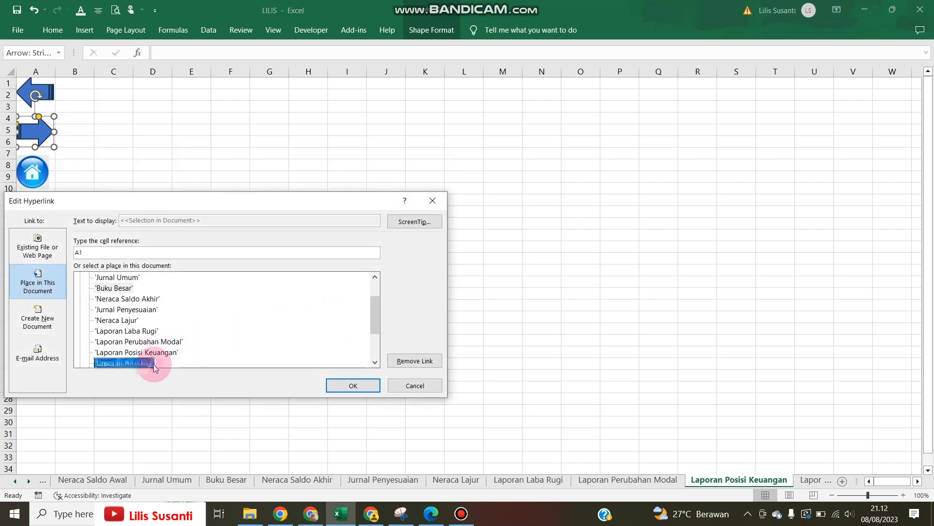
click(330, 387)
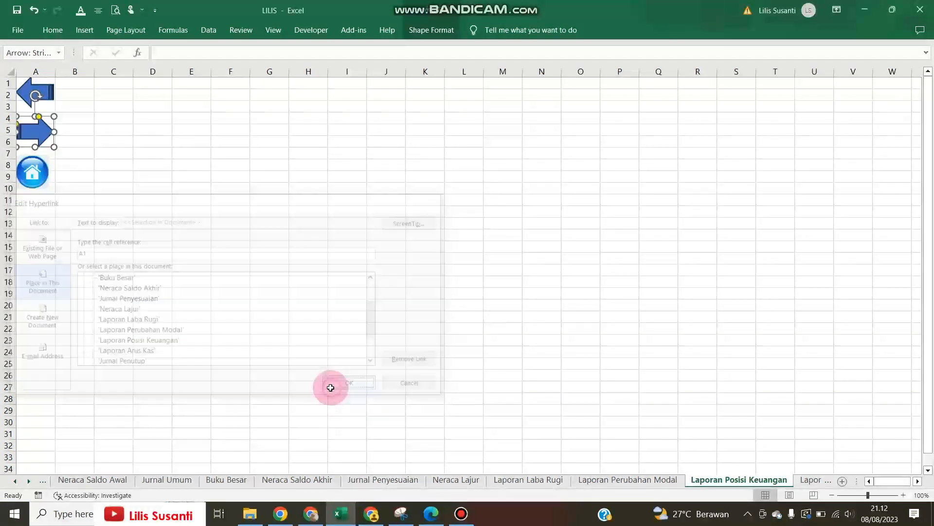
On the Laporan Arus Kas sheet, link the back arrow to cell A1 of 'Laporan Posisi Keuangan'.
click(806, 481)
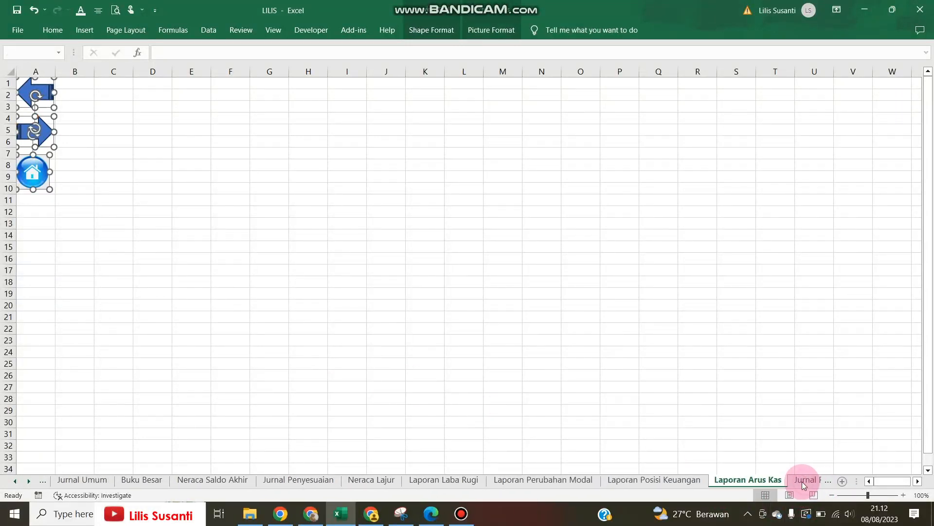
click(266, 177)
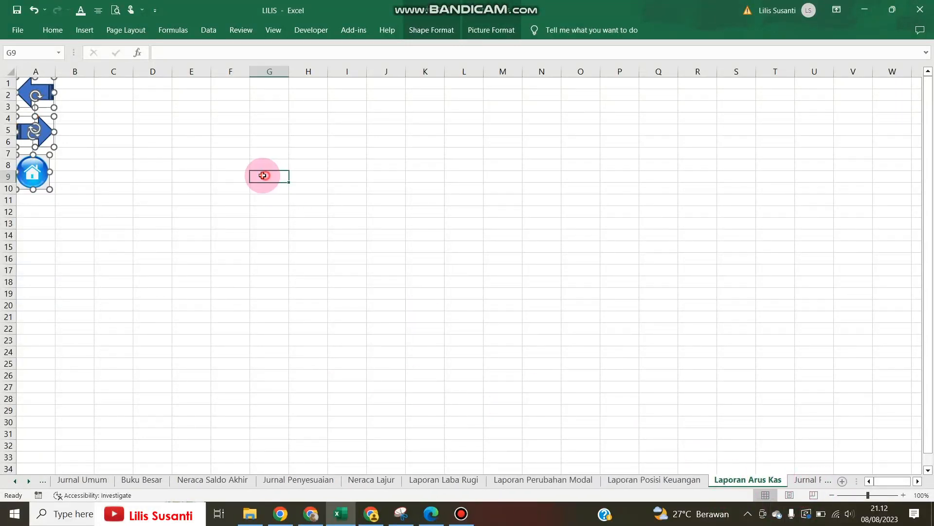
right_click(39, 96)
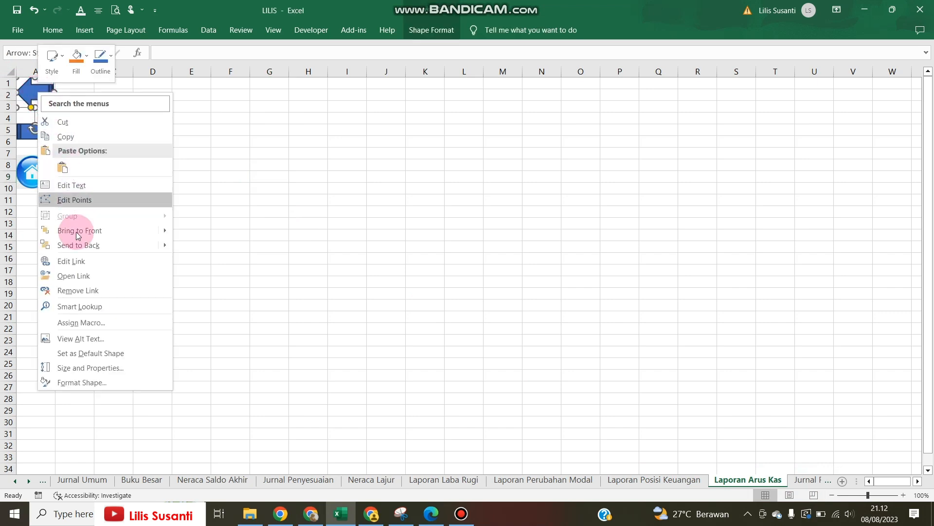
click(76, 263)
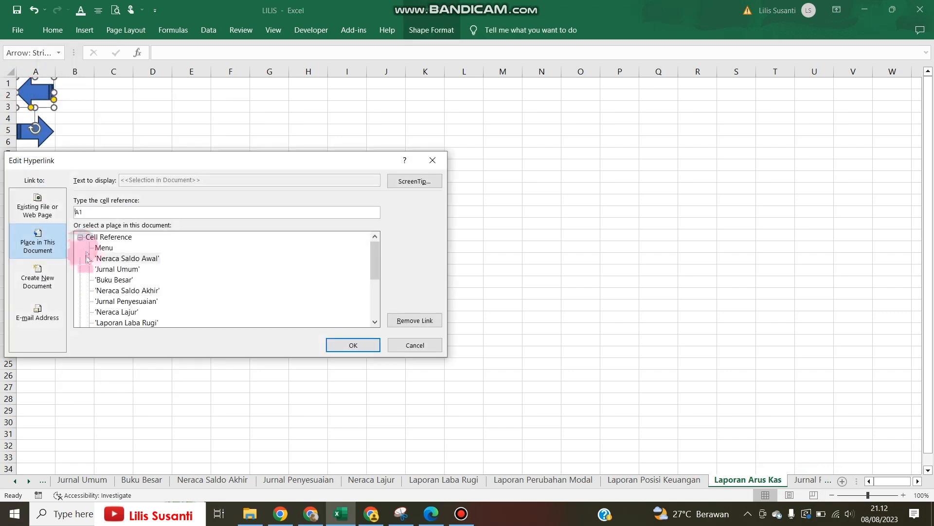
scroll(107, 302, down, 1)
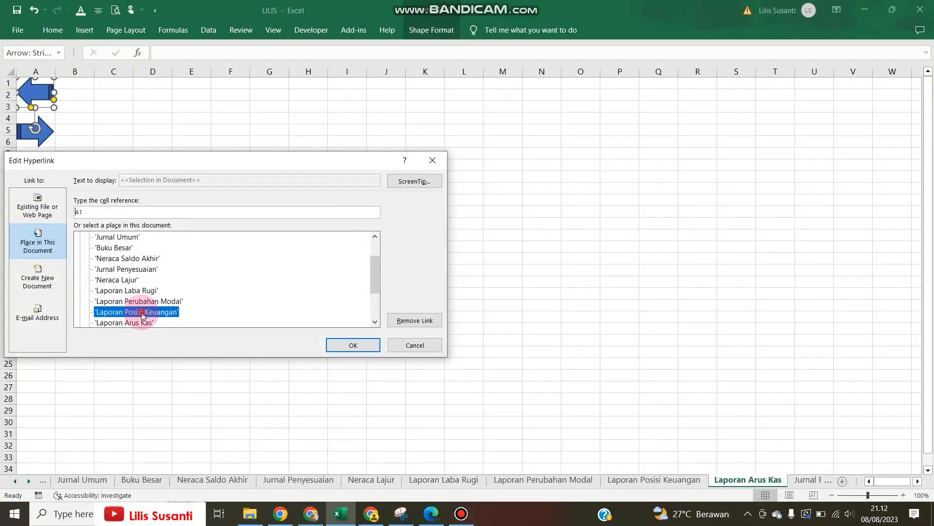
click(347, 343)
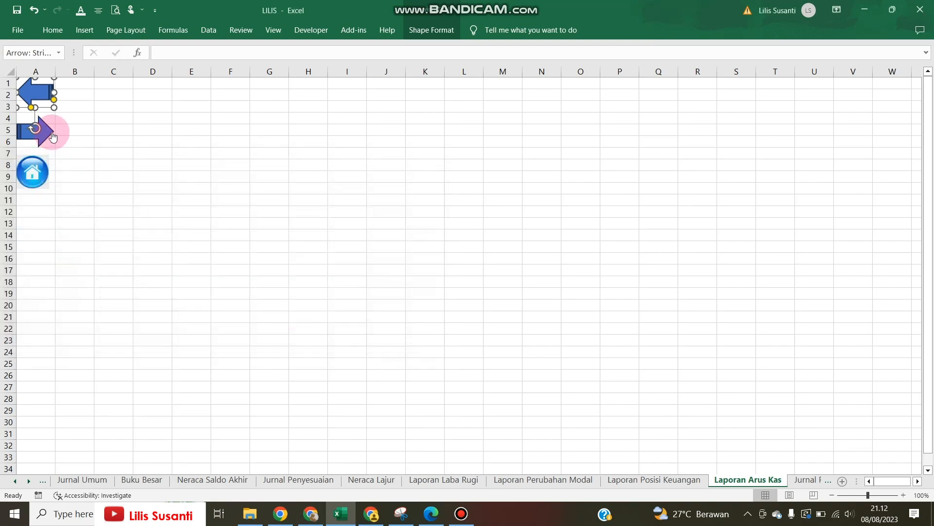
Link the forward arrow on Laporan Arus Kas to cell A1 of 'Jurnal Penutup'.
right_click(52, 131)
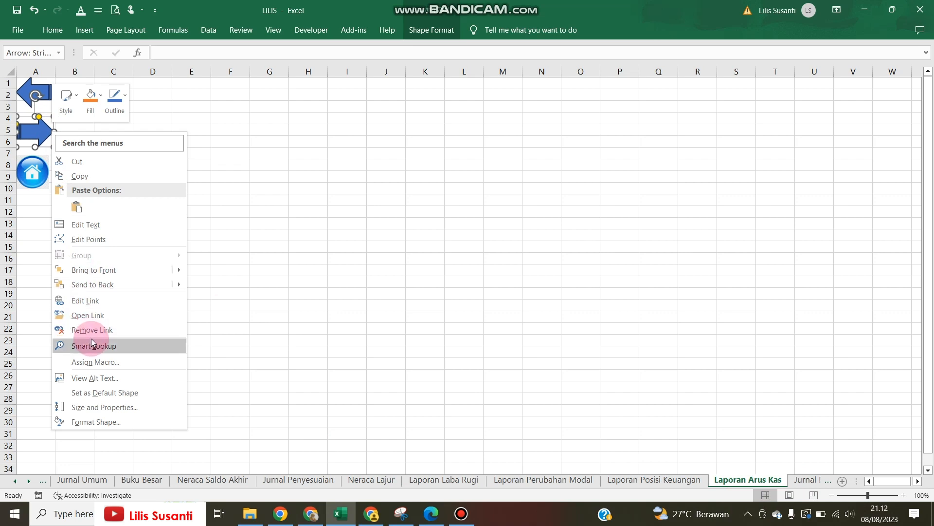
click(92, 301)
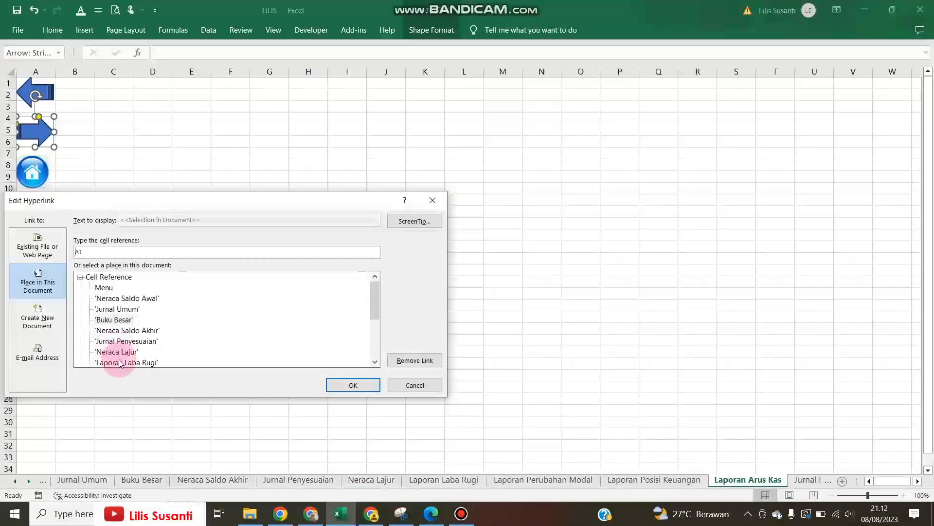
scroll(124, 361, down, 2)
click(121, 340)
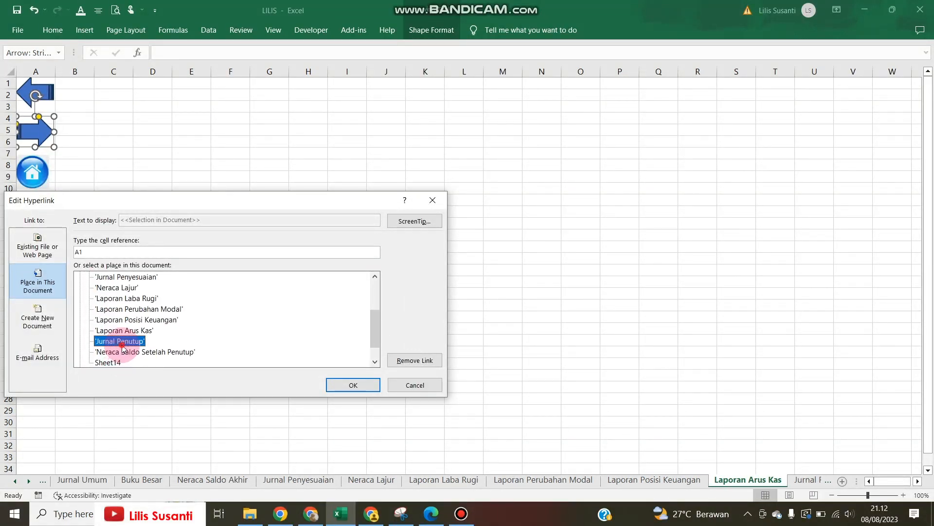
click(341, 385)
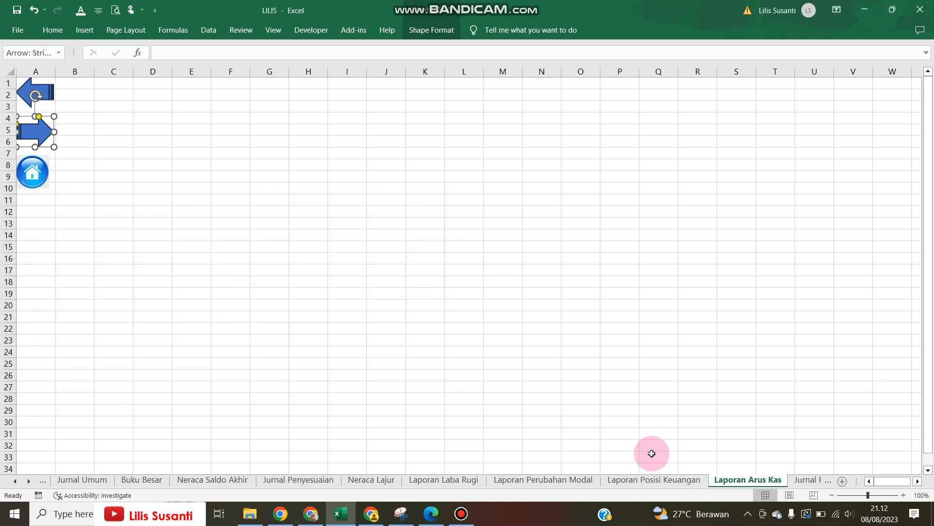
Test the forward arrow links on the Laporan Arus Kas and Jurnal Penutup sheets, finishing on Jurnal Penutup.
click(814, 480)
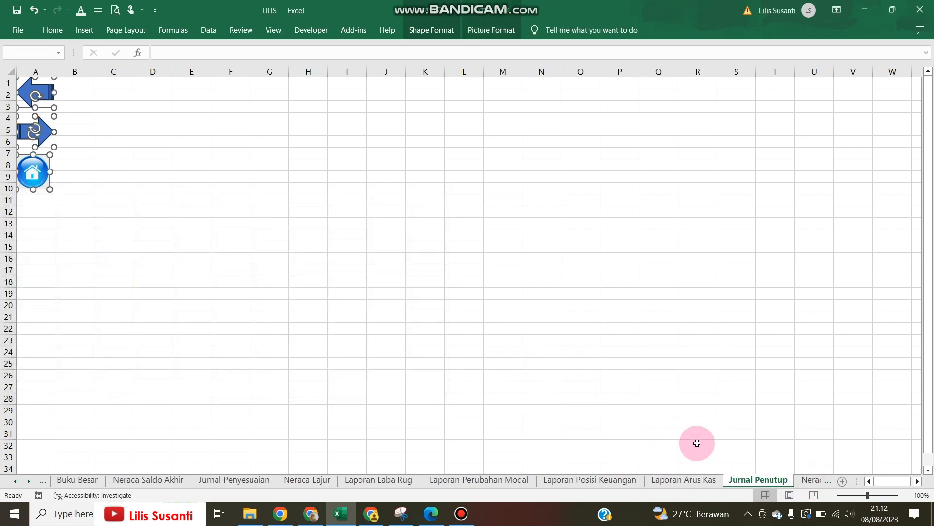
click(278, 212)
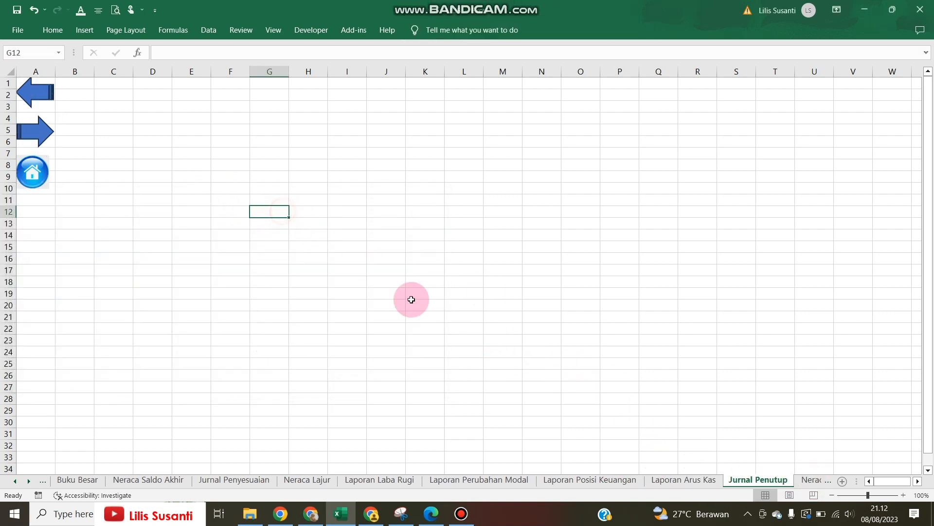
click(680, 483)
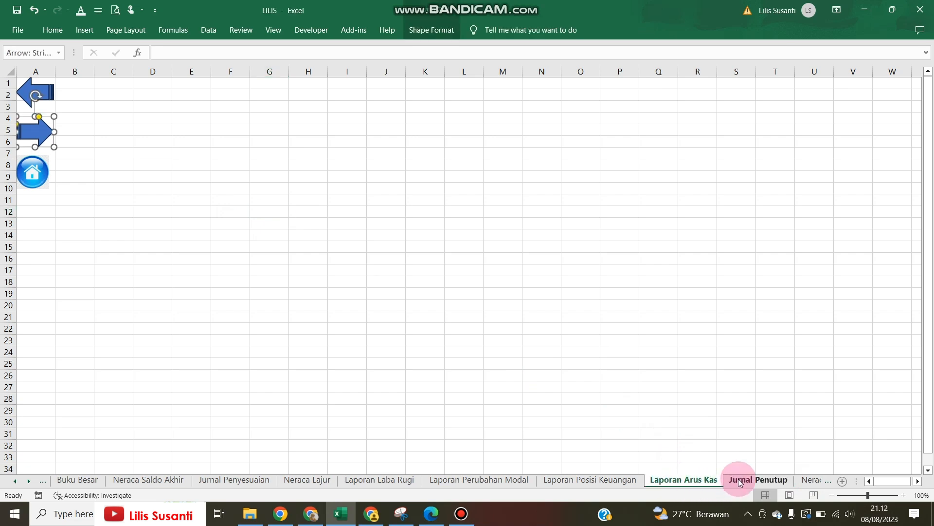
click(308, 246)
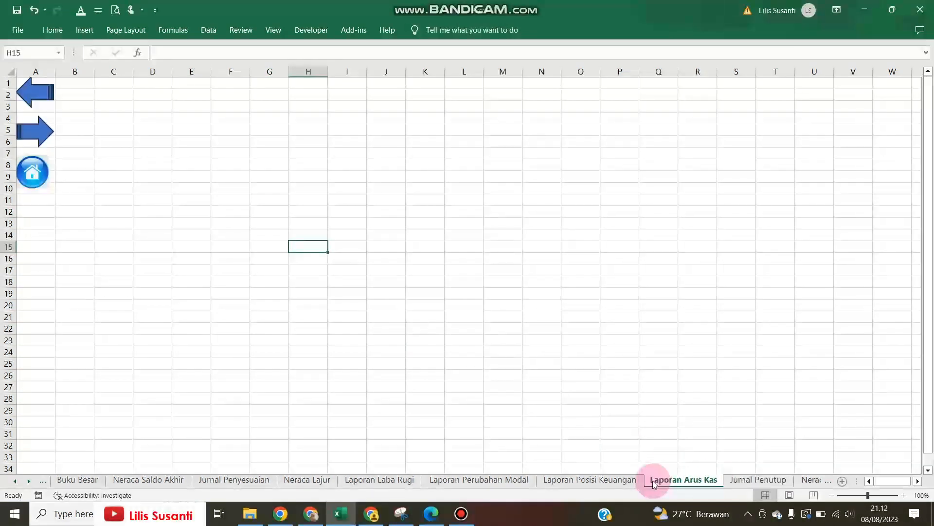
click(40, 131)
click(35, 138)
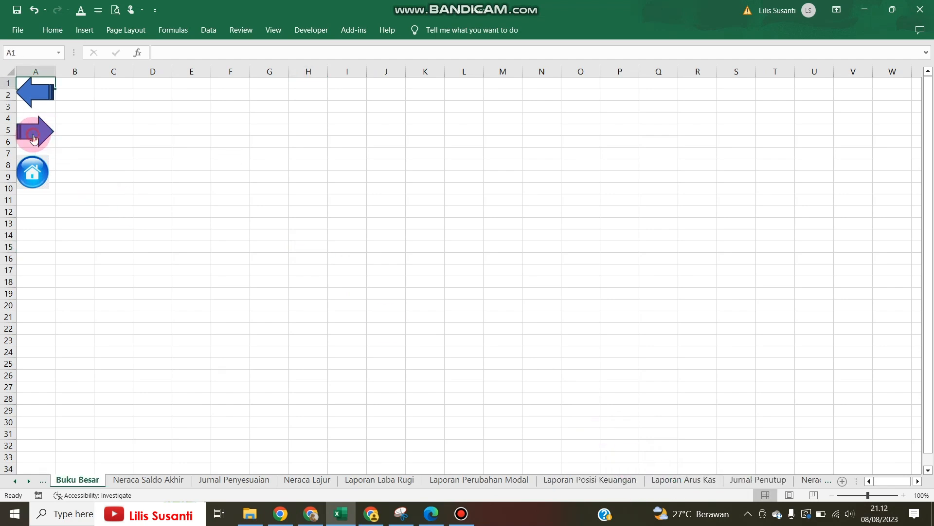
click(114, 152)
click(701, 480)
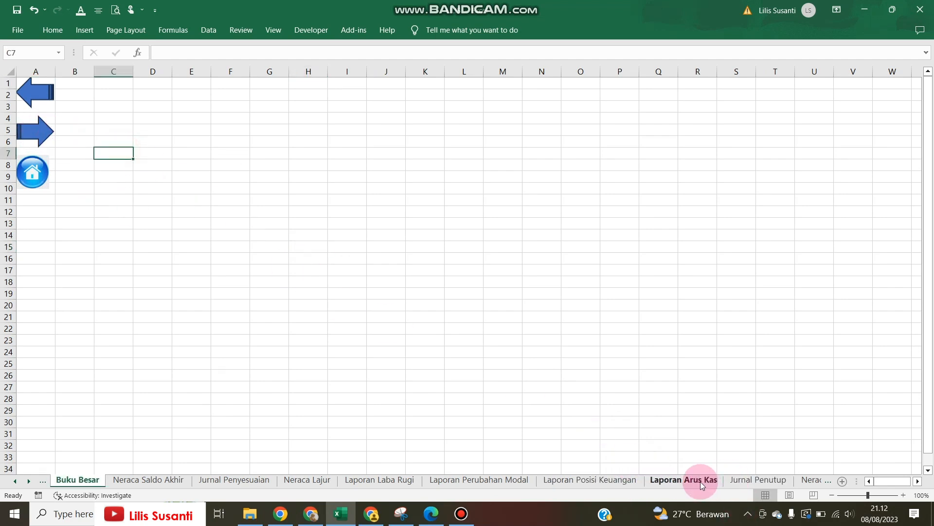
click(35, 136)
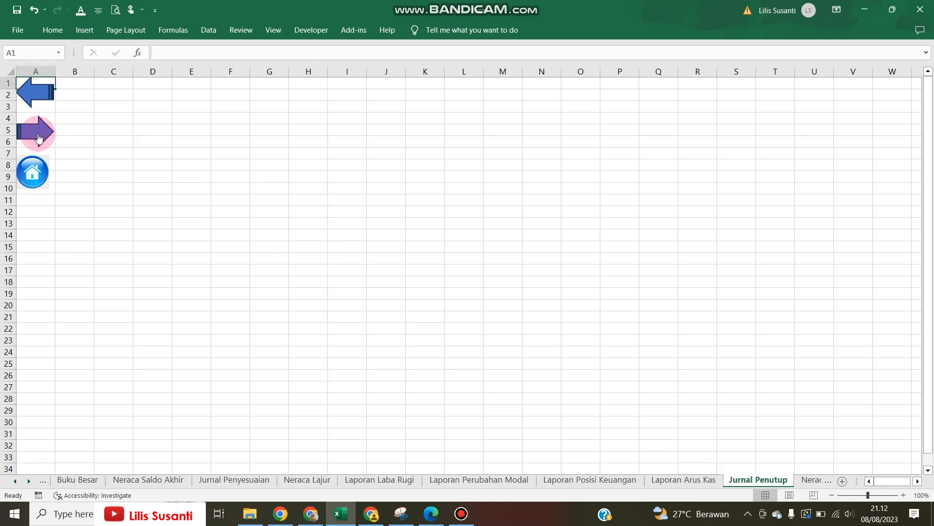
click(689, 484)
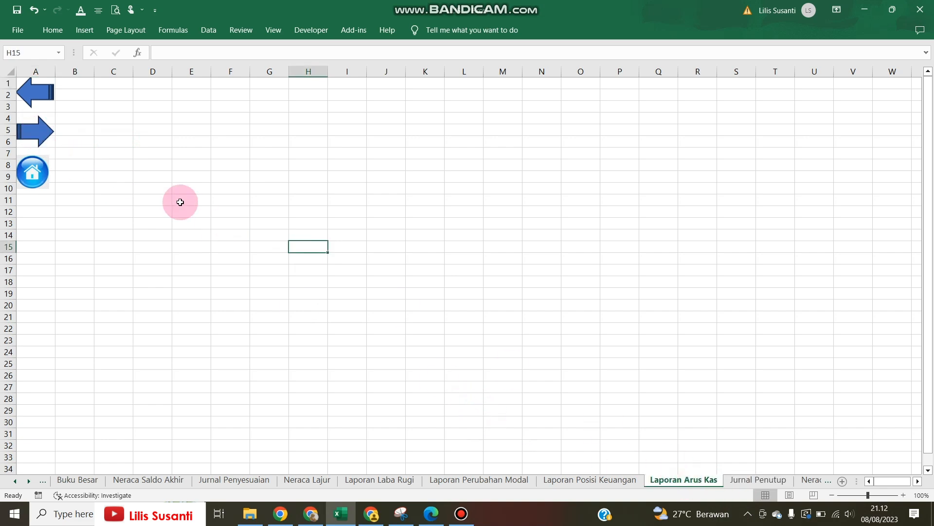
click(33, 132)
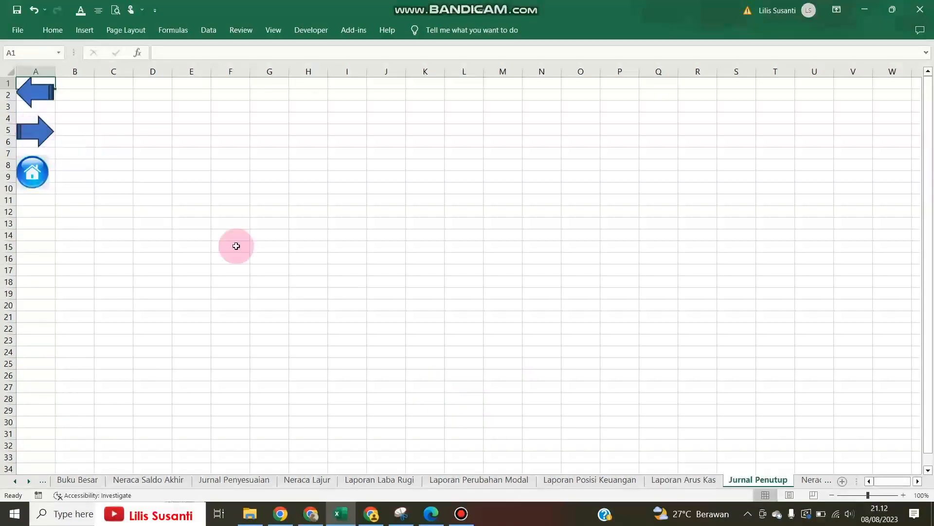
On the Jurnal Penutup sheet, link the back arrow to cell A1 of 'Laporan Arus Kas'.
right_click(43, 89)
click(78, 257)
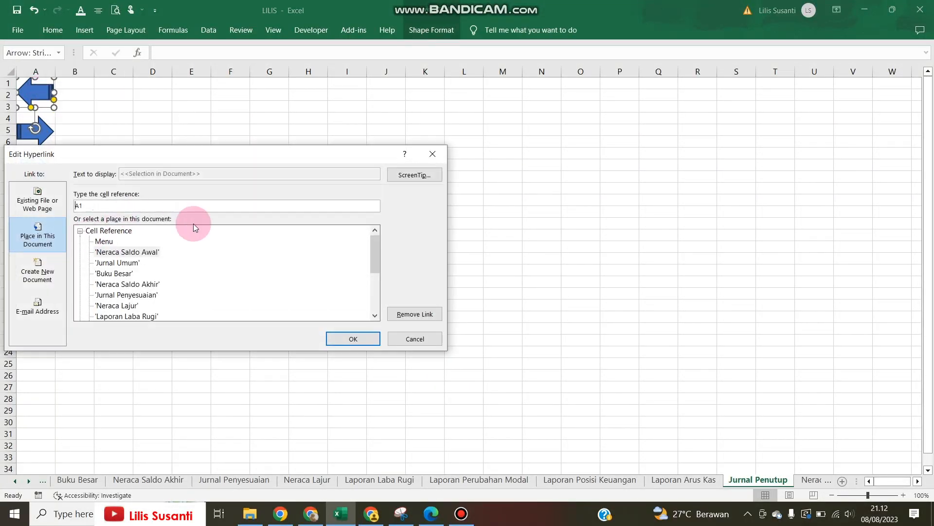
scroll(125, 315, down, 1)
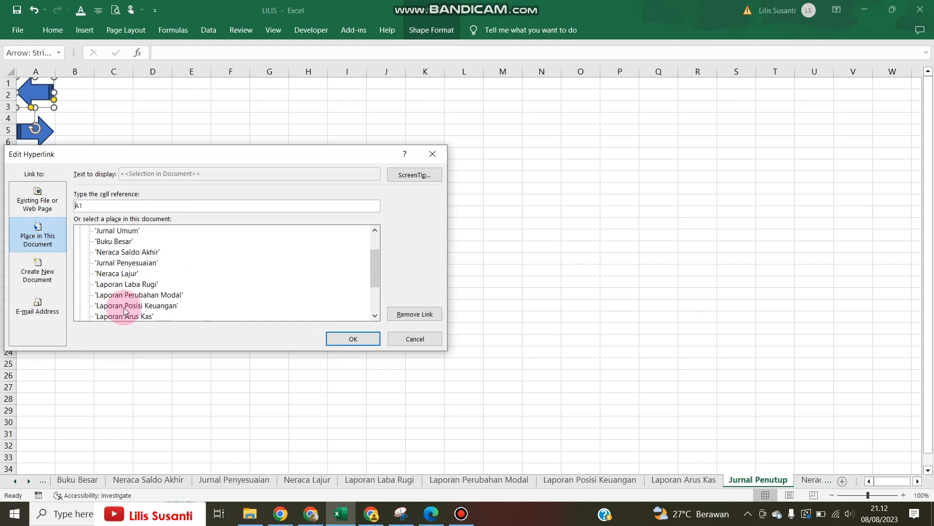
click(123, 317)
click(341, 340)
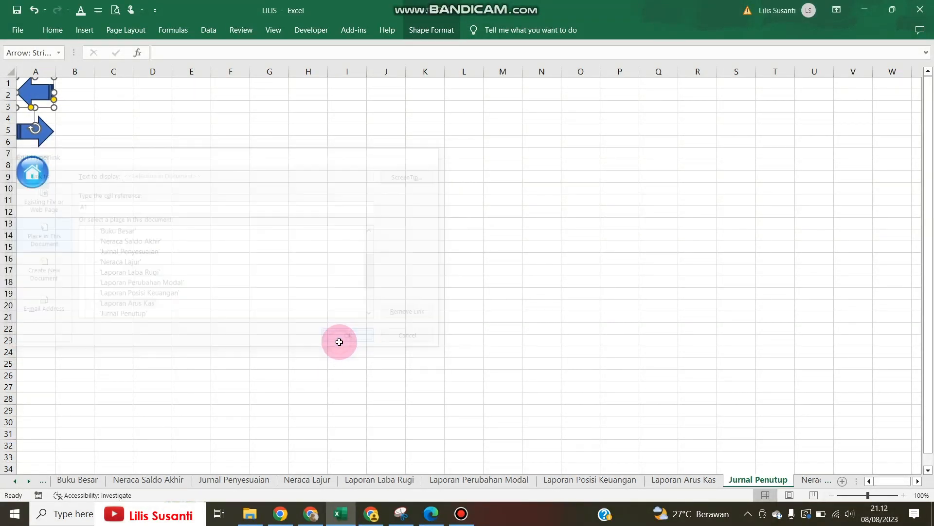
Link the forward arrow on the Jurnal Penutup sheet to cell A1 of 'Neraca Saldo Setelah Penutup'.
click(43, 138)
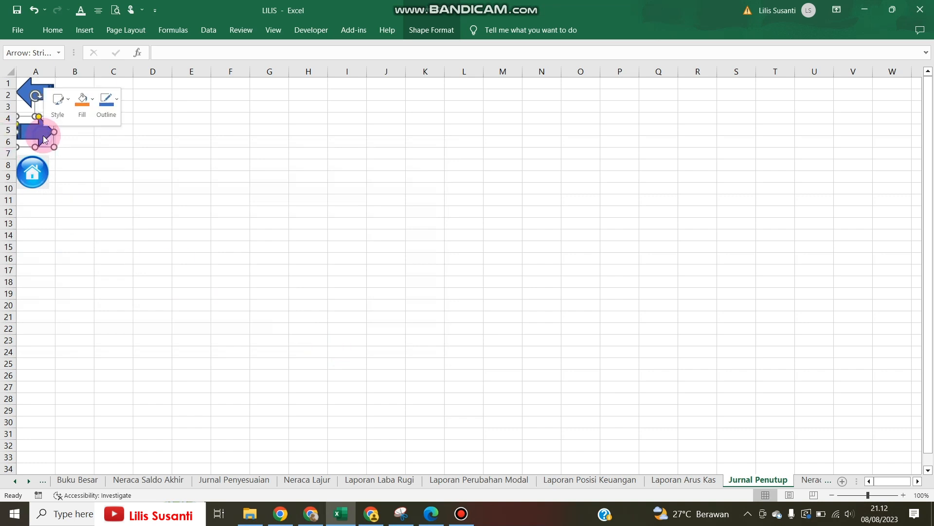
right_click(44, 138)
click(71, 303)
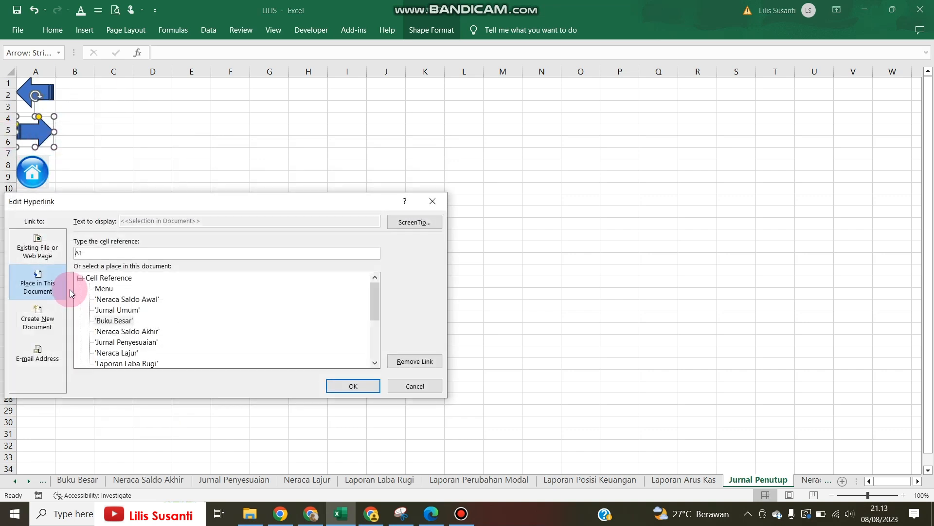
scroll(142, 354, down, 3)
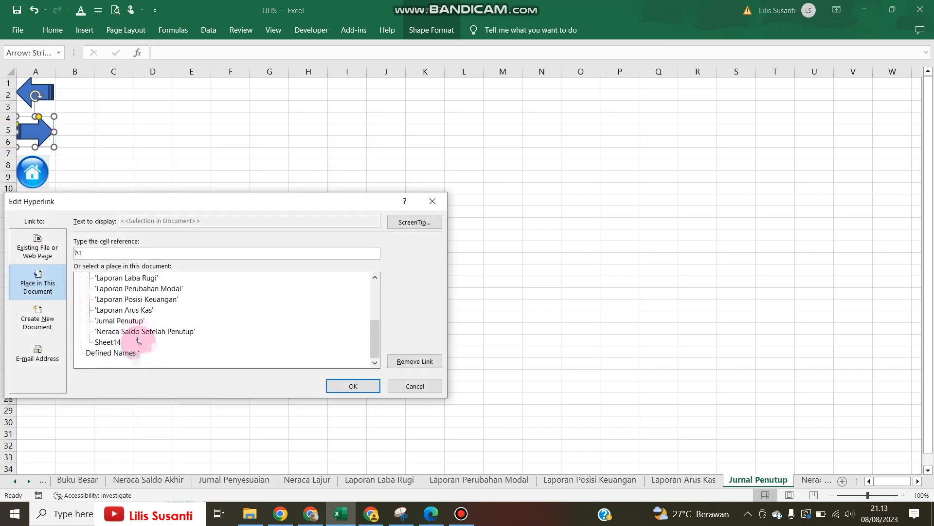
click(363, 390)
click(190, 210)
Delete the forward arrow from the Neraca Saldo Setelah Penutup sheet.
click(811, 479)
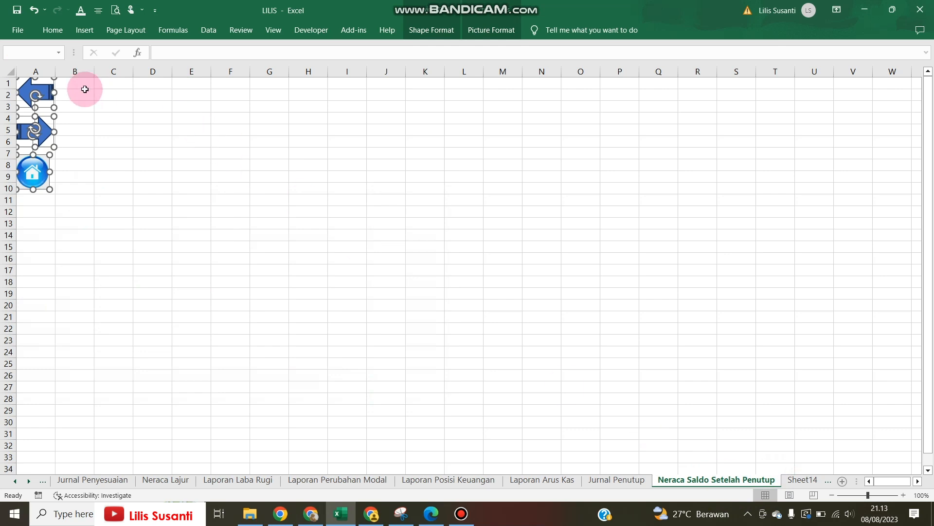
click(114, 164)
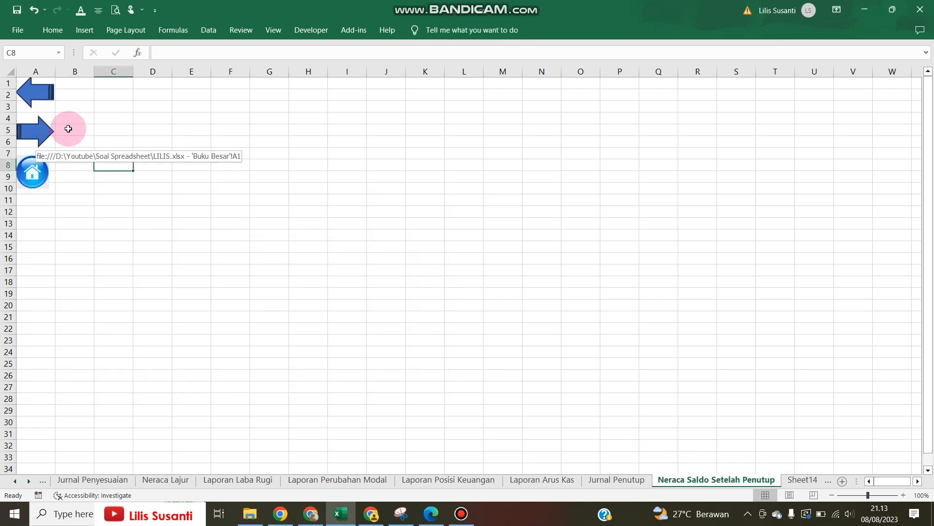
click(147, 130)
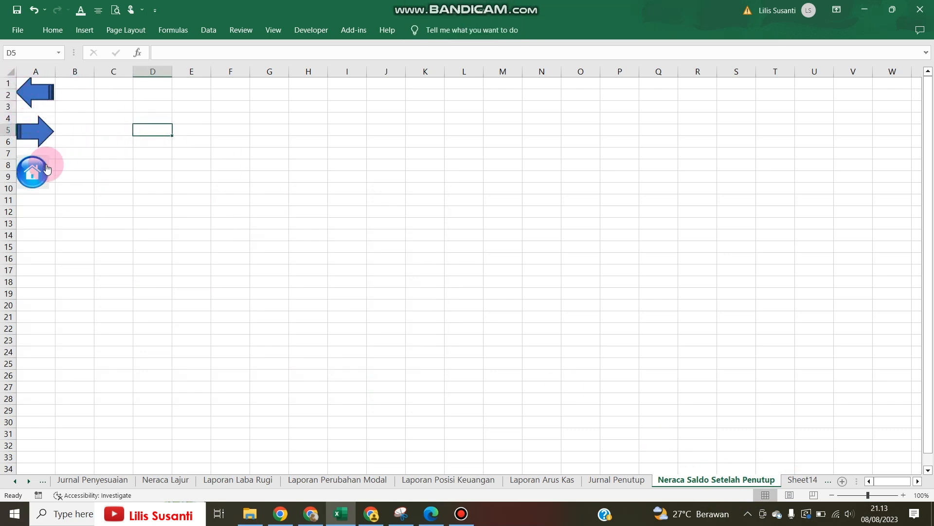
ctrl+click(43, 128)
right_click(43, 128)
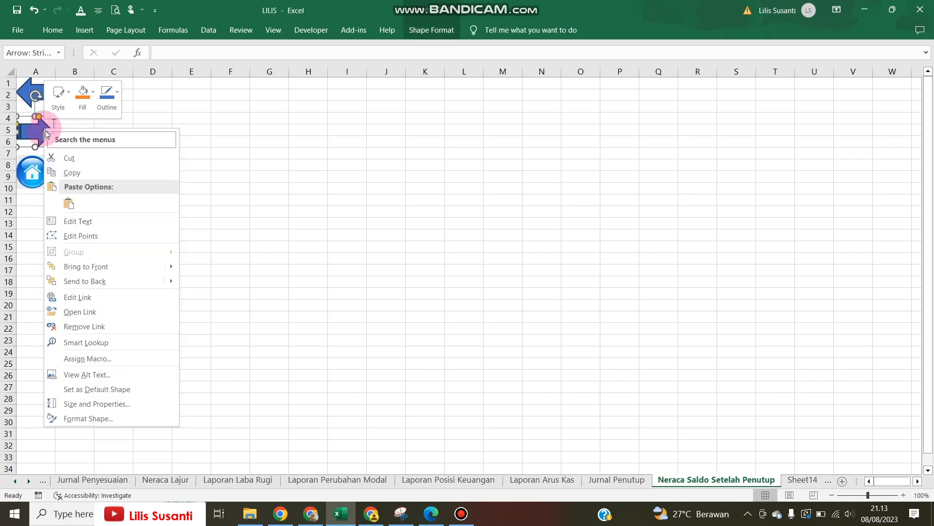
click(62, 168)
key(Delete)
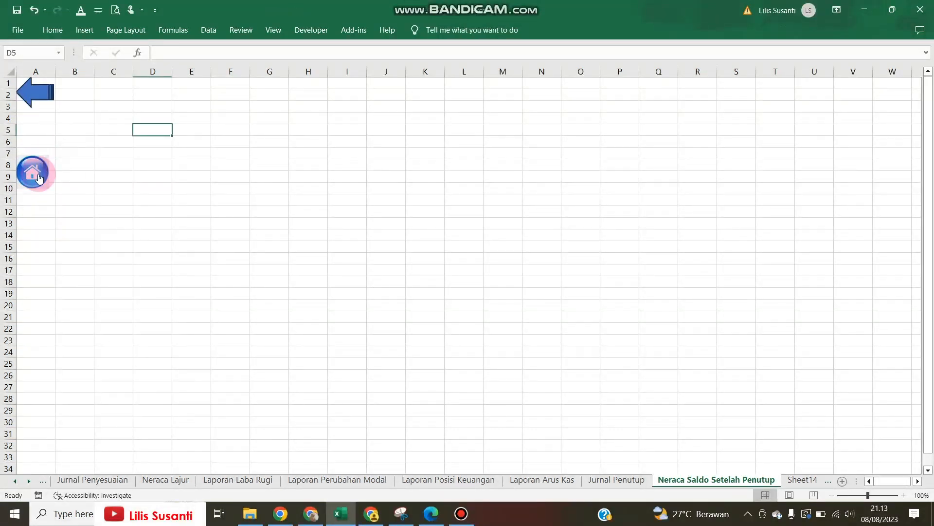
Move the home picture up to rows 4–6, directly beneath the back arrow.
right_click(45, 163)
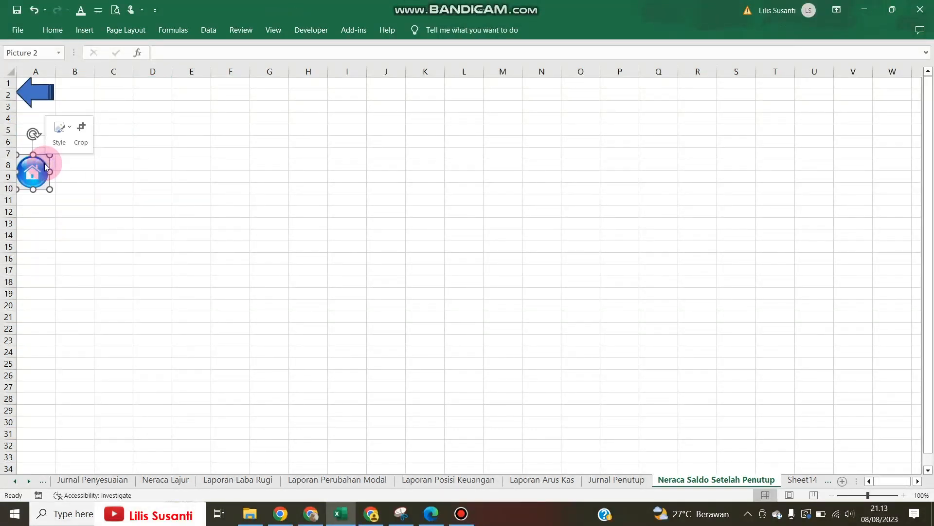
click(32, 165)
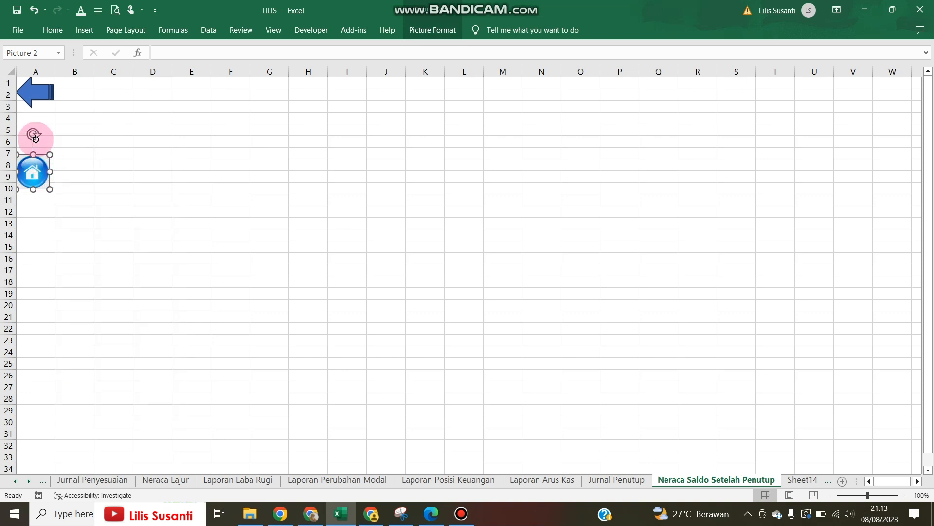
drag(33, 167, 35, 127)
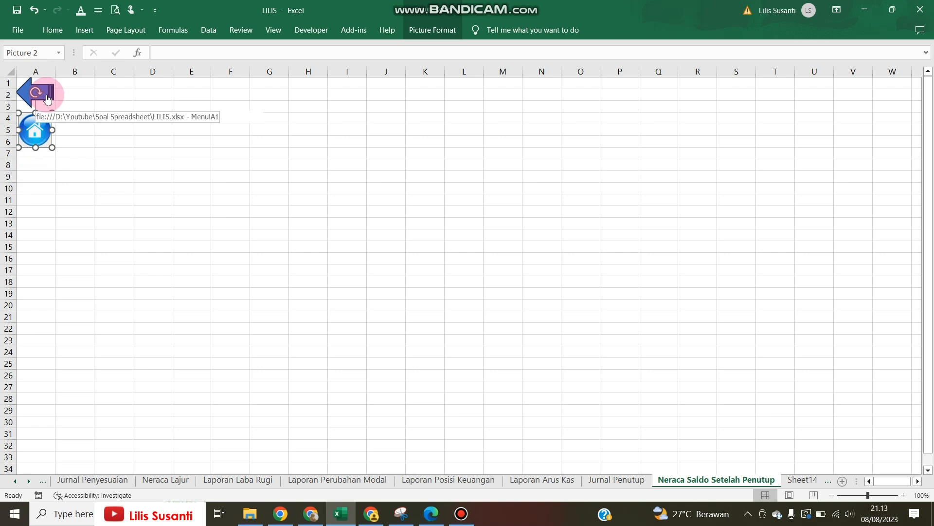
Link the back arrow on Neraca Saldo Setelah Penutup to cell A1 of 'Jurnal Penutup'.
right_click(47, 99)
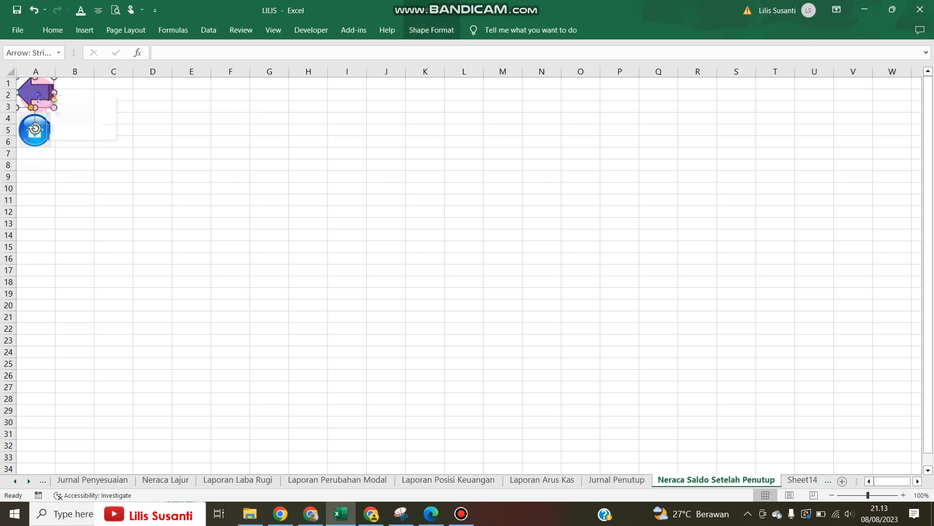
click(191, 141)
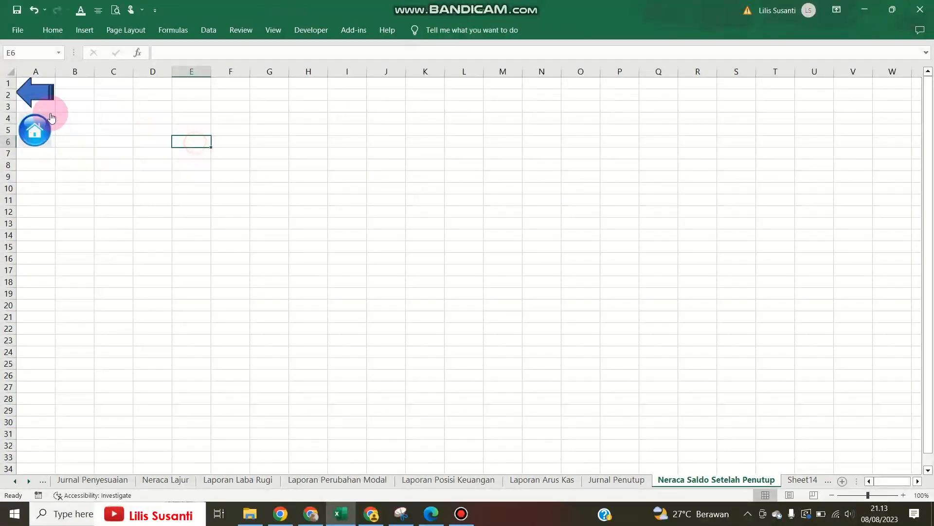
right_click(38, 90)
click(77, 248)
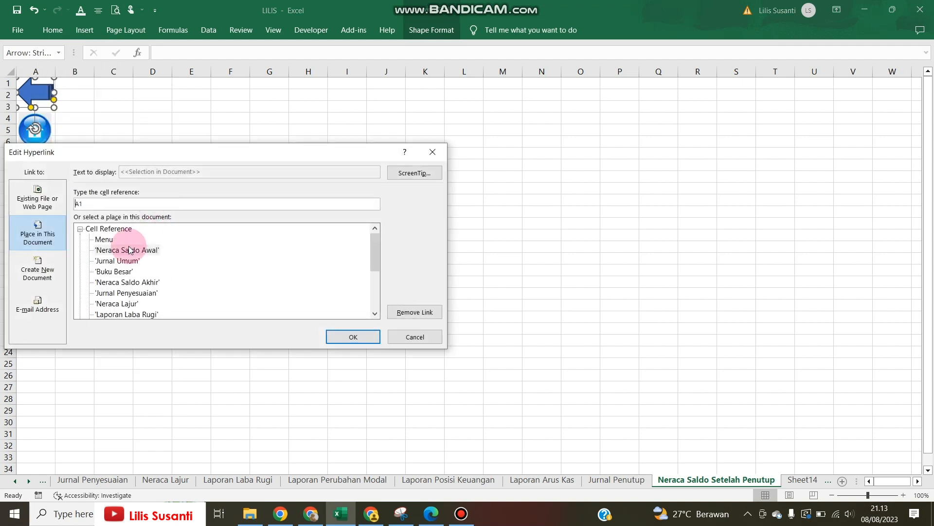
scroll(125, 308, down, 3)
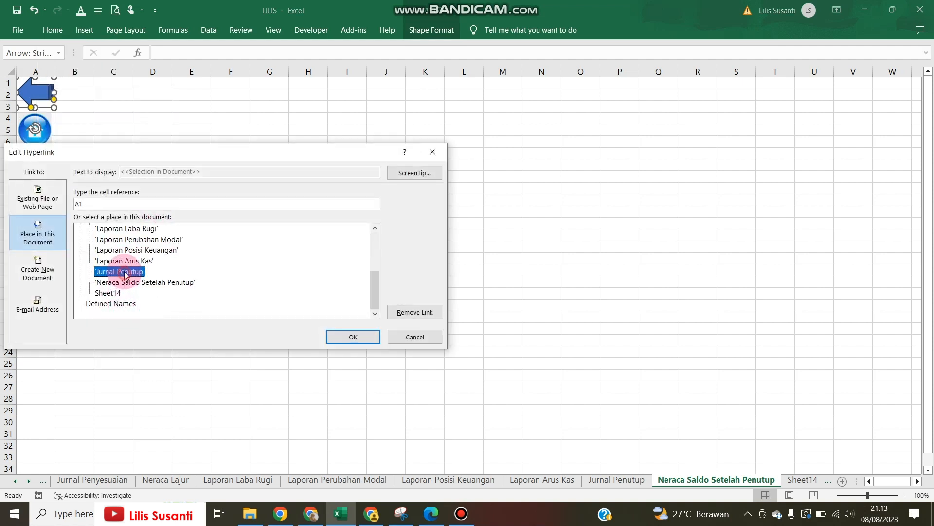
click(363, 340)
Permanently delete Sheet14 from the workbook.
click(801, 480)
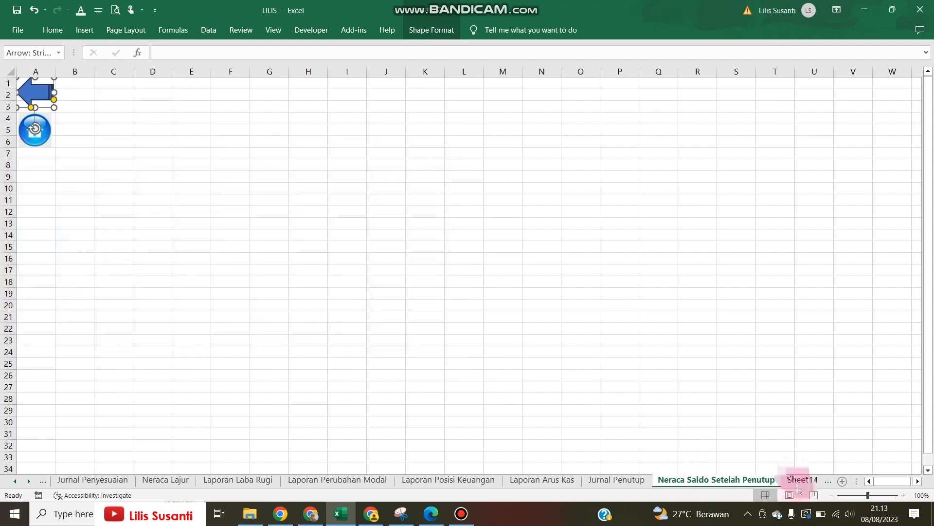
right_click(715, 480)
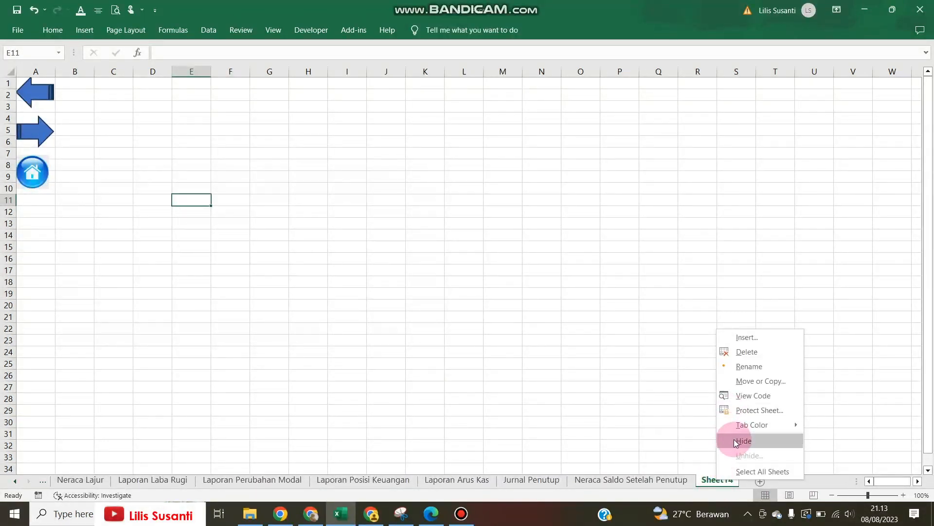
click(742, 352)
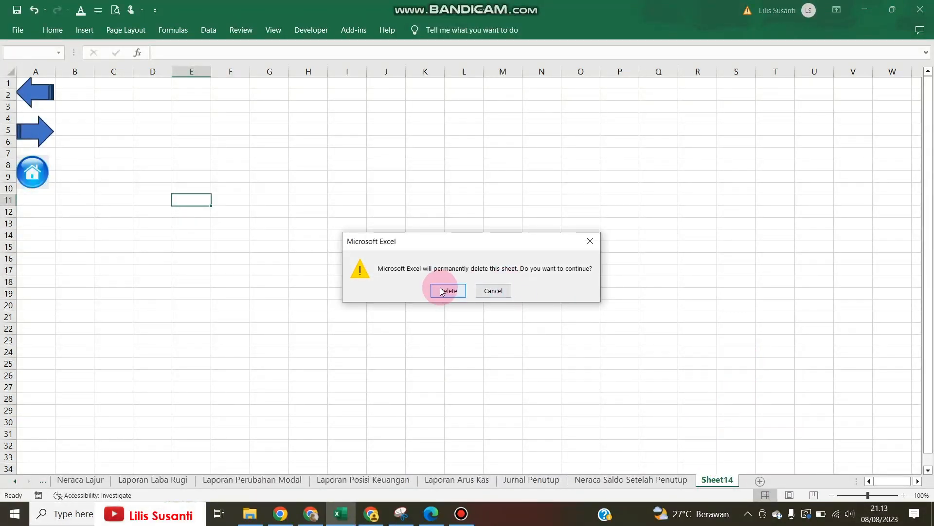
click(442, 290)
click(467, 295)
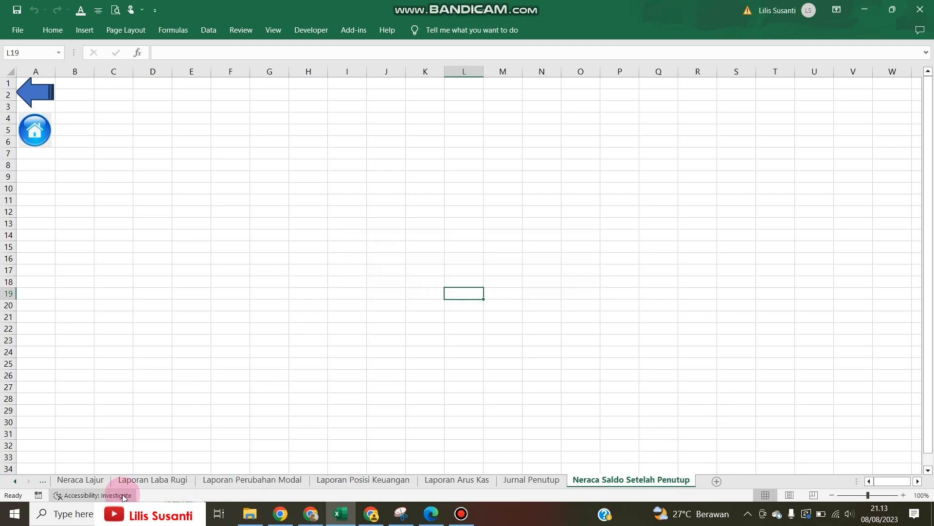
Return to Menu and test the Jurnal Umum, Buku Besar, Neraca Saldo Akhir and Jurnal Penyesuaian circles, going back through each sheet's home picture.
click(36, 130)
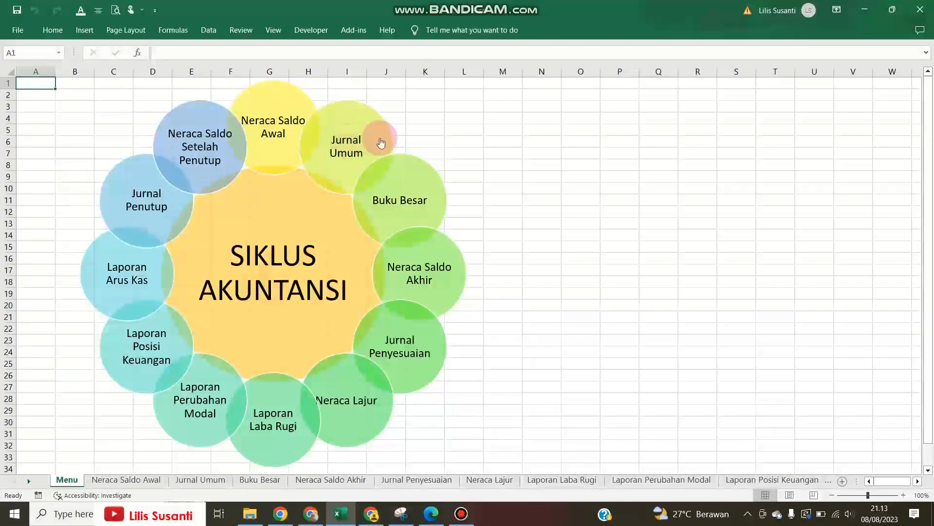
click(350, 134)
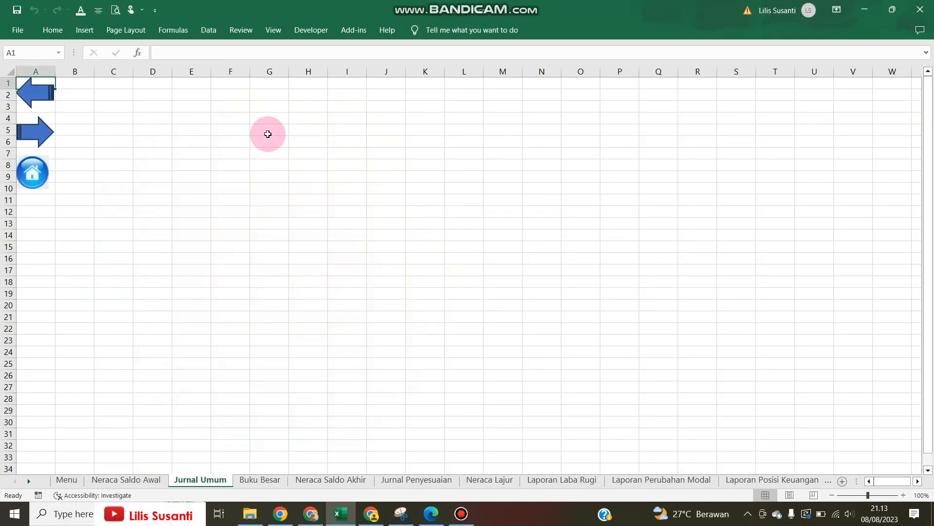
click(32, 173)
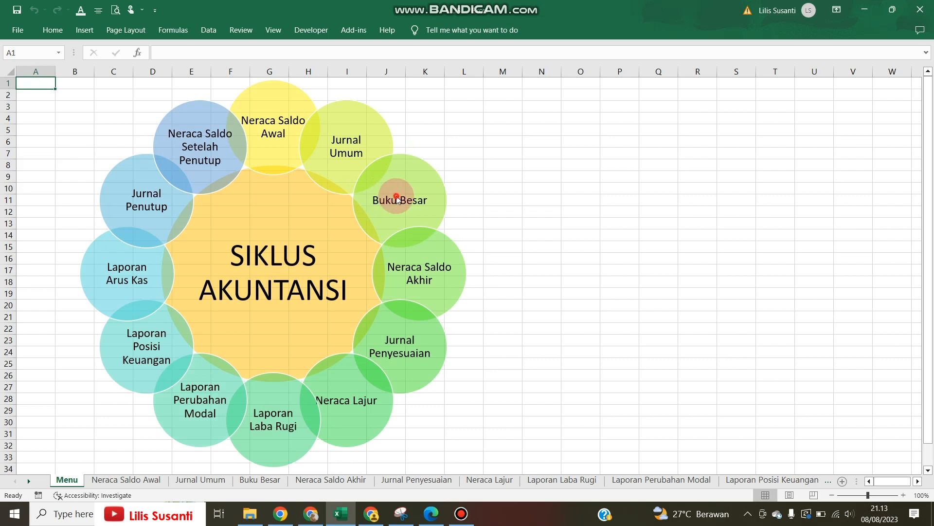
click(361, 198)
click(30, 172)
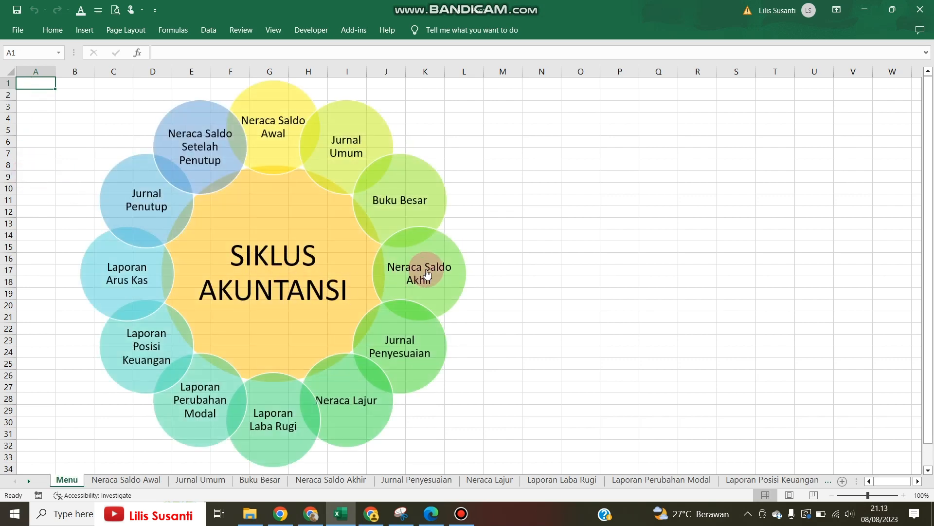
click(428, 274)
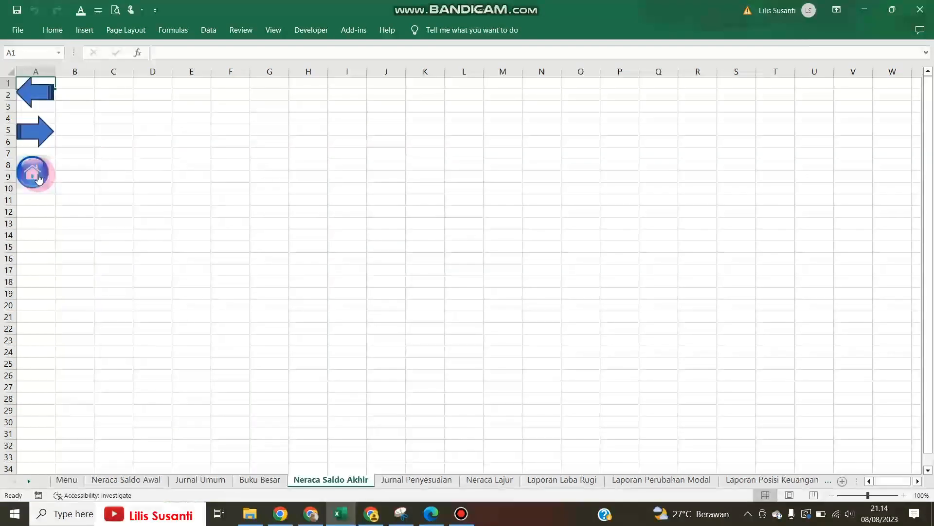
click(33, 171)
click(401, 338)
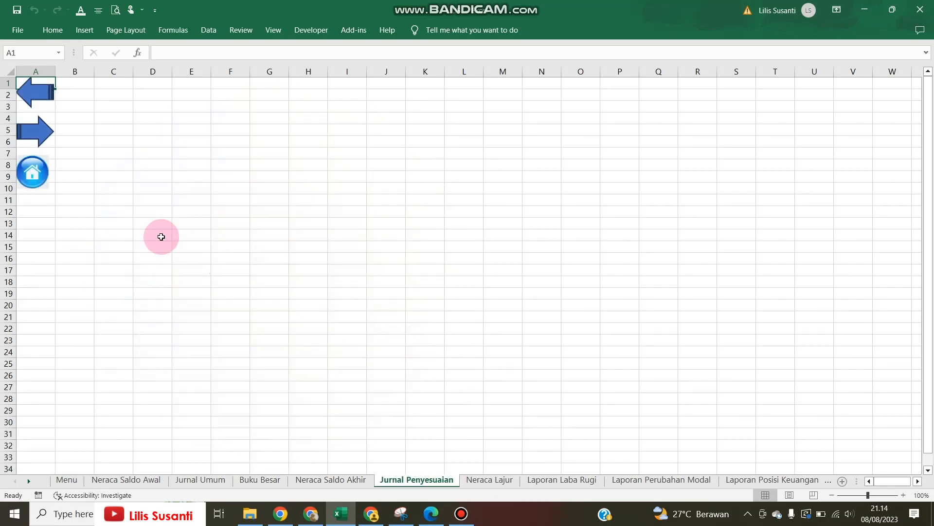
click(32, 174)
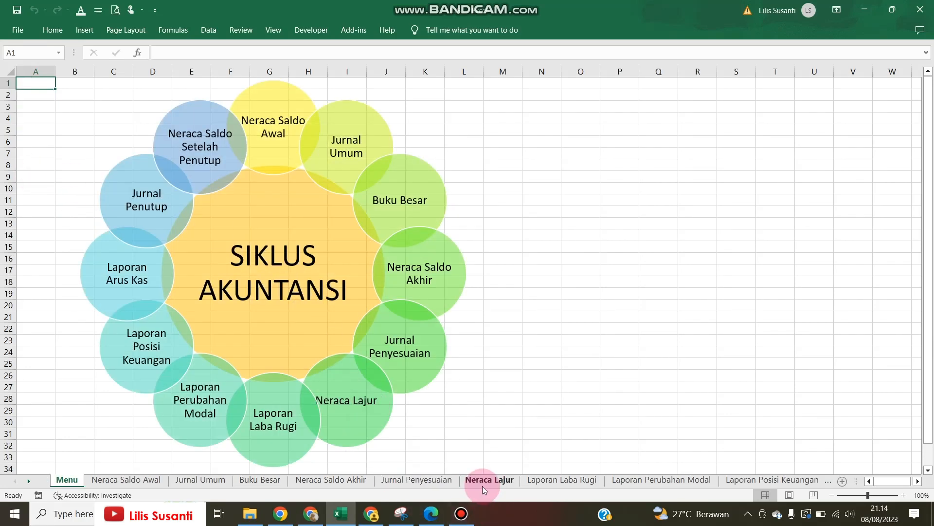
Test the menu links to Neraca Lajur, Laporan Laba Rugi, Laporan Perubahan Modal and Laporan Posisi Keuangan, returning home from each sheet.
click(343, 401)
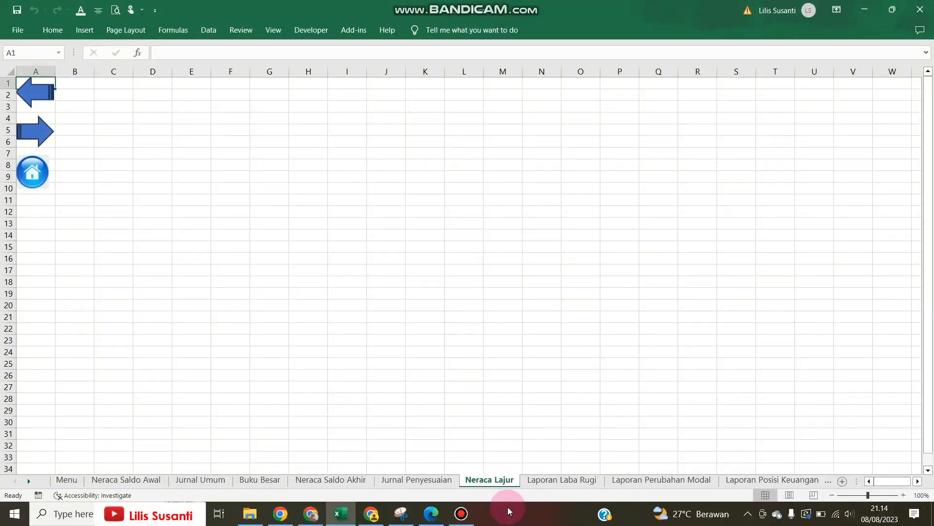
click(35, 171)
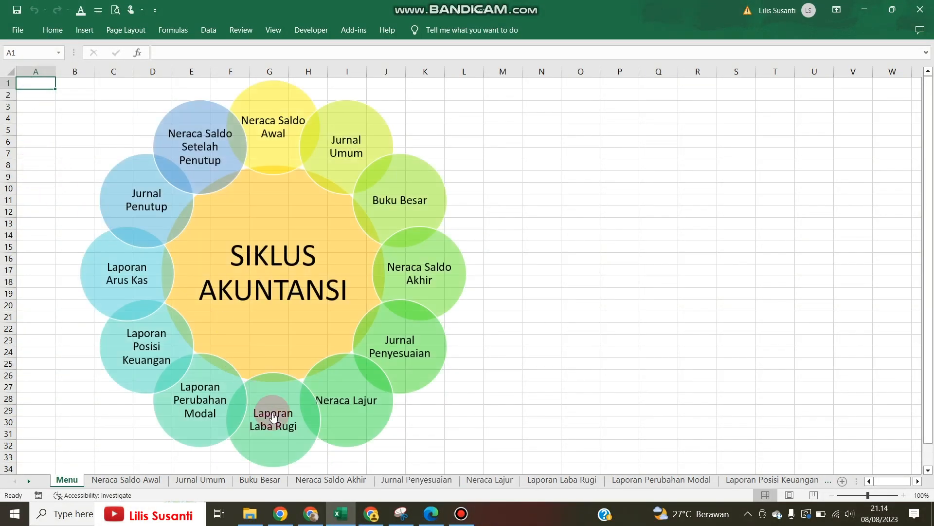
click(272, 409)
click(34, 172)
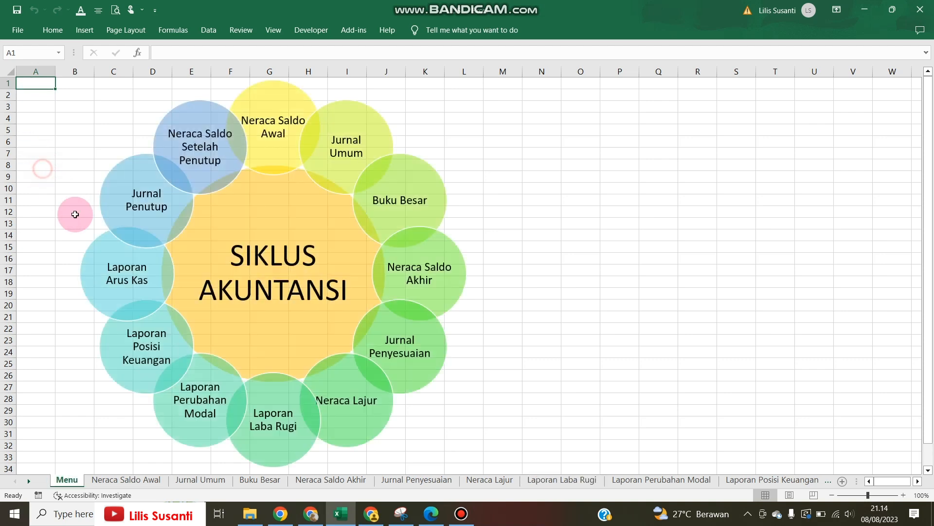
click(193, 403)
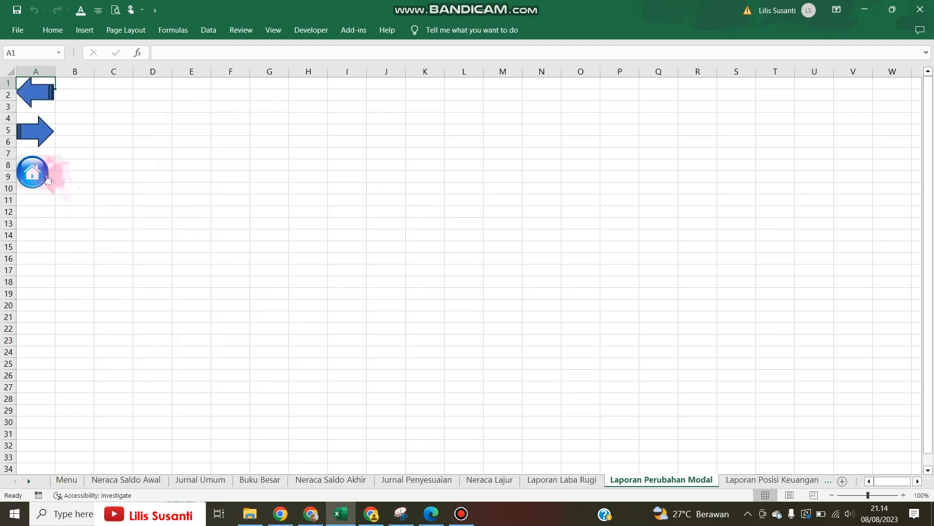
click(34, 172)
click(167, 355)
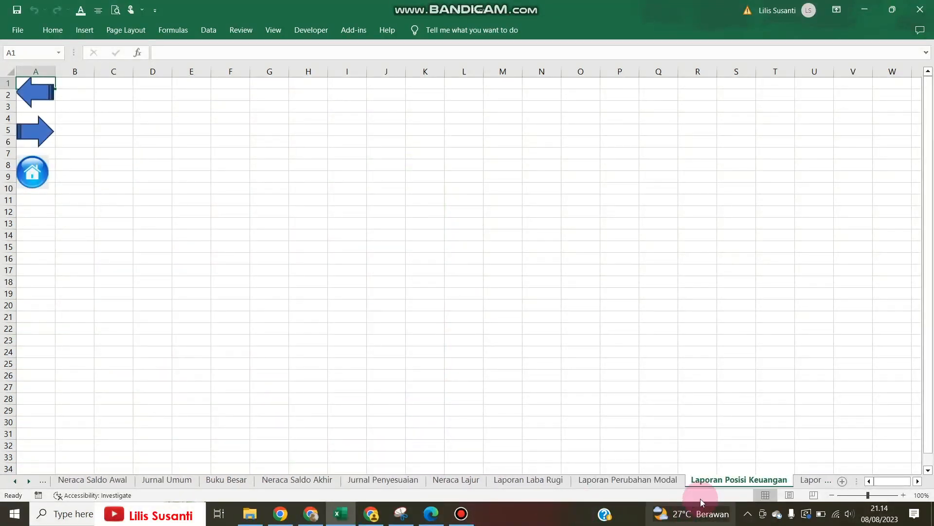
click(25, 170)
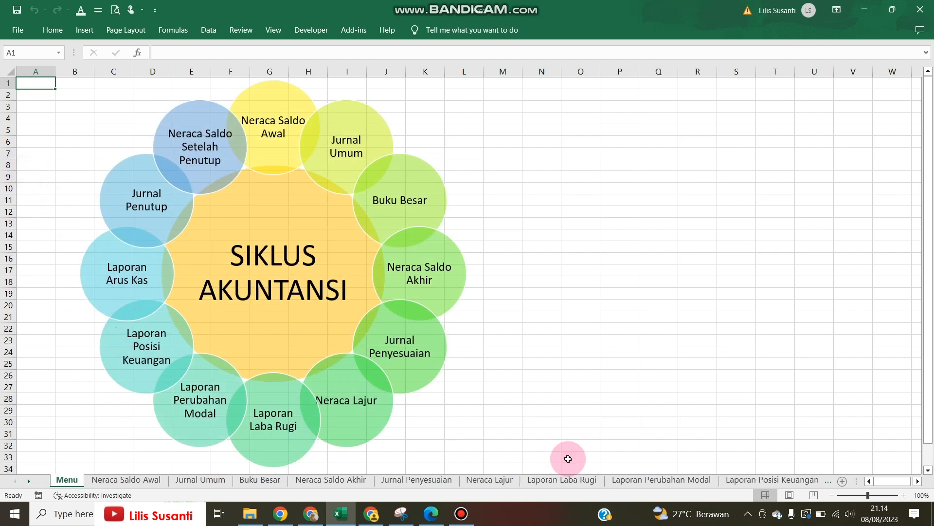
Test the menu links to Laporan Arus Kas, Jurnal Penutup and Neraca Saldo Setelah Penutup with their home links, finishing on the Menu sheet.
click(138, 289)
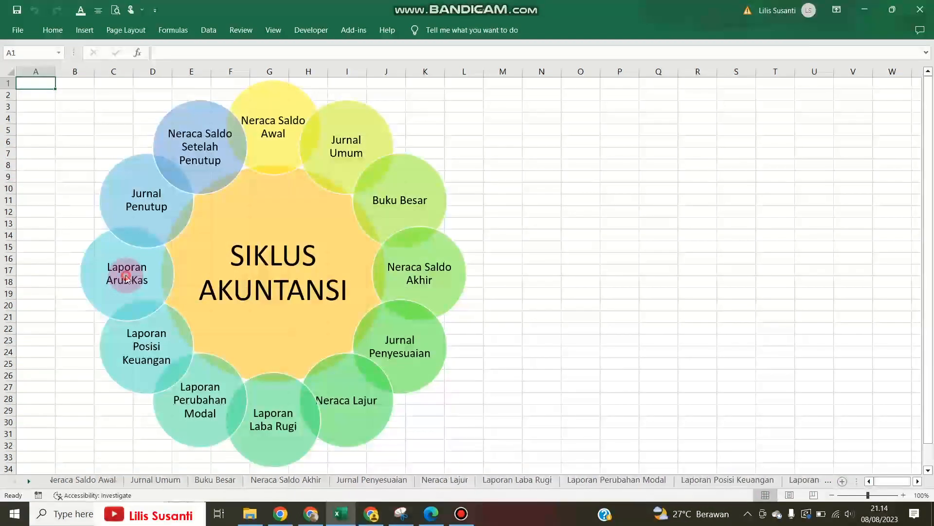
click(30, 170)
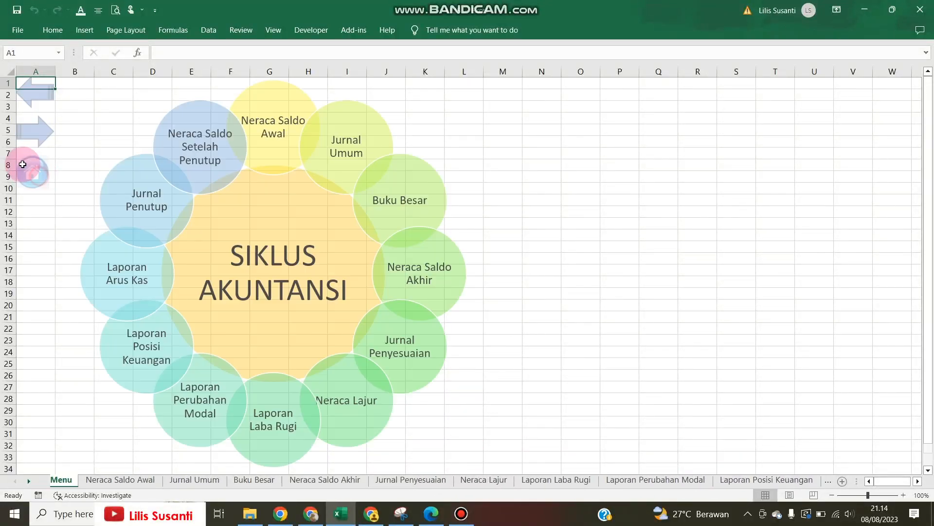
click(152, 212)
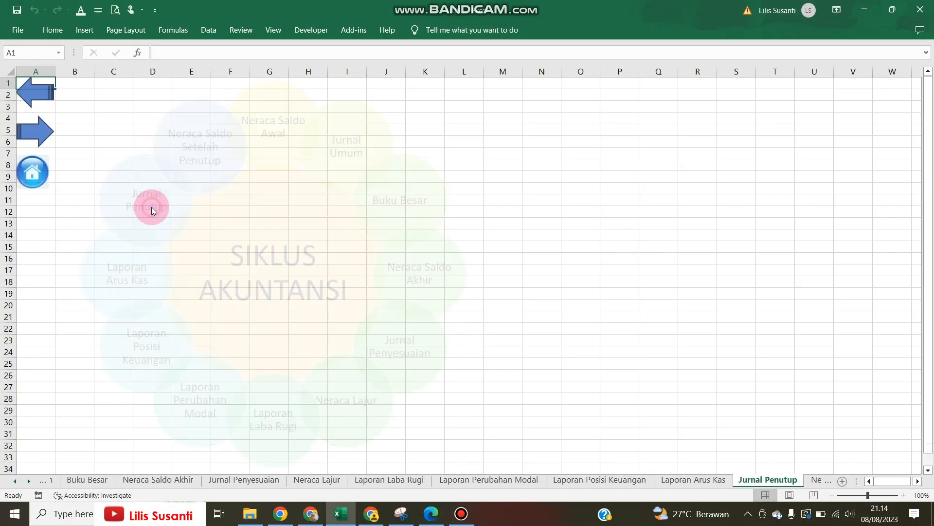
click(38, 171)
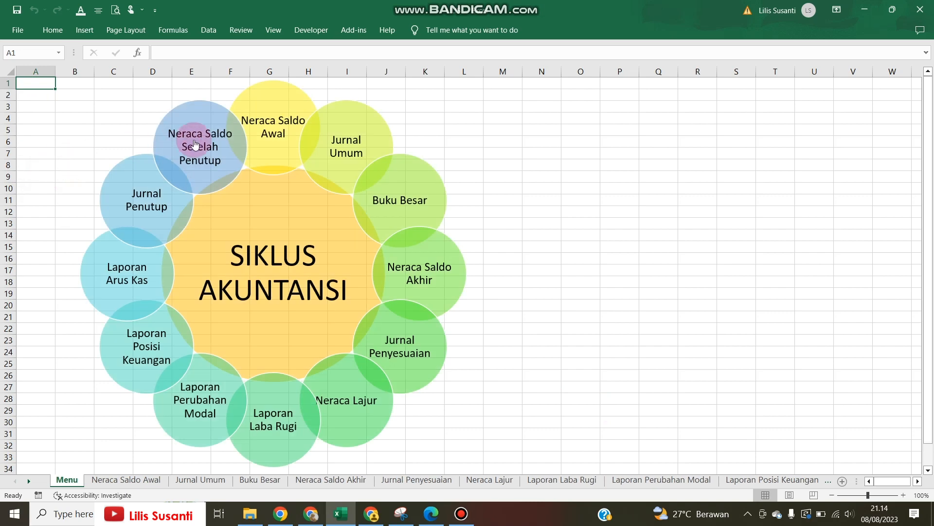
click(194, 142)
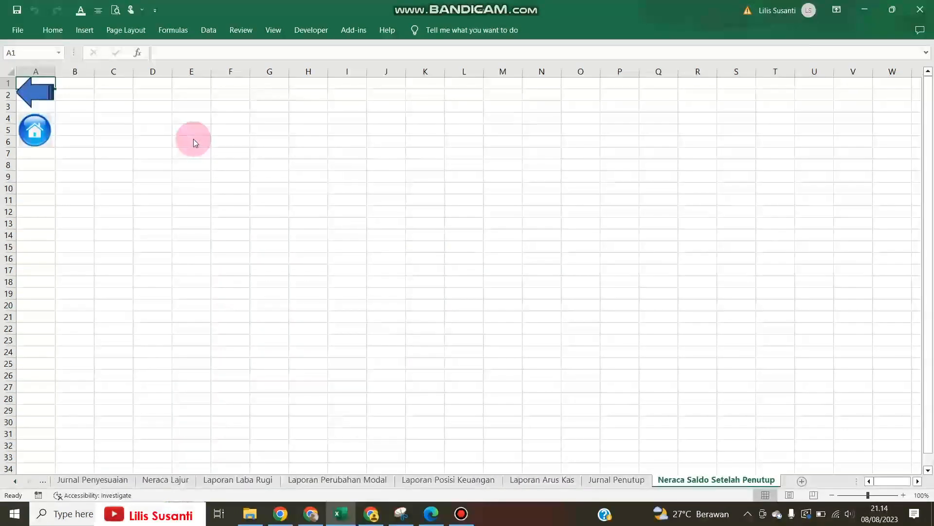
click(40, 138)
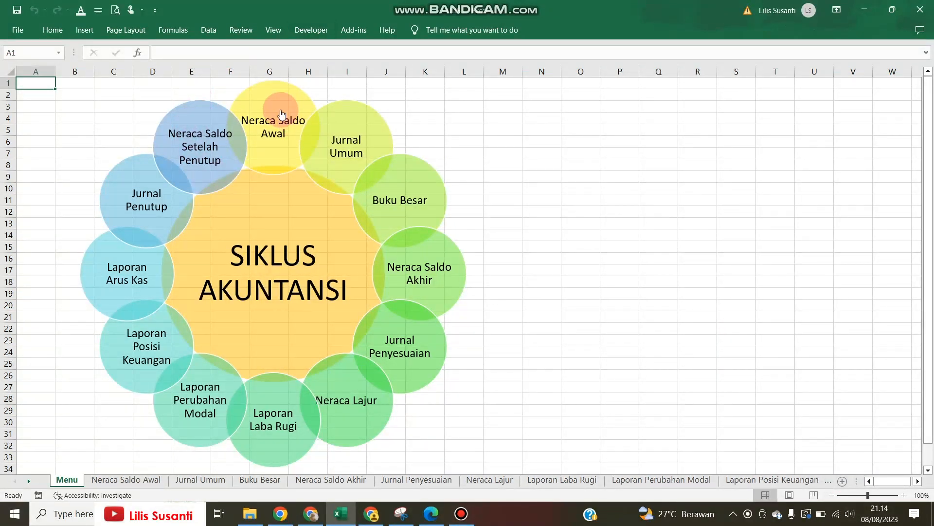
click(671, 221)
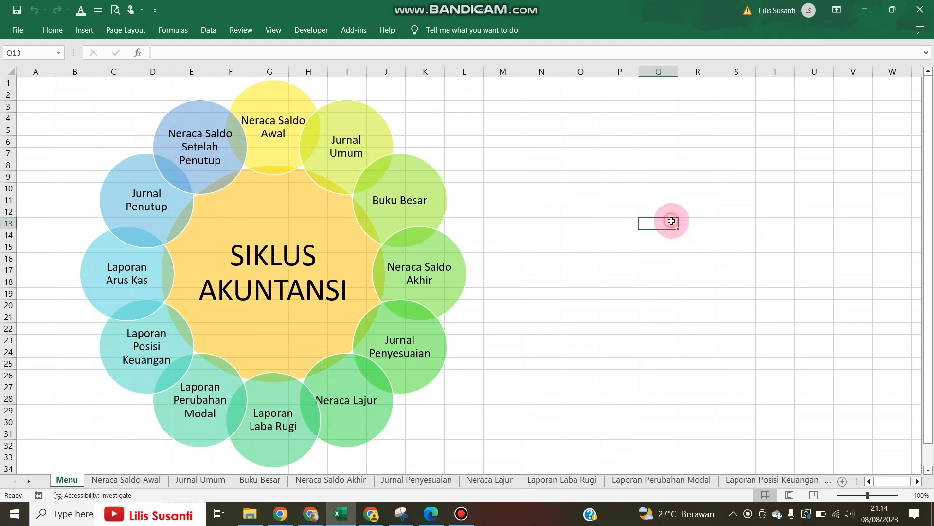